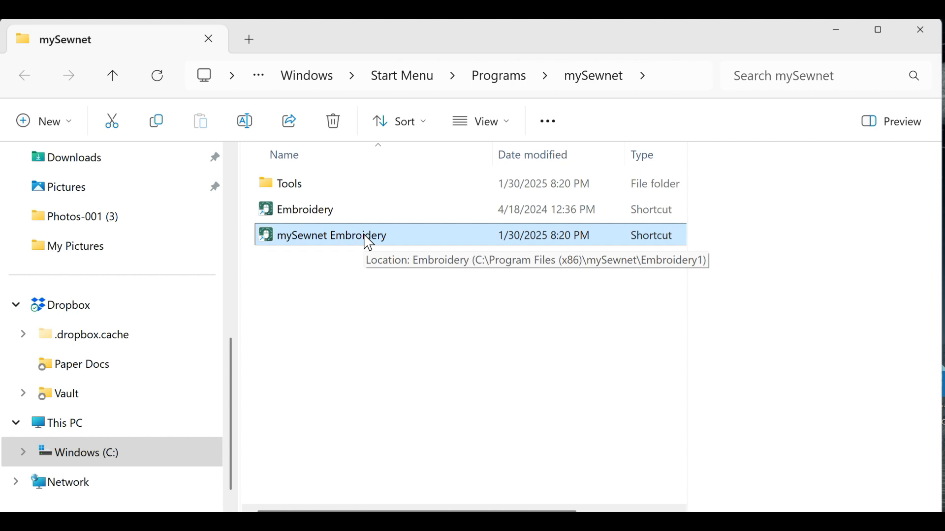
Launch mySewnet Embroidery and start a blank canvas with the 200mm x 200mm QUILTER'S HOOP.
double_click(365, 235)
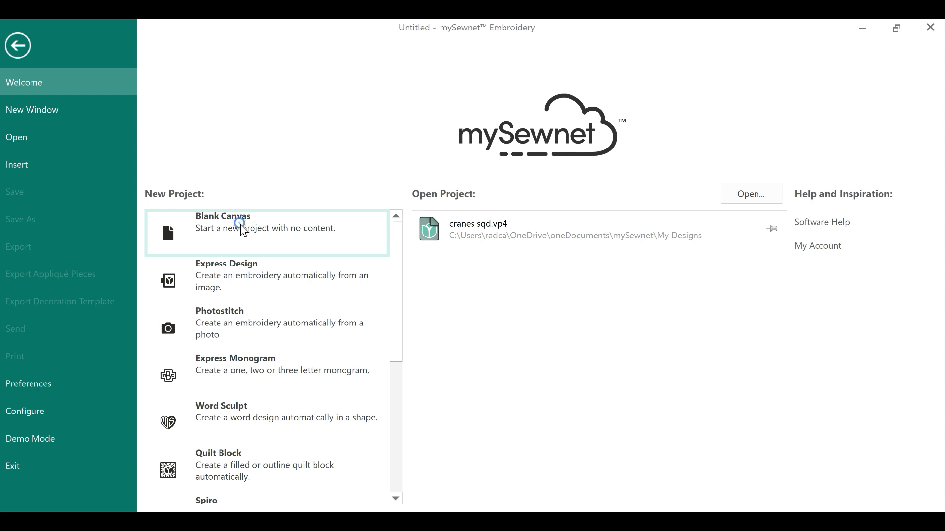
left_click(243, 230)
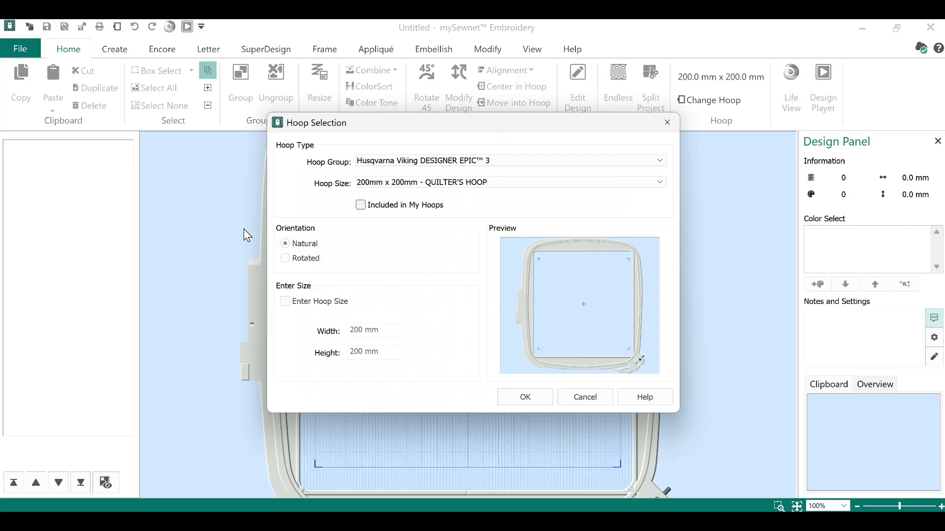
left_click(529, 404)
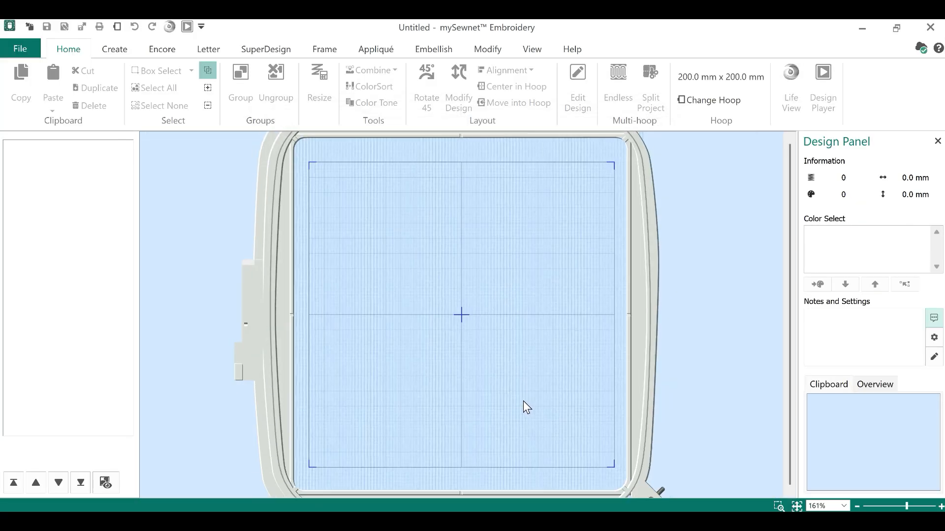
Load the egg design 300114003.evp3 from the recent files into the project.
left_click(31, 28)
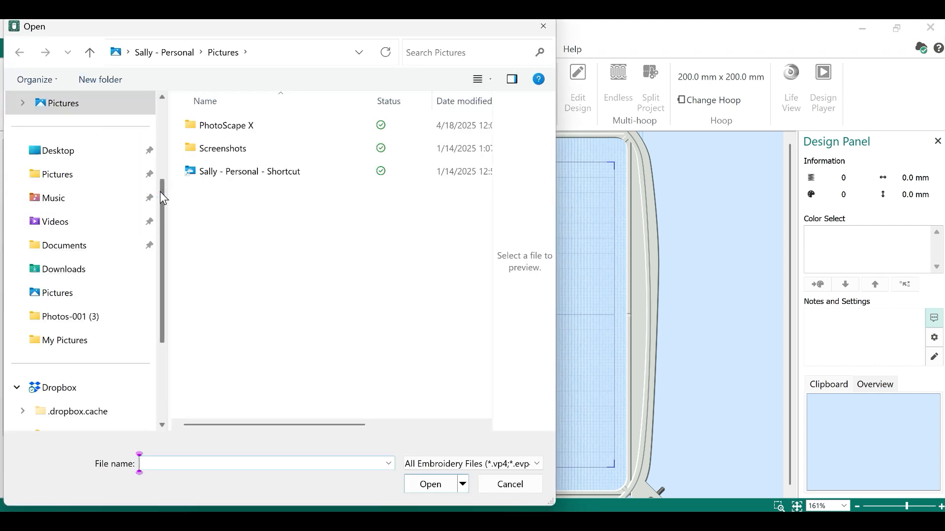
scroll(161, 191, "up", 3)
left_click(96, 112)
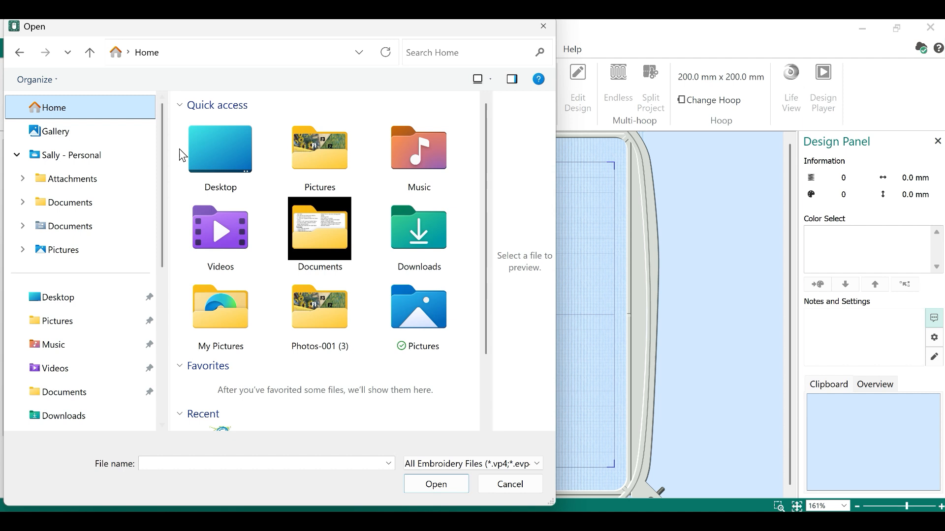
scroll(238, 385, "down", 3)
left_click(246, 396)
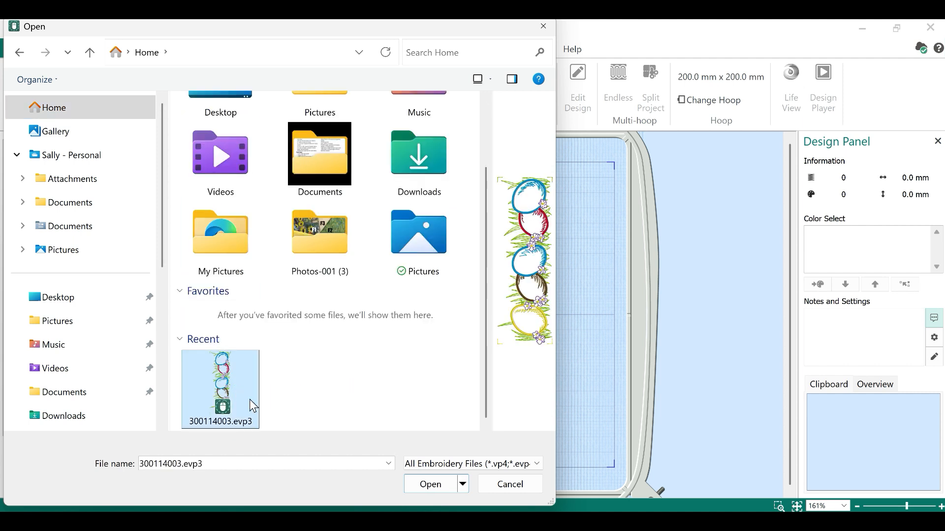
left_click(443, 486)
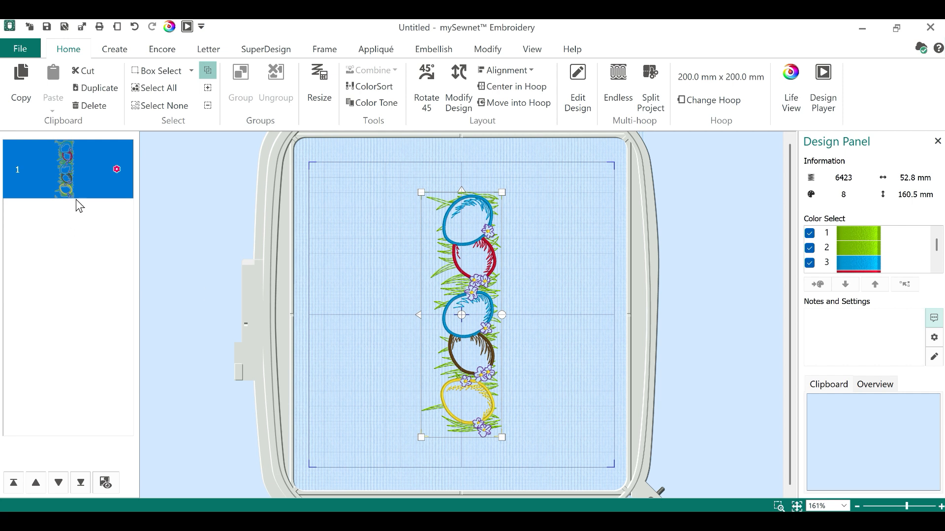
Open the egg design for editing in Stitch Editor.
left_click(20, 48)
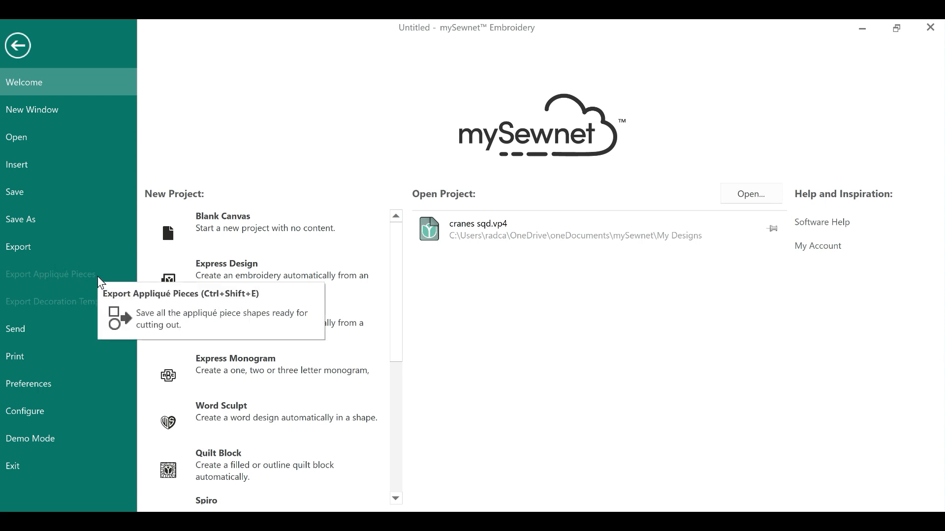
left_click(17, 45)
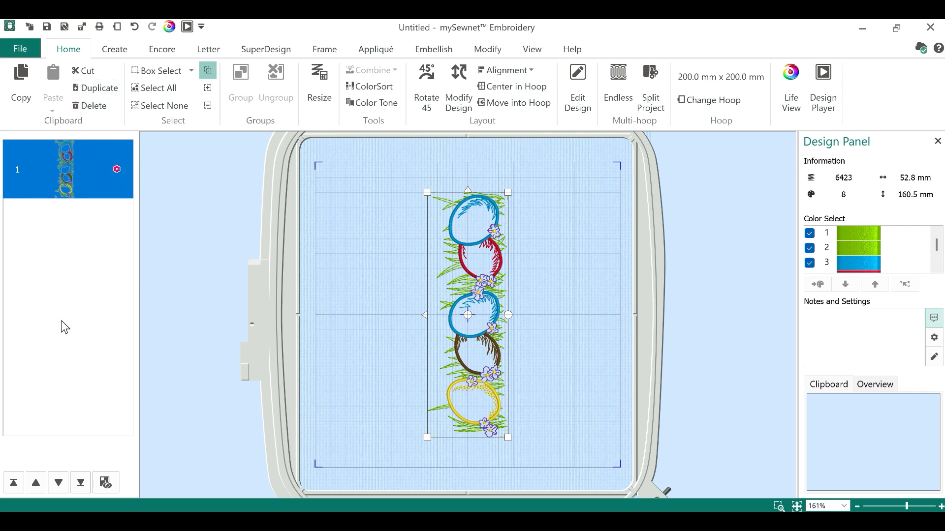
right_click(92, 162)
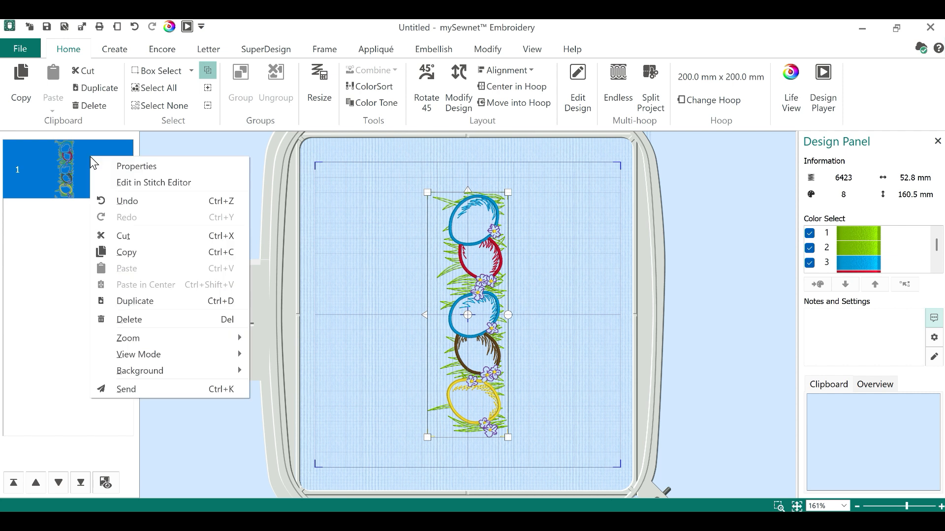
left_click(156, 187)
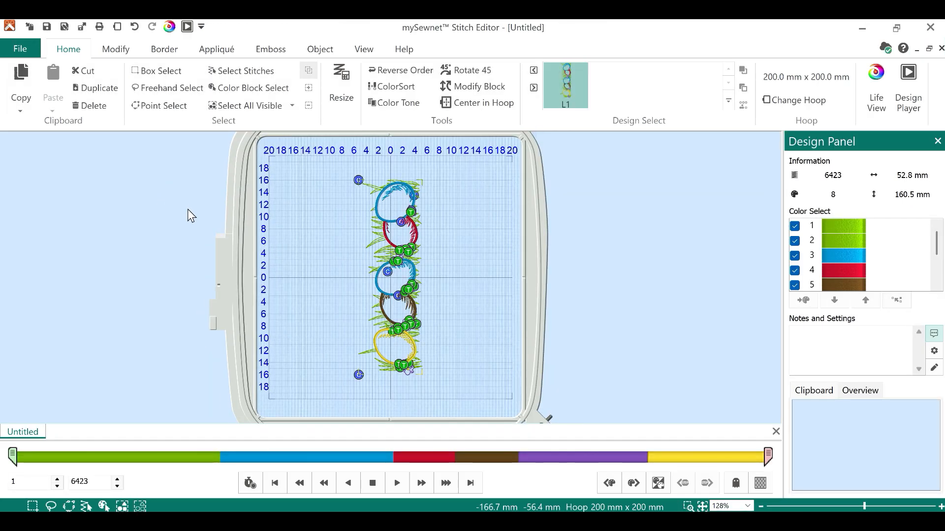
Try to create the appliqué pieces automatically with Express Appliqué.
left_click(217, 50)
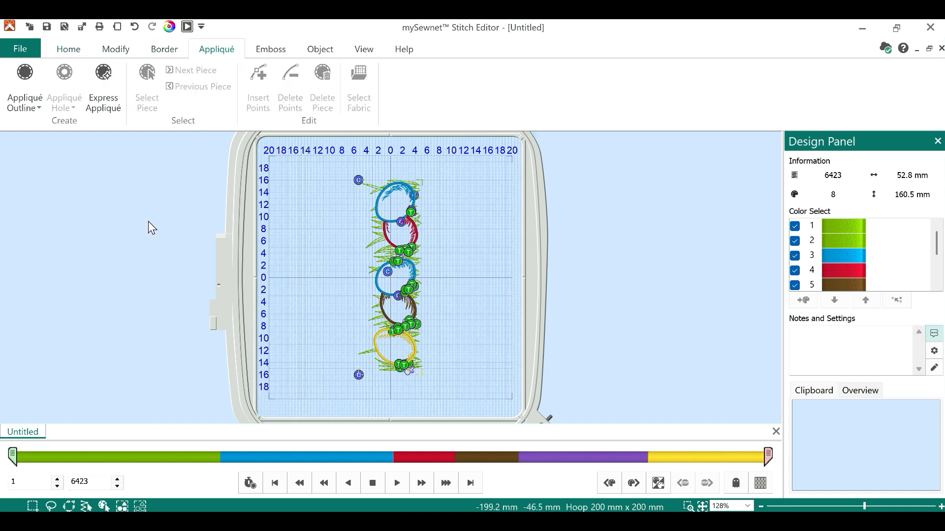
left_click(103, 110)
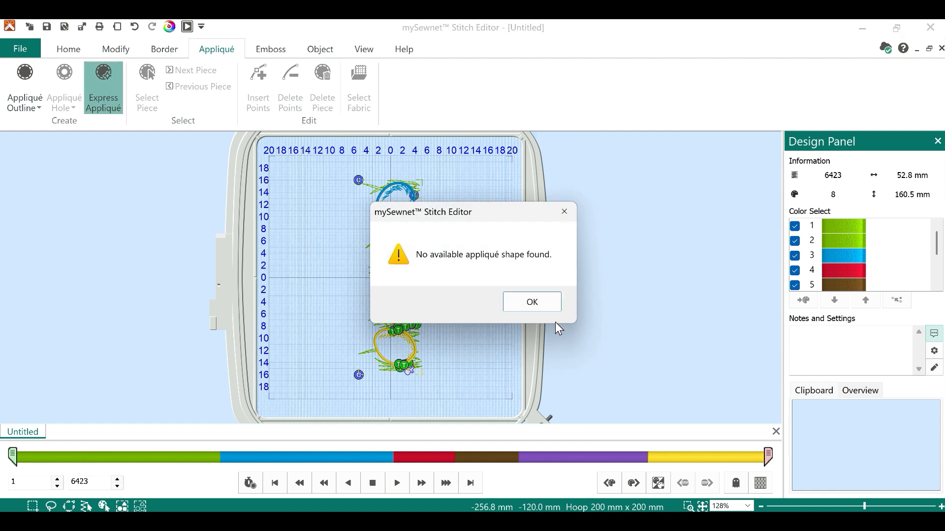
left_click(538, 306)
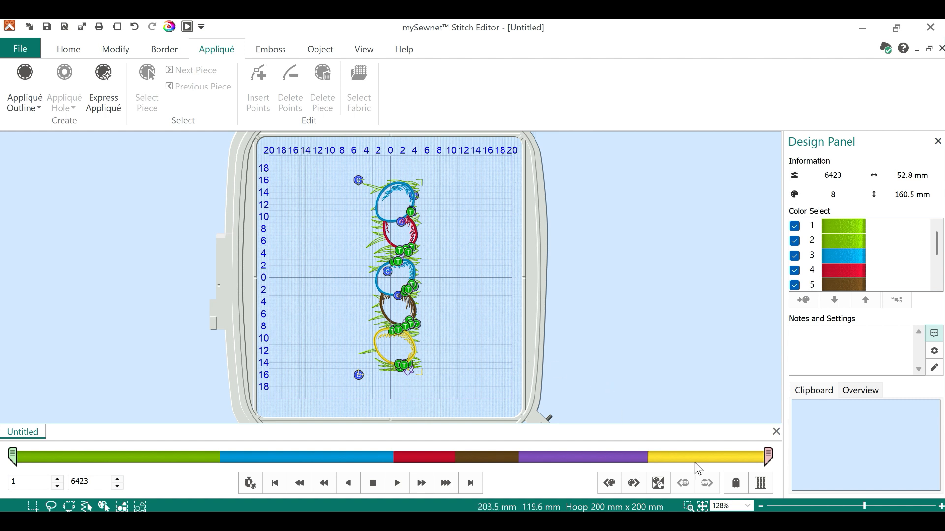
Start a Point Line appliqué outline for the top blue egg.
left_click(687, 507)
left_click_drag(325, 179, 450, 260)
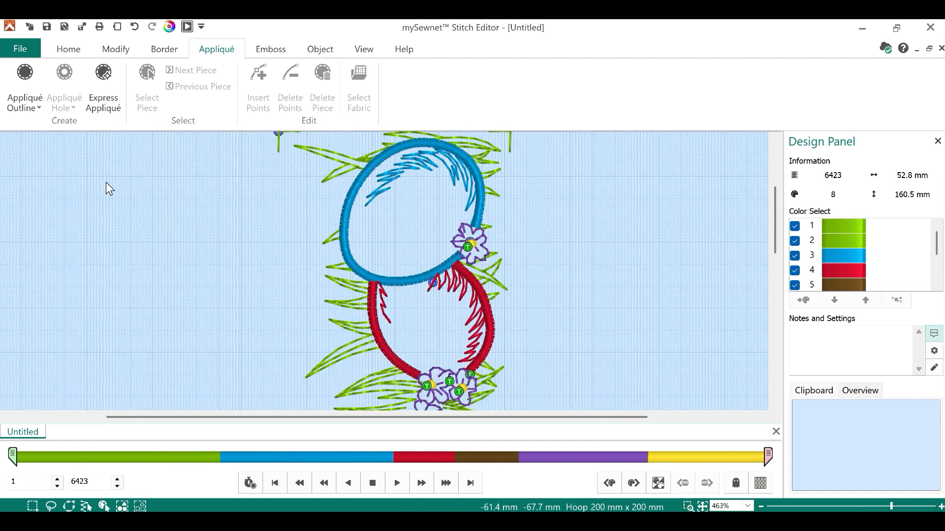
left_click(25, 104)
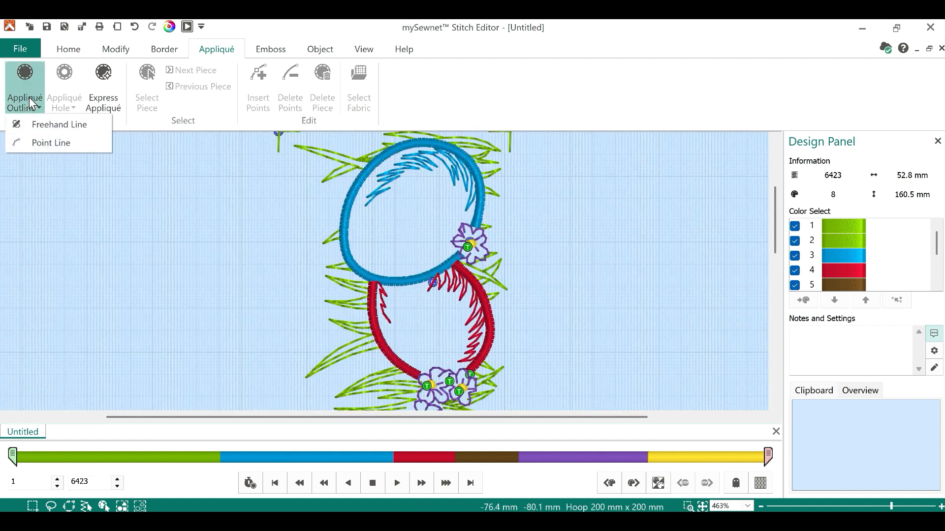
left_click(20, 143)
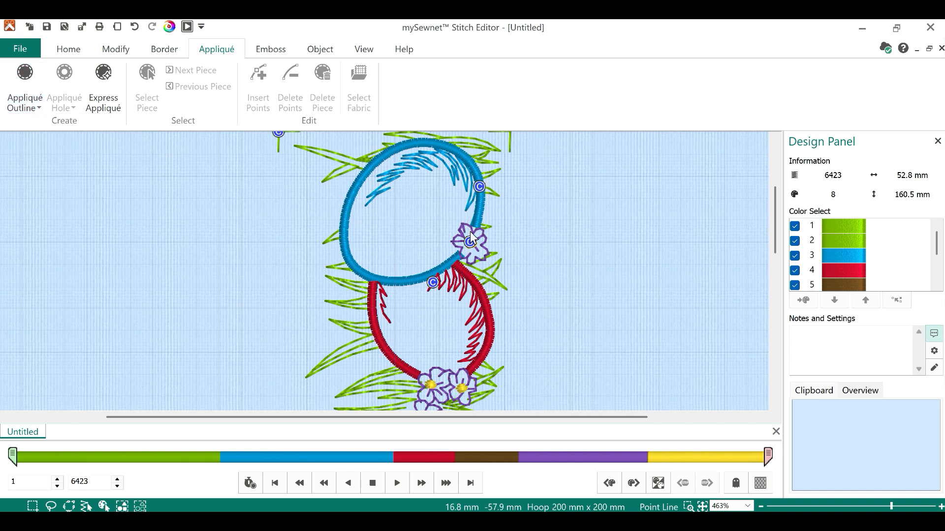
left_click(479, 188)
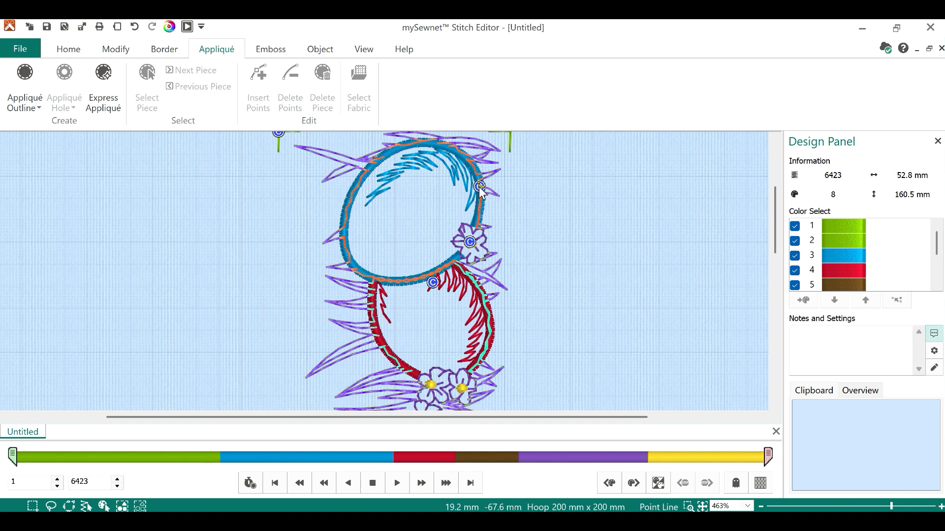
left_click(479, 188)
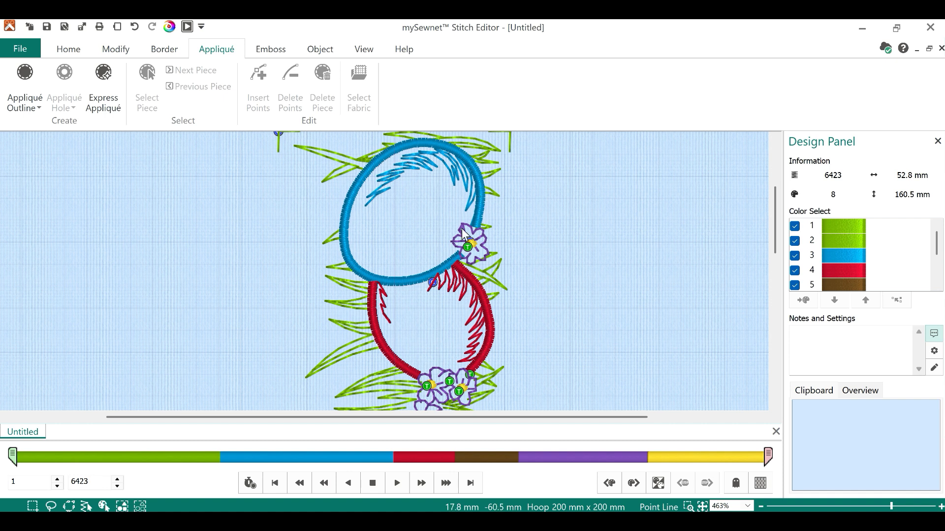
left_click(28, 114)
left_click(29, 144)
left_click(30, 111)
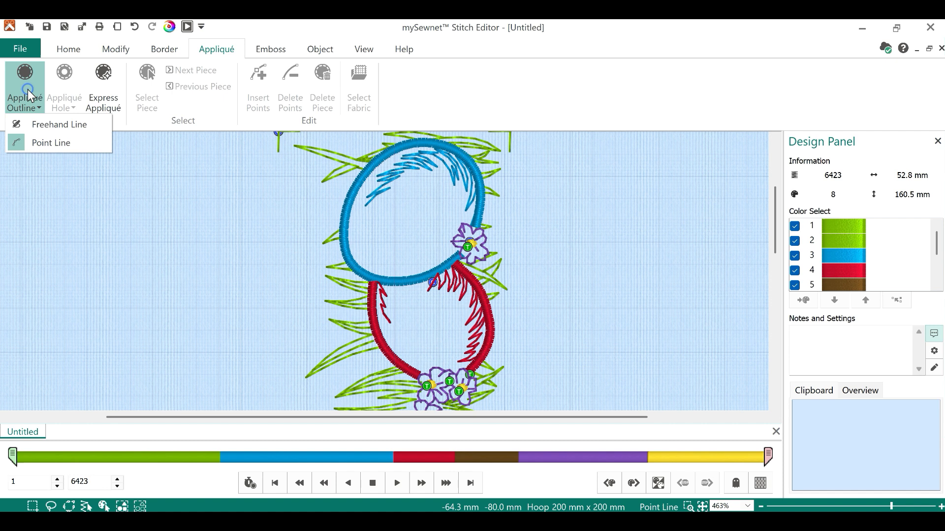
left_click(17, 143)
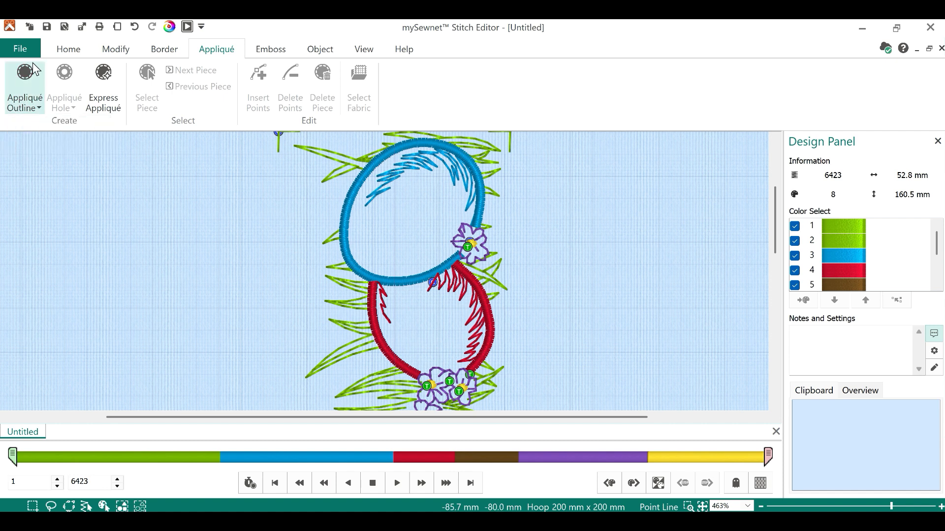
Trace an appliqué outline with the Point Line tool around the blue satin border of the top egg.
left_click(25, 82)
left_click(16, 145)
left_click(481, 208)
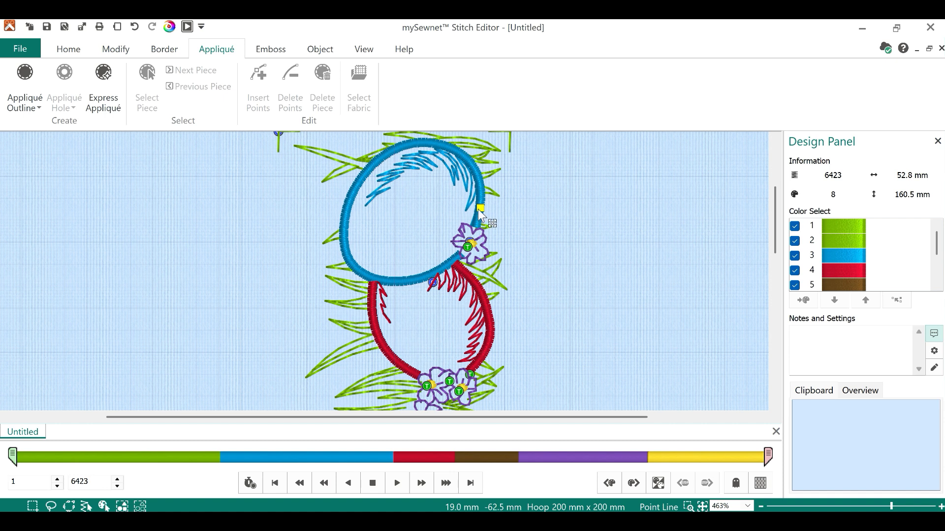
left_click(480, 193)
left_click(475, 171)
left_click(465, 163)
left_click(452, 148)
left_click(403, 145)
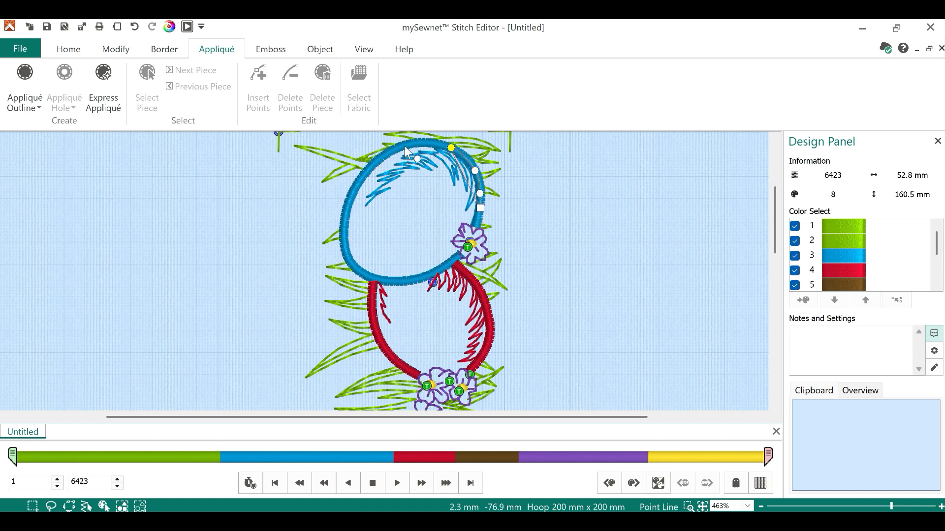
left_click(370, 167)
left_click(357, 183)
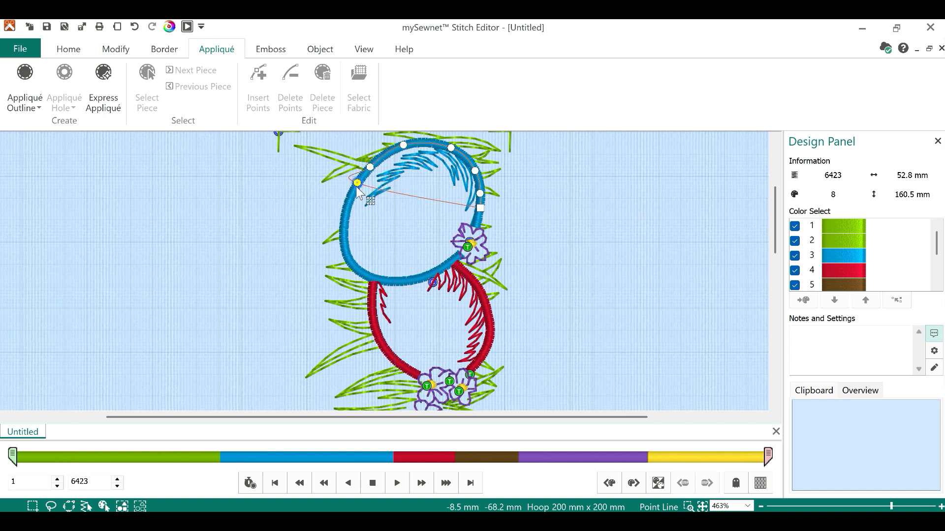
left_click(353, 209)
left_click(350, 218)
left_click(348, 237)
left_click(349, 251)
left_click(352, 261)
left_click(367, 276)
left_click(387, 280)
left_click(423, 277)
left_click(449, 266)
left_click(475, 227)
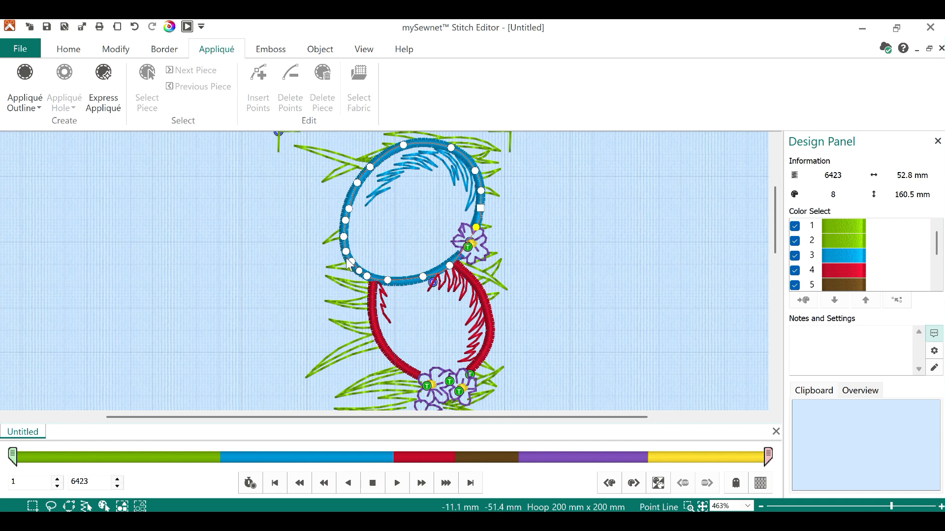
Adjust the outline points along the lower edge and beside the flower to follow the egg's satin border.
left_click_drag(389, 281, 397, 282)
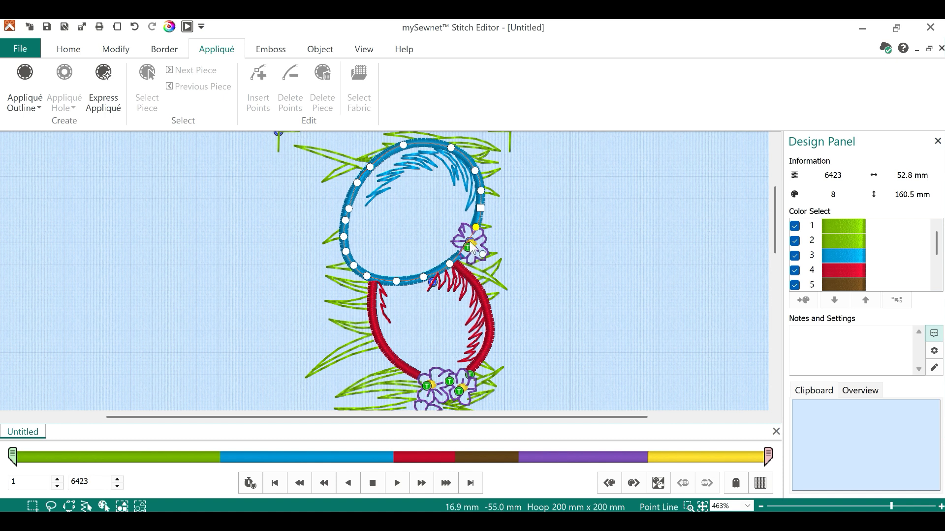
left_click_drag(477, 229, 476, 227)
left_click_drag(479, 234, 465, 244)
mouse_move(426, 277)
left_mouse_down()
mouse_move(451, 263)
mouse_move(429, 276)
left_mouse_up()
Finish the top egg's outline and set its appliqué type to Cut-out.
left_click(480, 202)
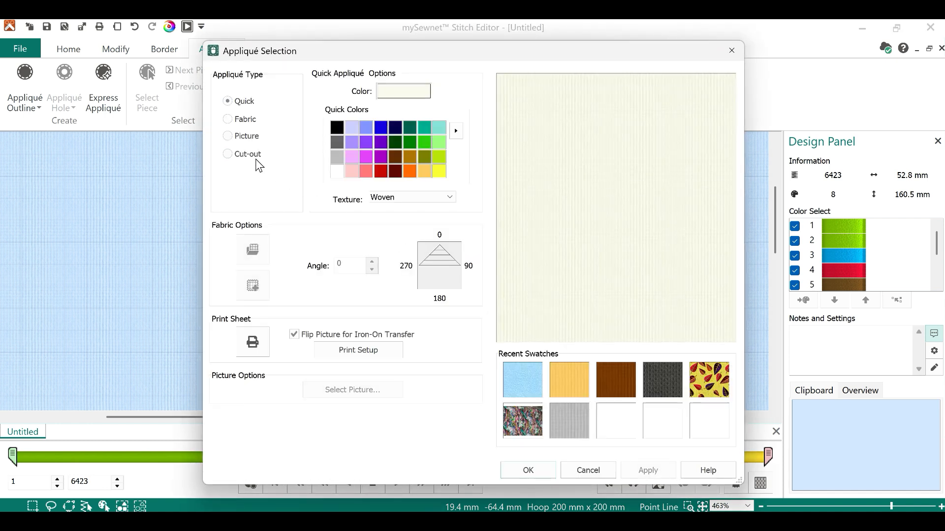
left_click(250, 156)
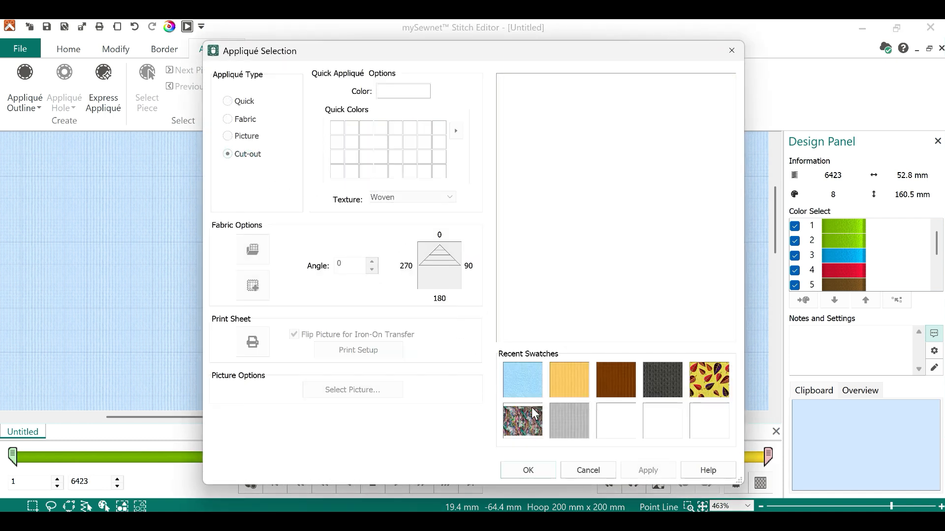
left_click(527, 466)
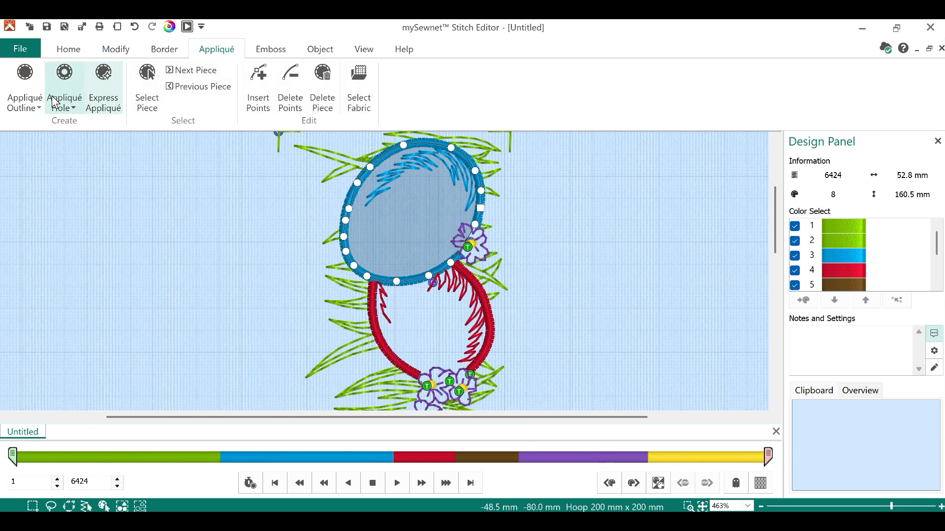
Trace a Point Line appliqué outline around the flower at the top egg's lower edge and finish it as a Cut-out.
left_click(24, 101)
left_click(17, 144)
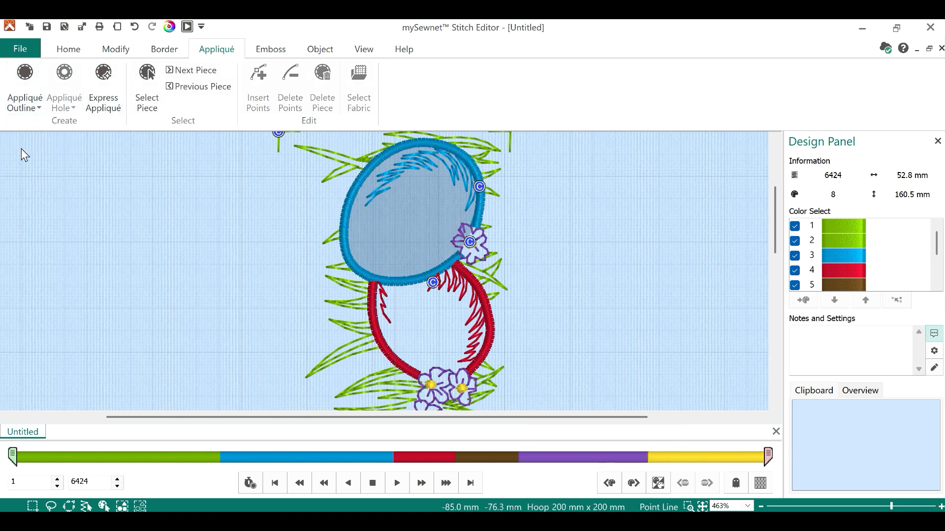
left_click(467, 244)
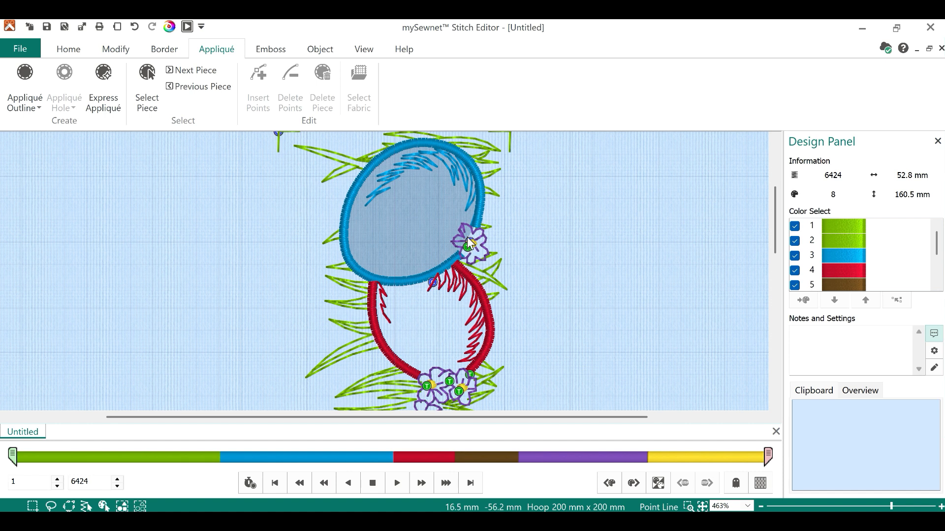
left_click(465, 236)
left_click(461, 226)
left_click(473, 228)
left_click(473, 233)
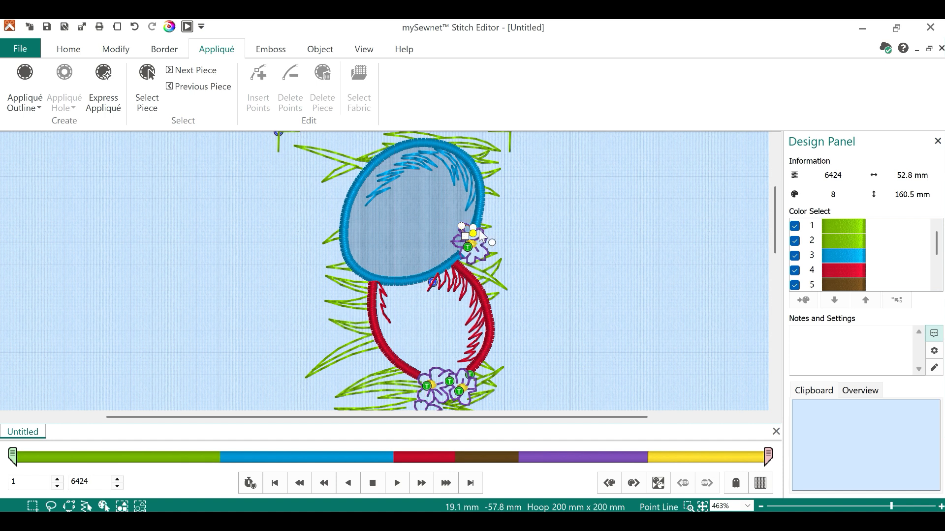
left_click(481, 231)
left_click(478, 237)
left_click(486, 239)
left_click(481, 246)
left_click(488, 251)
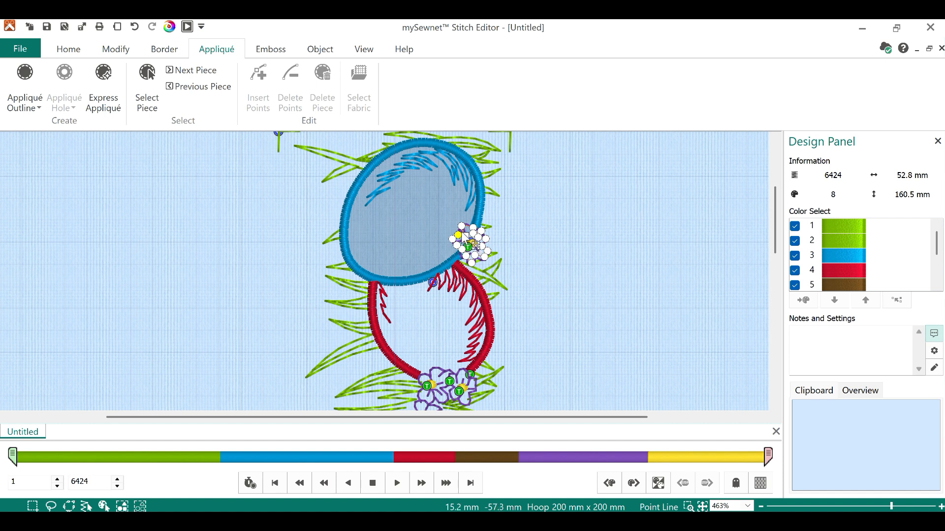
double_click(463, 234)
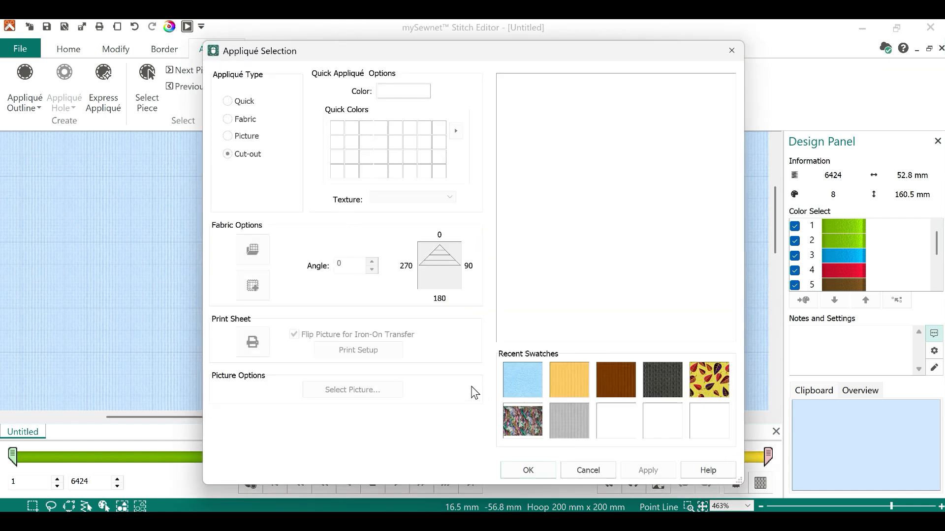
left_click(527, 469)
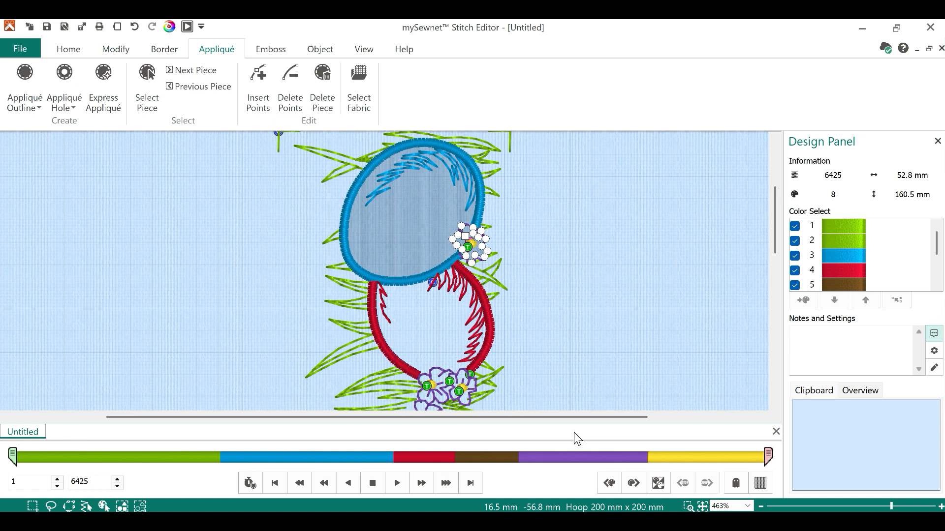
Adjust the lower edge of the flower's appliqué outline to follow its petals.
left_click_drag(485, 261, 482, 265)
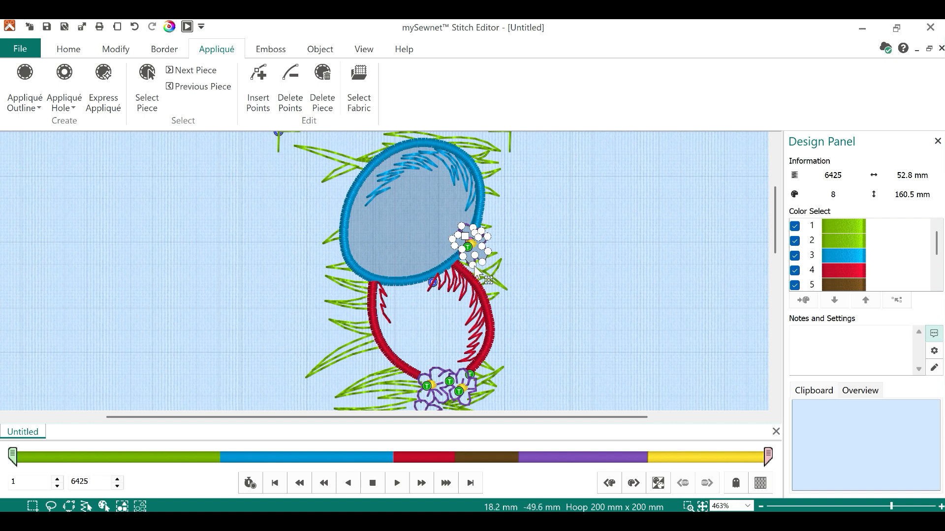
Start a Point Line appliqué outline on the red egg and trace its right-hand satin border down to the flowers.
left_click(21, 102)
left_click(26, 143)
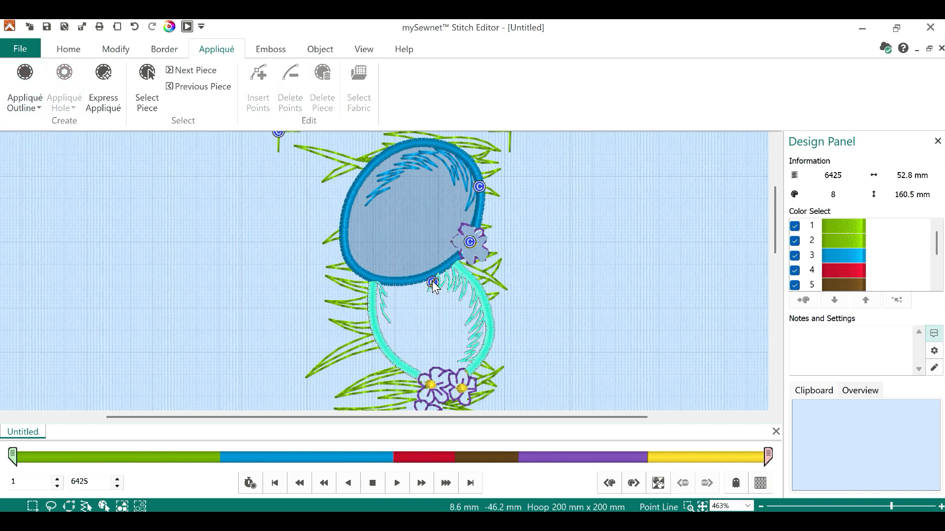
left_click(457, 264)
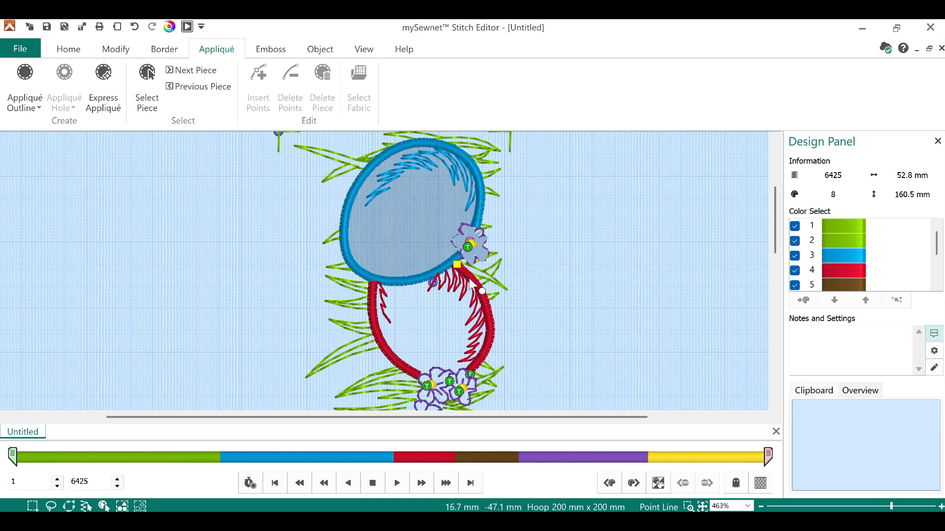
right_click(474, 282)
right_click(491, 323)
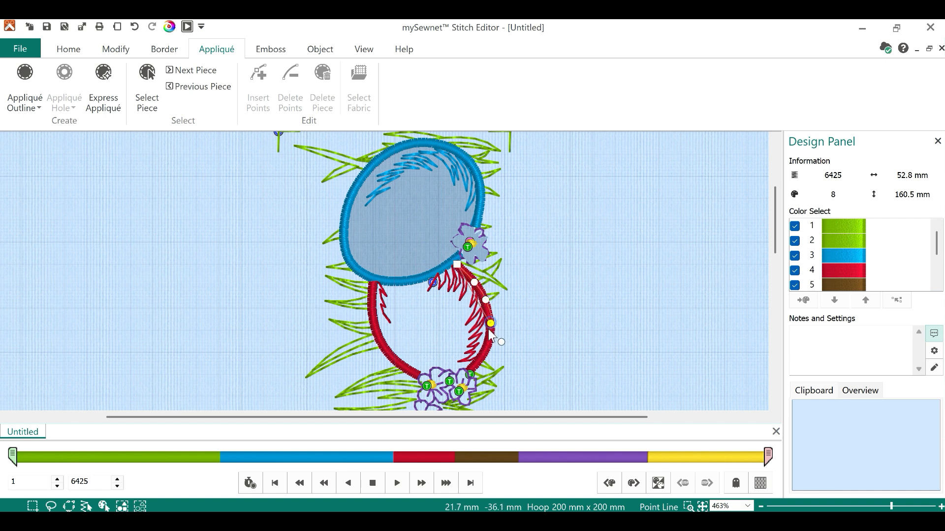
right_click(480, 356)
right_click(471, 367)
Continue the red egg's outline along the upper petal edges of the flowers at its lower end.
left_click(465, 368)
left_click(459, 370)
left_click(450, 370)
left_click(442, 370)
left_click(435, 367)
left_click(429, 374)
Complete the red egg's outline along its left border and the blue egg's edge as a Cut-out, and adjust its lower-left point.
left_click(413, 372)
left_click(397, 359)
left_click(371, 299)
left_click(373, 285)
left_click(391, 284)
left_click(411, 284)
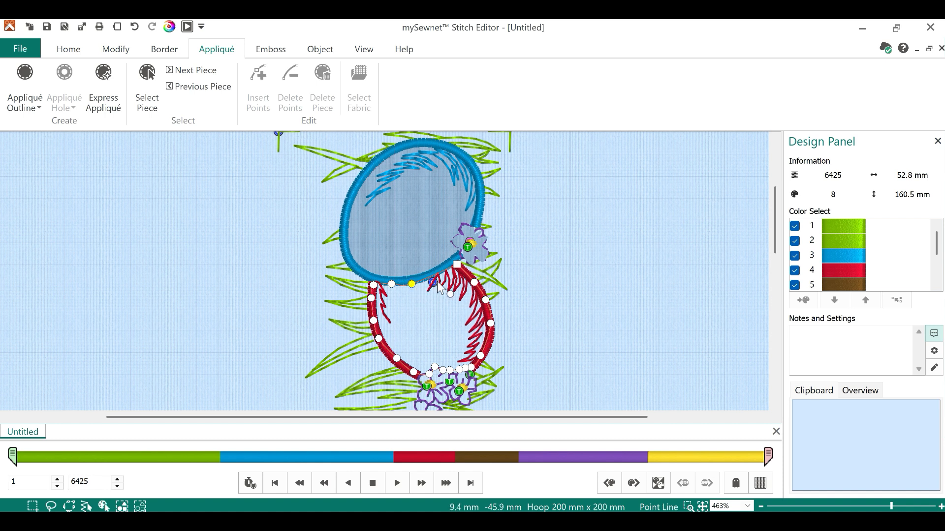
left_click(429, 279)
right_click(436, 279)
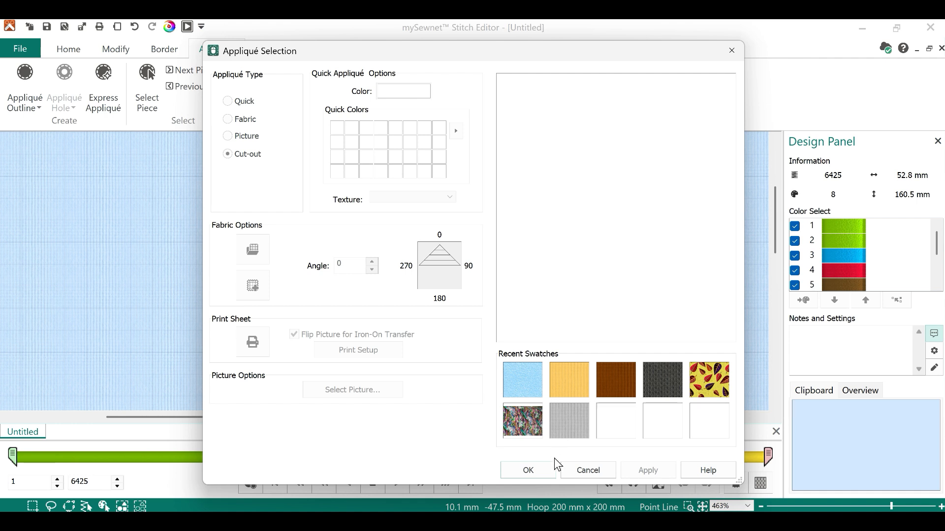
left_click(550, 469)
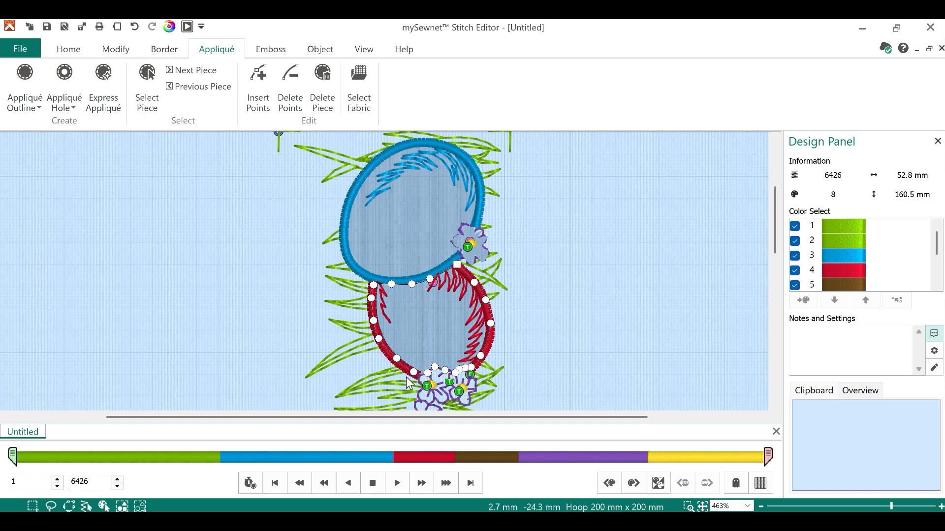
left_click_drag(397, 359, 417, 375)
Start a Point Line appliqué outline on the lower blue egg and trace its upper edge and right-hand satin border.
scroll(533, 375, "down", 1)
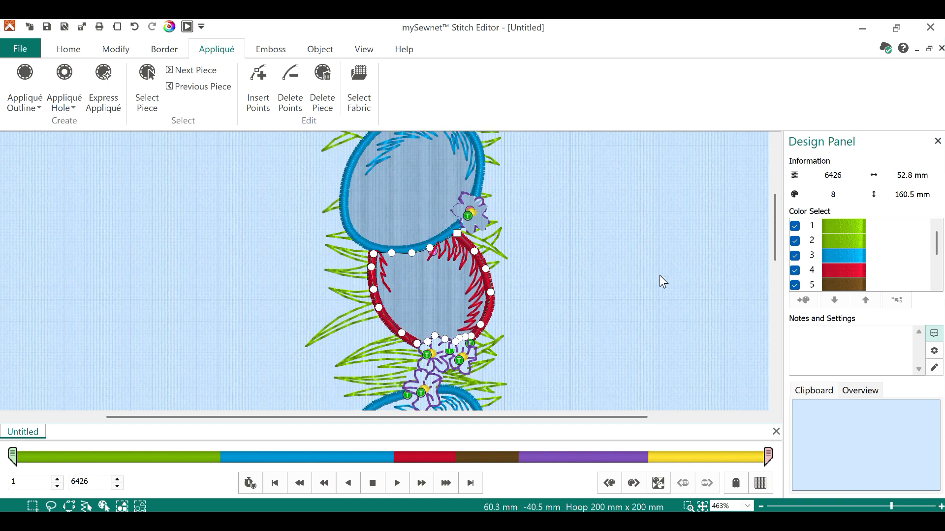
left_click_drag(775, 211, 775, 260)
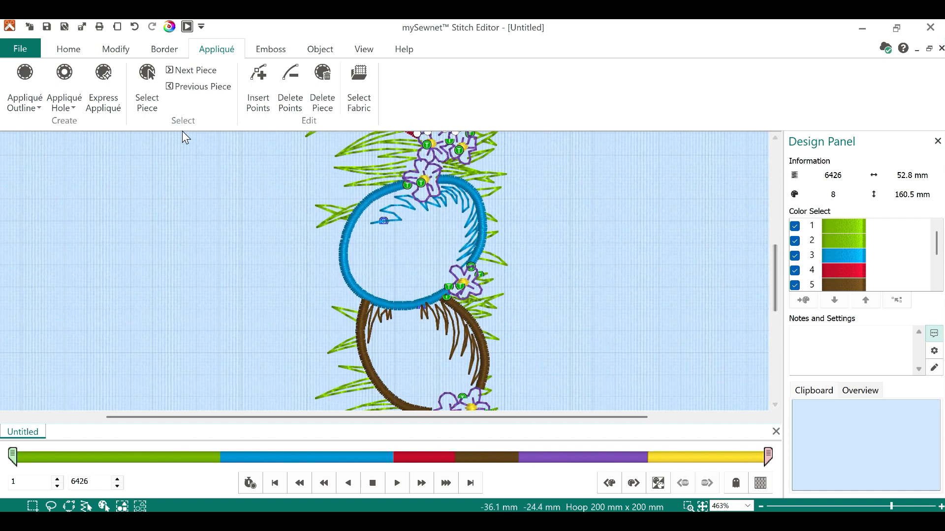
left_click(25, 104)
left_click(25, 142)
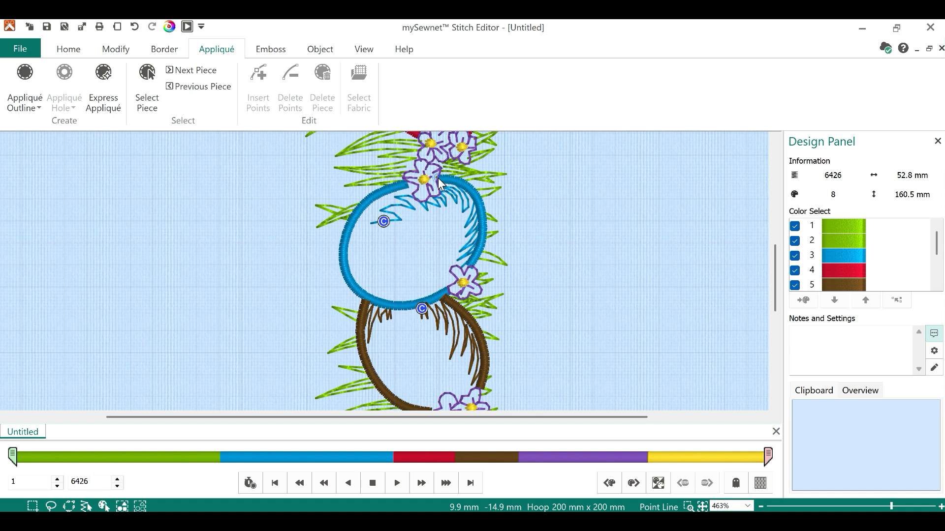
left_click(384, 224)
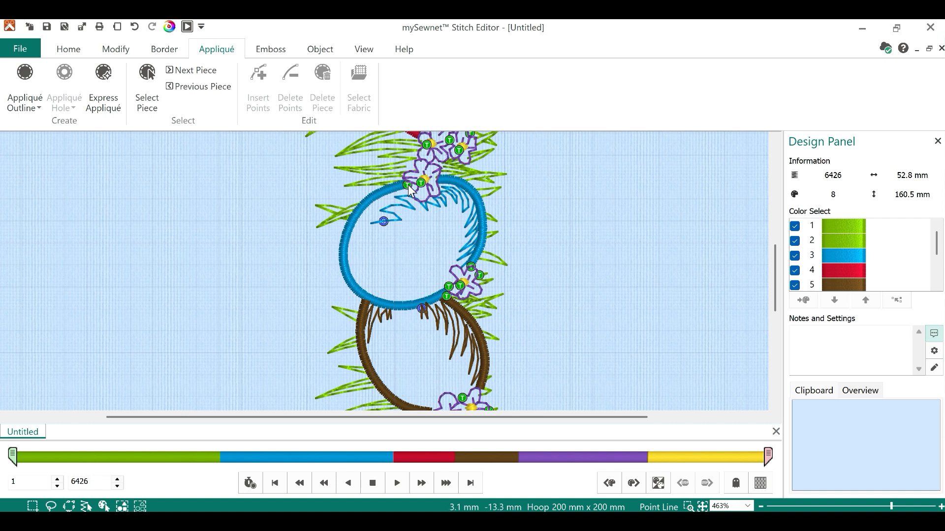
left_click(447, 178)
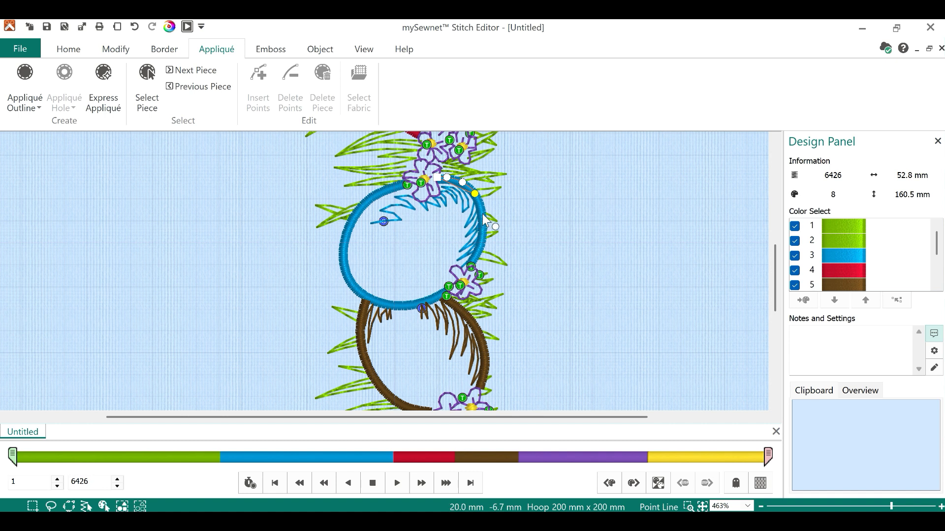
left_click(479, 246)
left_click(475, 260)
Continue the lower blue egg's outline along the inner petals of the flower at its lower right edge.
left_click(470, 265)
left_click(466, 271)
left_click(457, 266)
left_click(451, 267)
left_click(452, 272)
left_click(458, 279)
left_click(451, 284)
left_click(445, 289)
left_click(437, 294)
Trace the rest of the lower blue egg's satin border around its left side and finish the outline as a Cut-out.
left_click(417, 302)
left_click(386, 301)
left_click(351, 283)
left_click(342, 258)
left_click(348, 231)
left_click(361, 207)
left_click(377, 191)
left_click(397, 187)
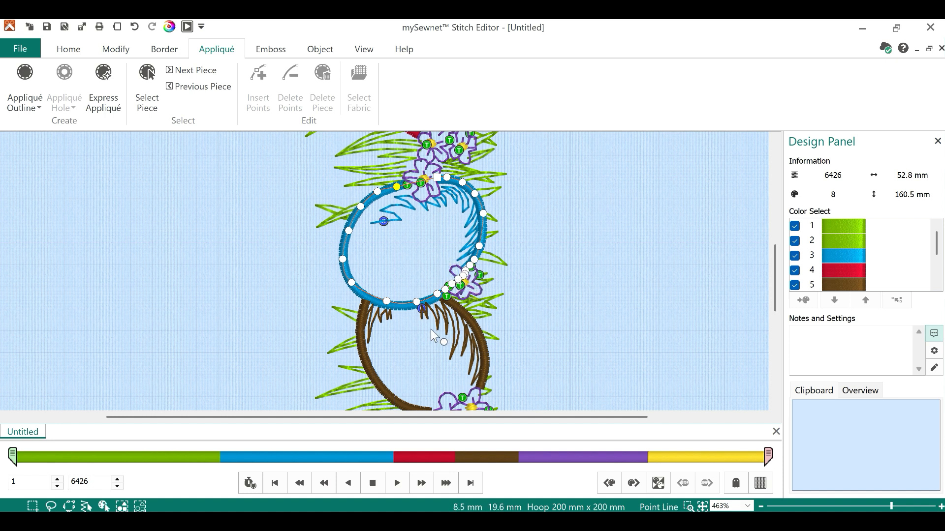
left_click_drag(774, 257, 769, 277)
right_click(591, 243)
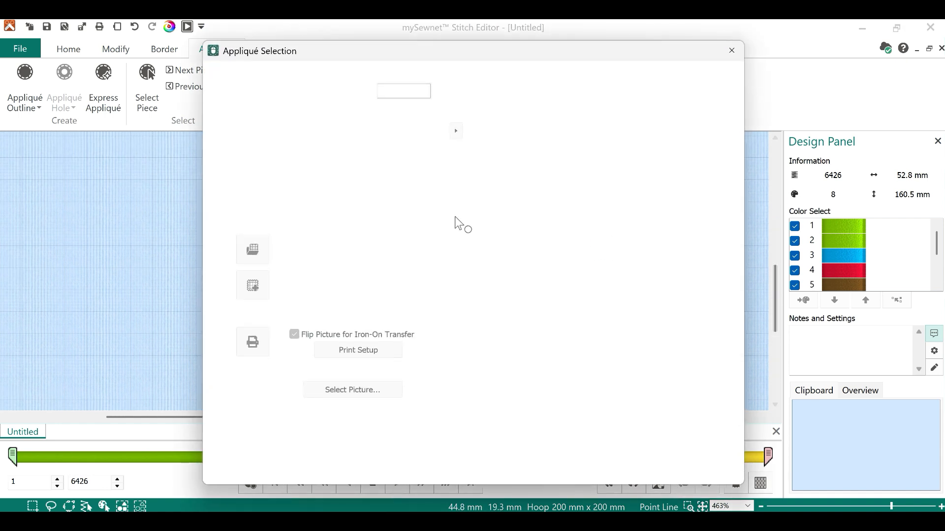
left_click(528, 468)
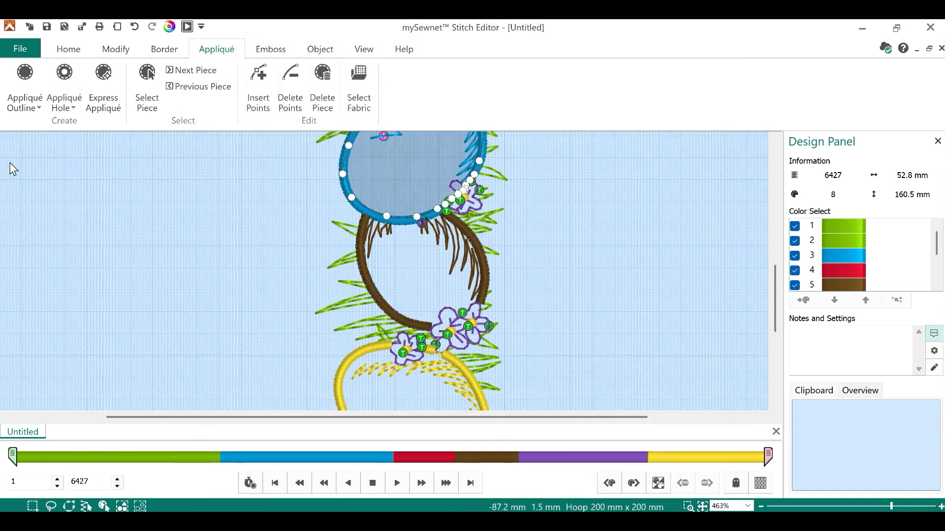
Start a Point Line appliqué outline on the brown egg and trace its right-hand satin border down to the flowers.
left_click(36, 80)
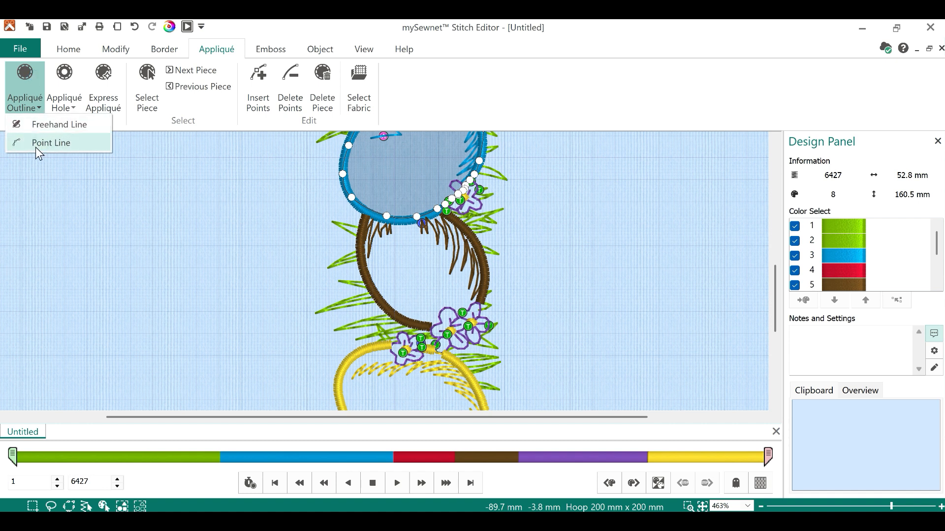
left_click(36, 148)
left_click(422, 225)
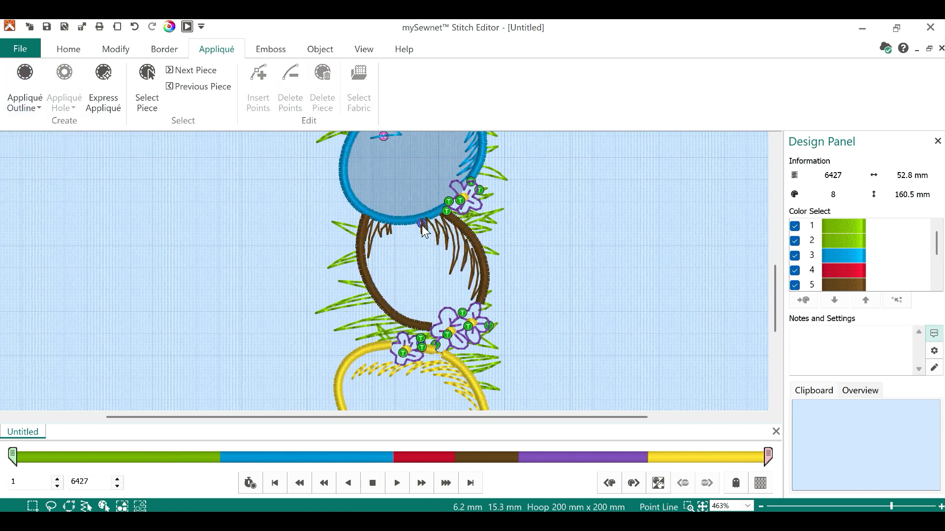
left_click(447, 215)
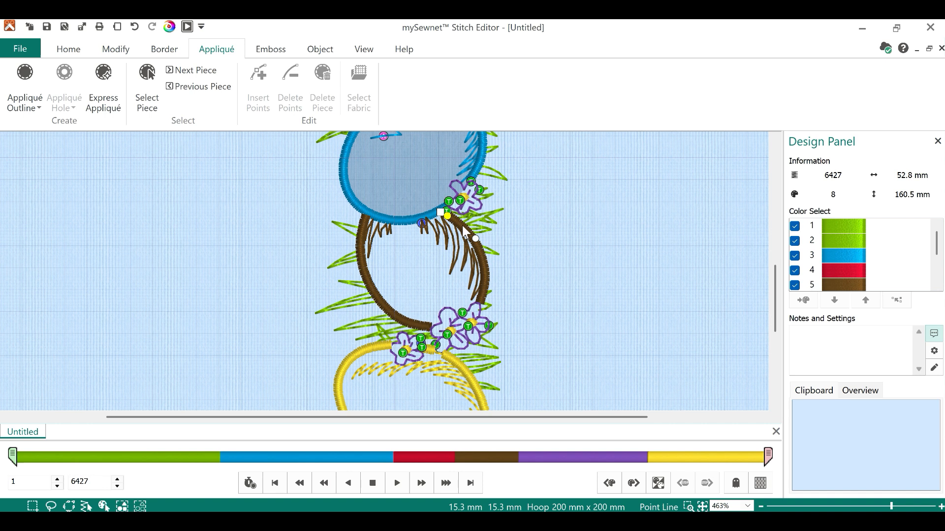
left_click(480, 246)
left_click(485, 272)
left_click(483, 296)
left_click(478, 307)
Trace the brown egg's lower and left borders and its edge beneath the blue egg, and finish the outline as a Cut-out.
left_click(431, 325)
left_click(391, 310)
left_click(377, 299)
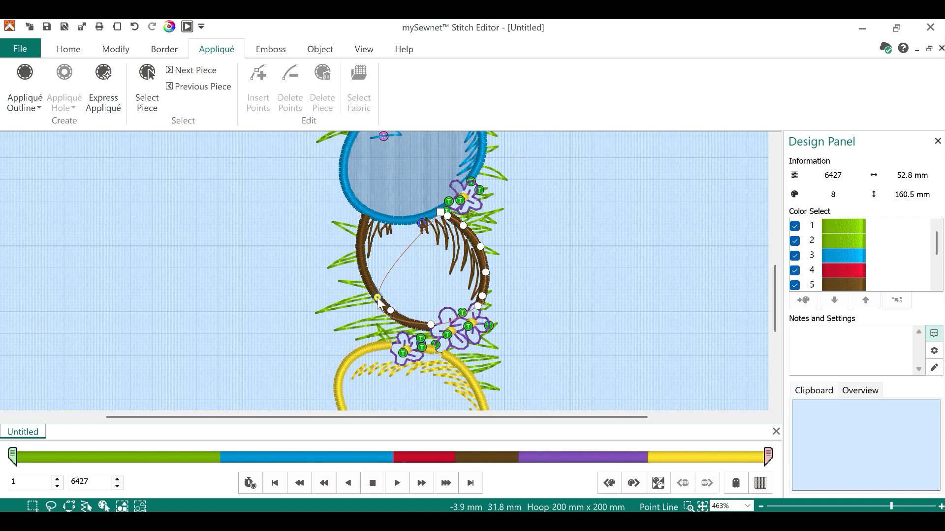
left_click(360, 237)
left_click(377, 228)
left_click(365, 215)
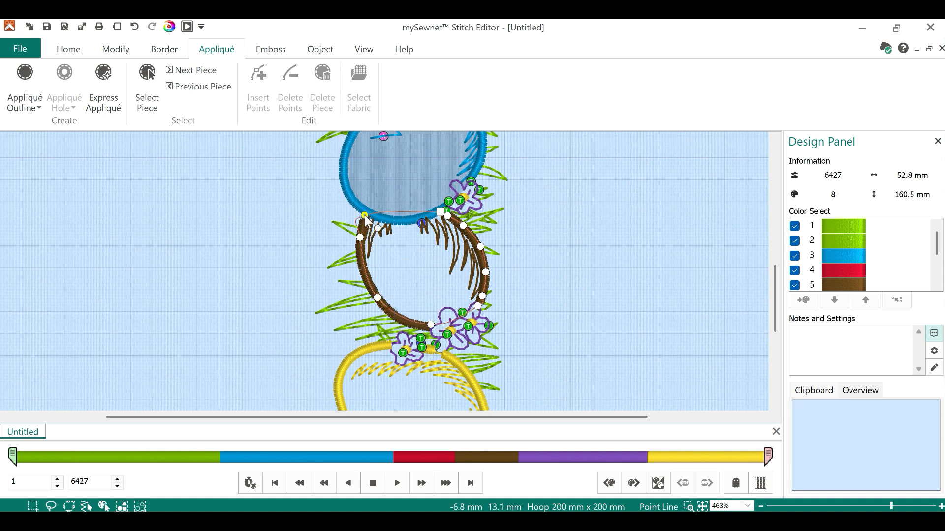
left_click(403, 223)
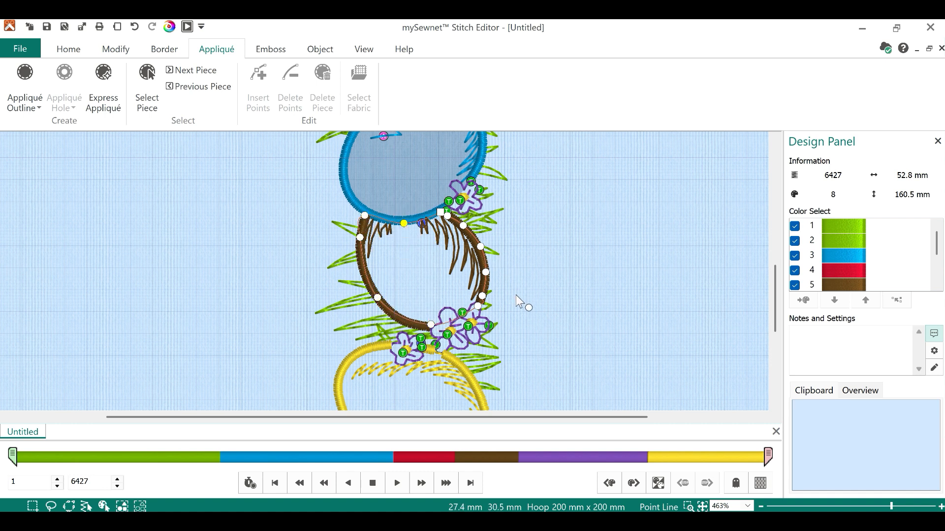
key("Return")
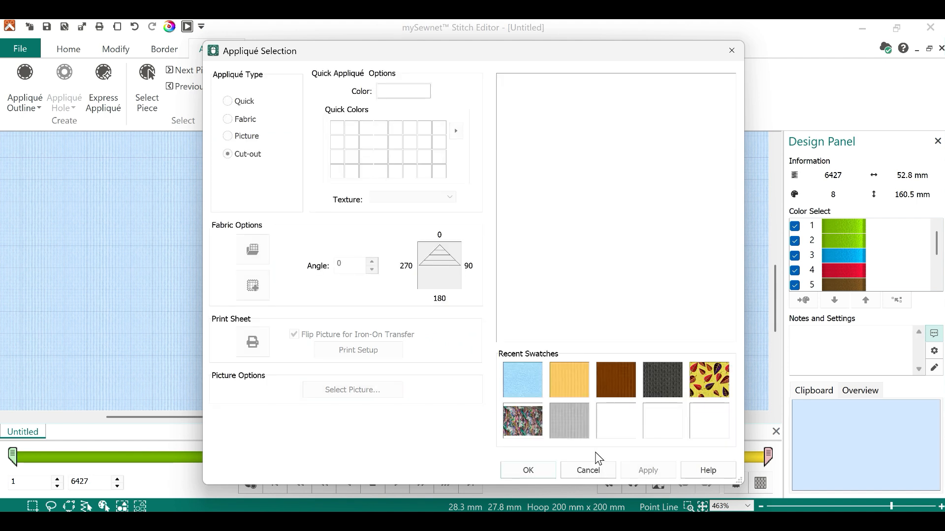
left_click(528, 469)
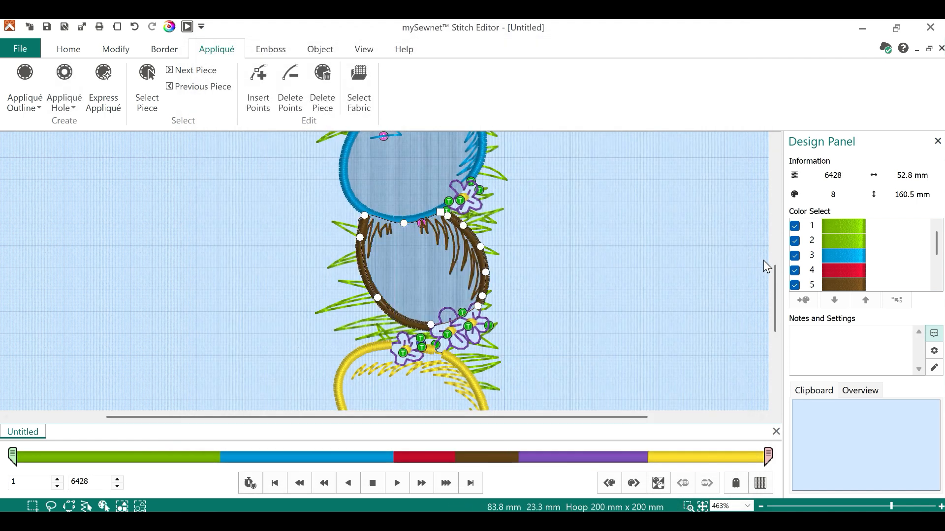
Start a Point Line appliqué outline on the yellow egg and trace its right-hand satin border down to the lower flower.
left_click_drag(771, 295, 763, 323)
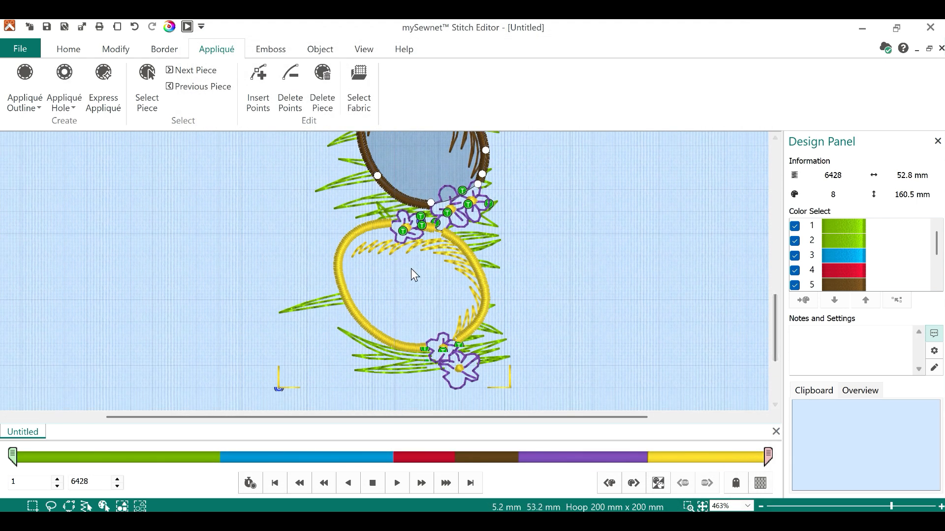
left_click(25, 101)
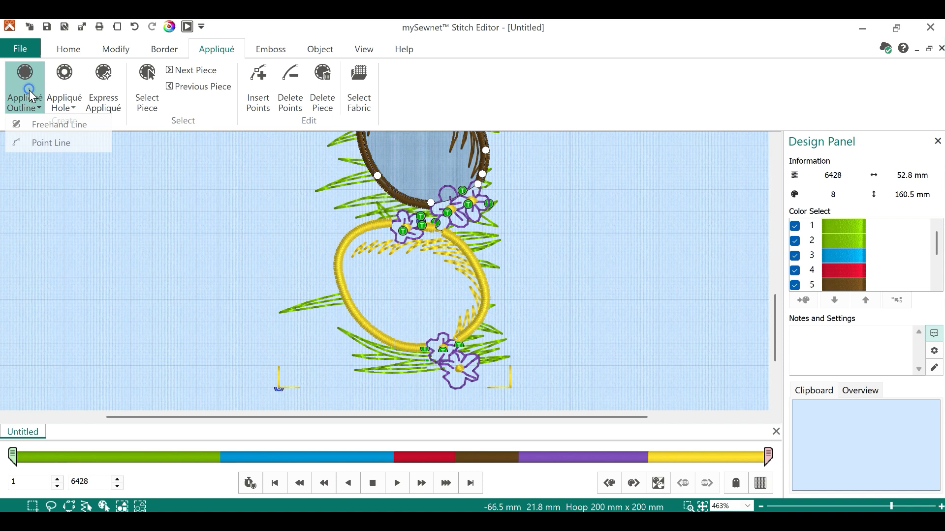
left_click(32, 143)
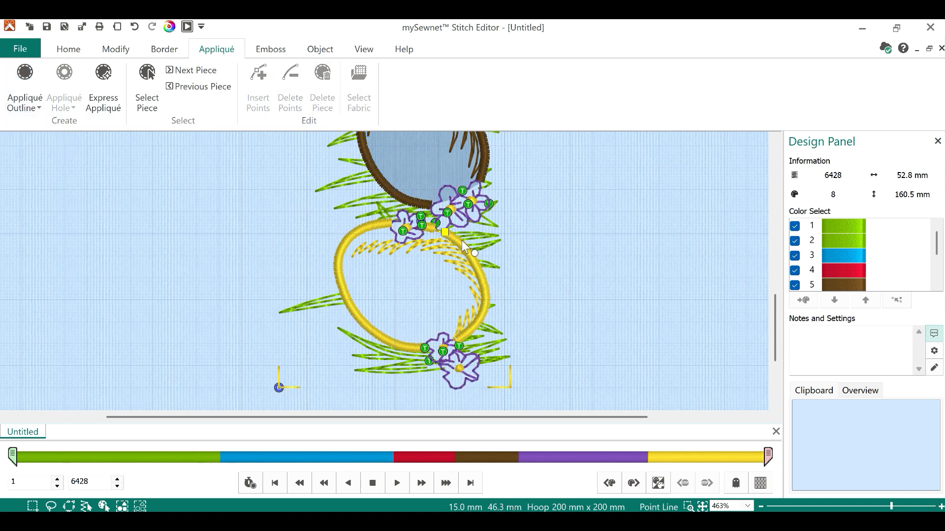
left_click(483, 286)
left_click(478, 319)
left_click(461, 338)
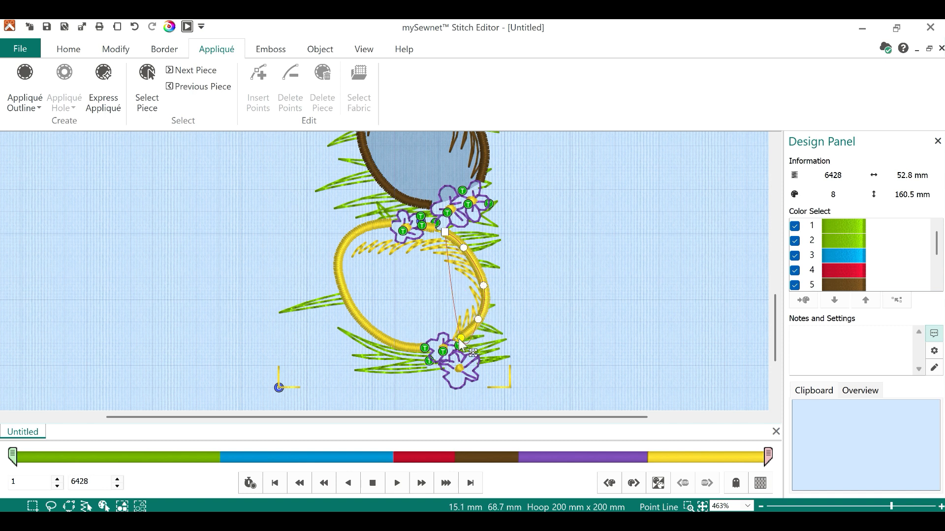
Trace the yellow egg's lower, left and upper borders and finish the outline as a Cut-out.
left_click(424, 347)
left_click(398, 342)
left_click(357, 312)
left_click(344, 284)
left_click(338, 252)
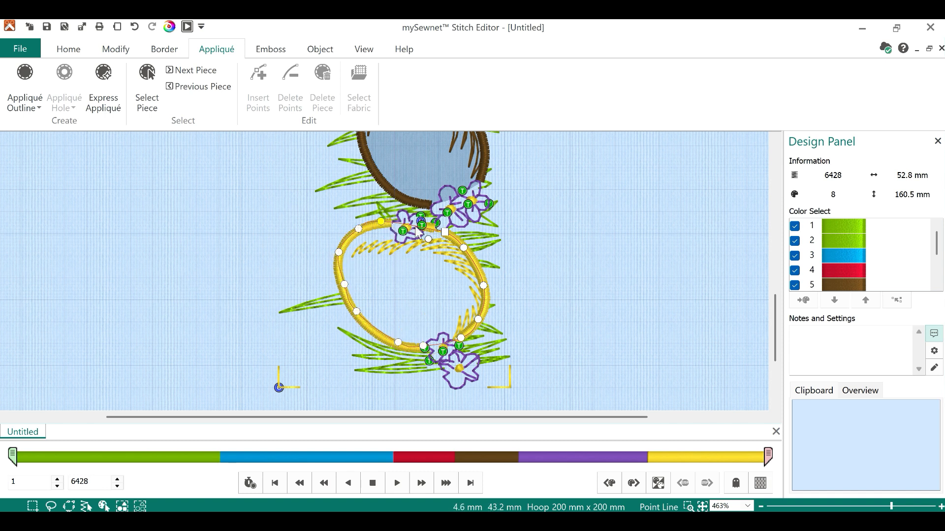
left_click(445, 232)
left_click(546, 474)
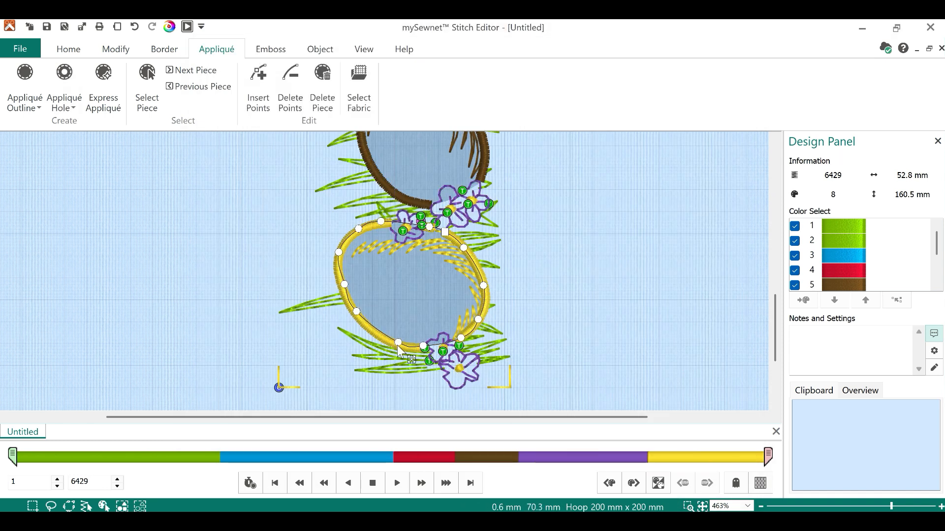
Adjust the yellow egg's outline points along its lower, right and left sides to follow the satin border, and deselect the piece.
left_click_drag(398, 343, 417, 351)
left_click_drag(478, 319, 482, 275)
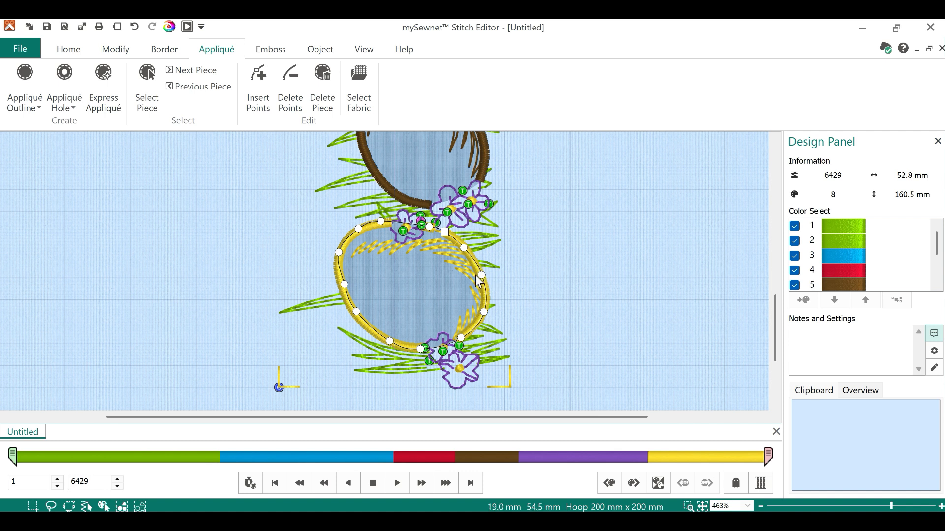
left_click_drag(339, 252, 356, 314)
left_click_drag(389, 341, 381, 337)
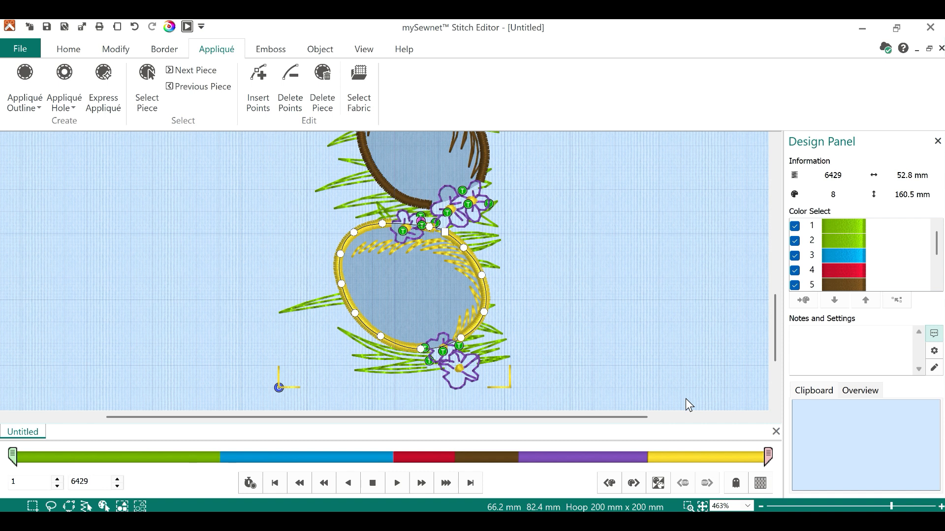
left_click(414, 200)
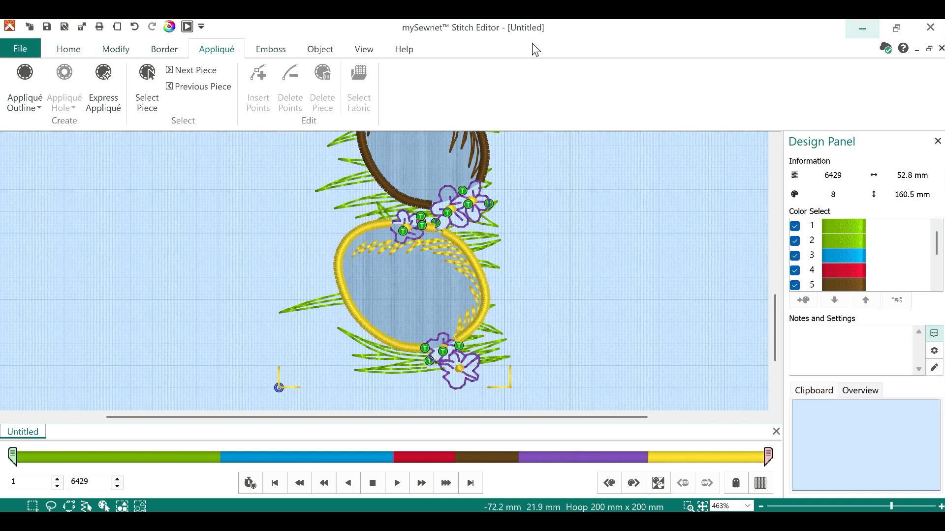
Exit Stitch Editor to return to mySewnet Embroidery, and start exporting the appliqué pieces for a cutter as SVG in millimetres.
left_click(23, 40)
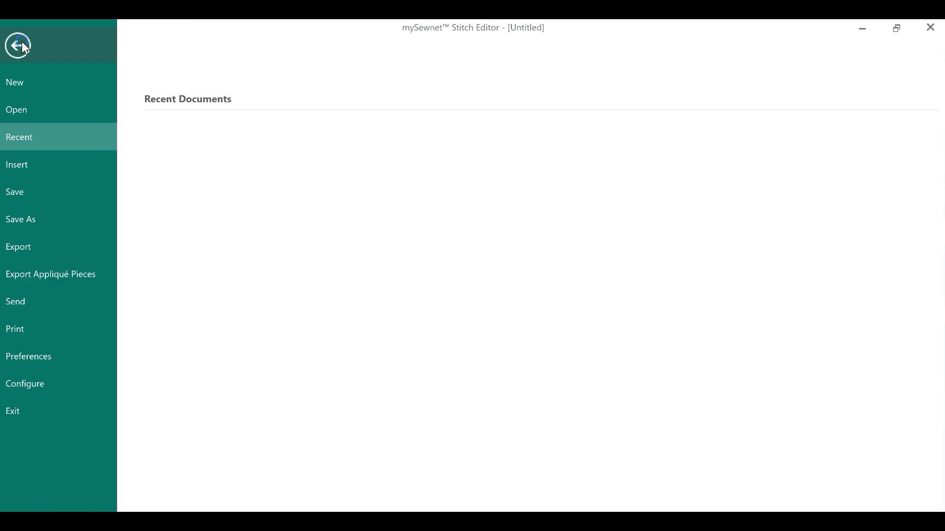
left_click(14, 410)
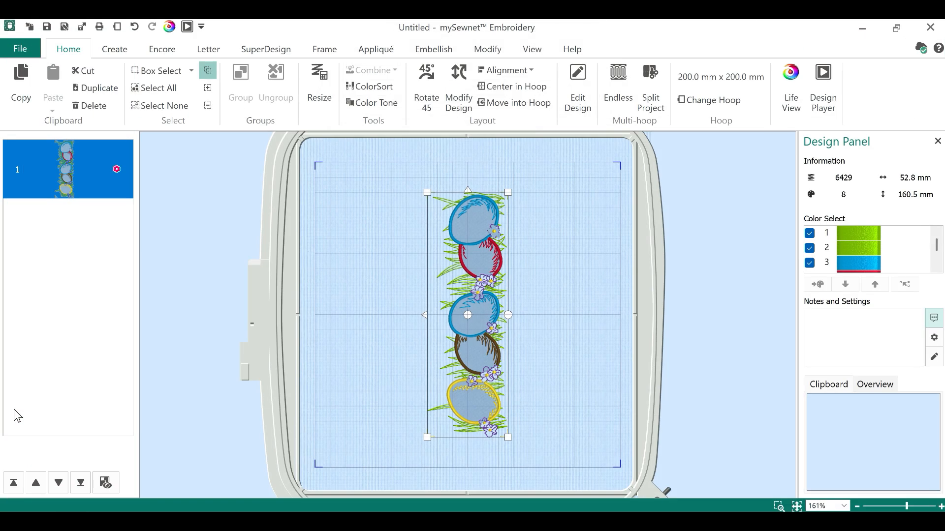
left_click(22, 51)
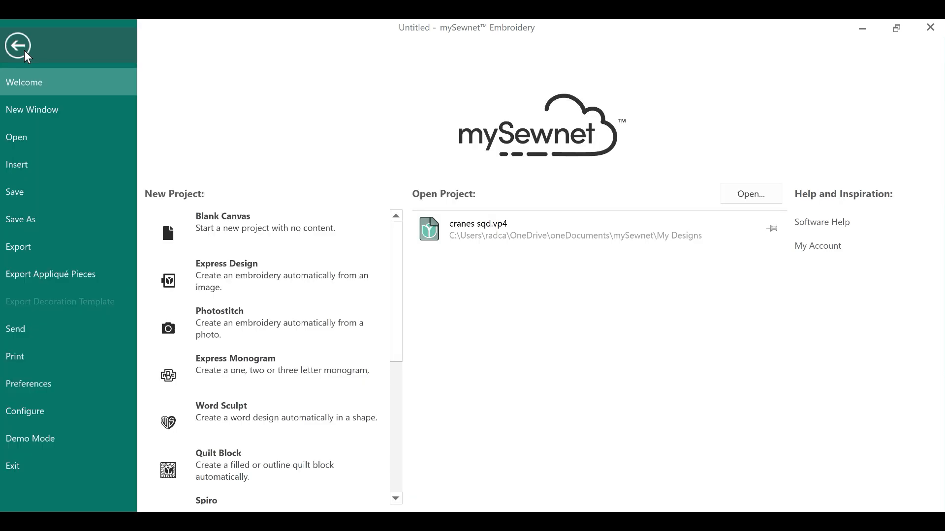
left_click(50, 277)
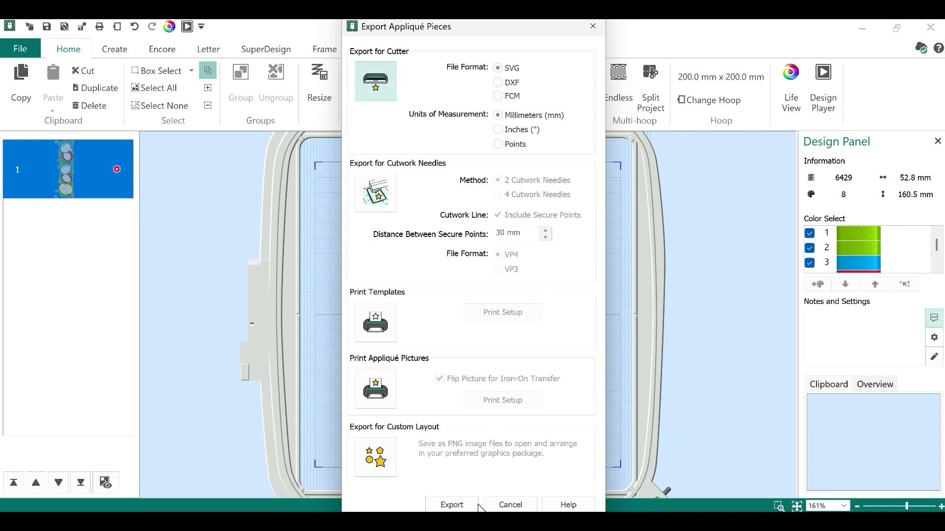
left_click(449, 505)
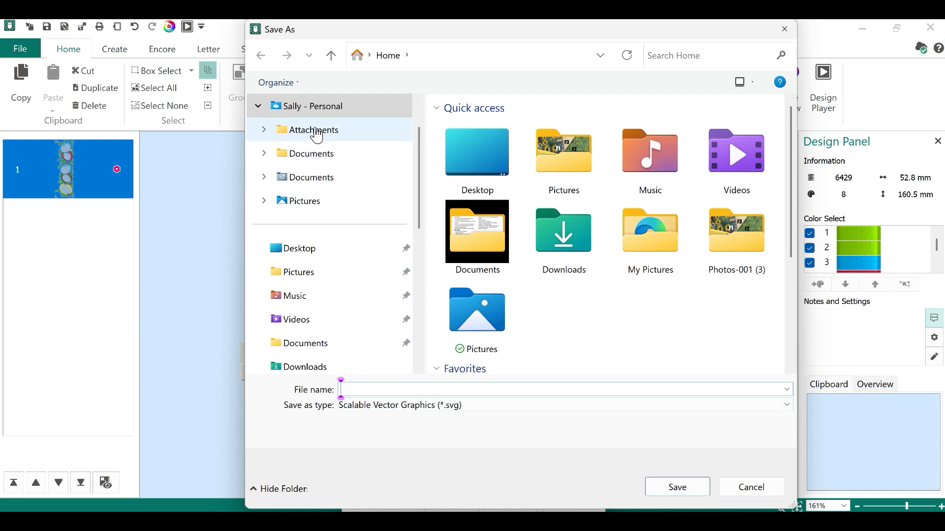
Save the exported appliqué pieces in the personal cloud Documents folder as an SVG file named eggs.
left_click(303, 160)
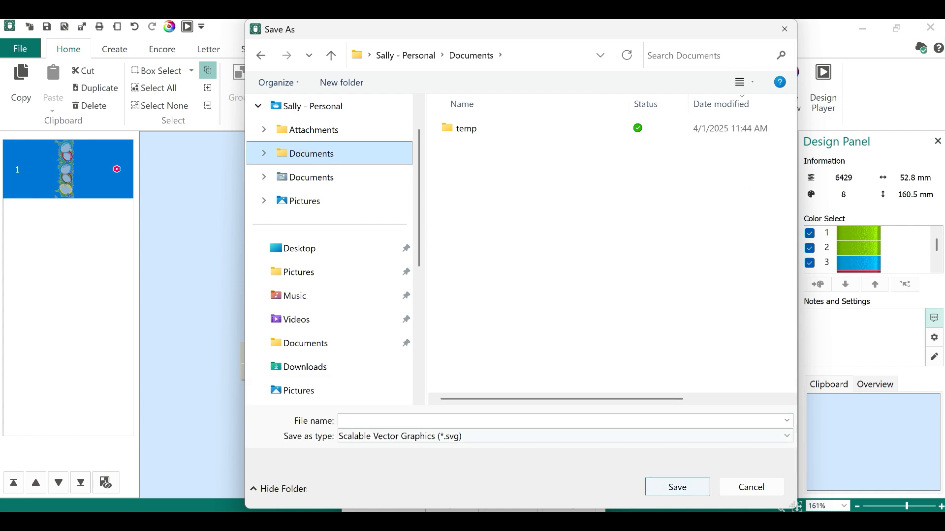
left_click(396, 417)
type("e")
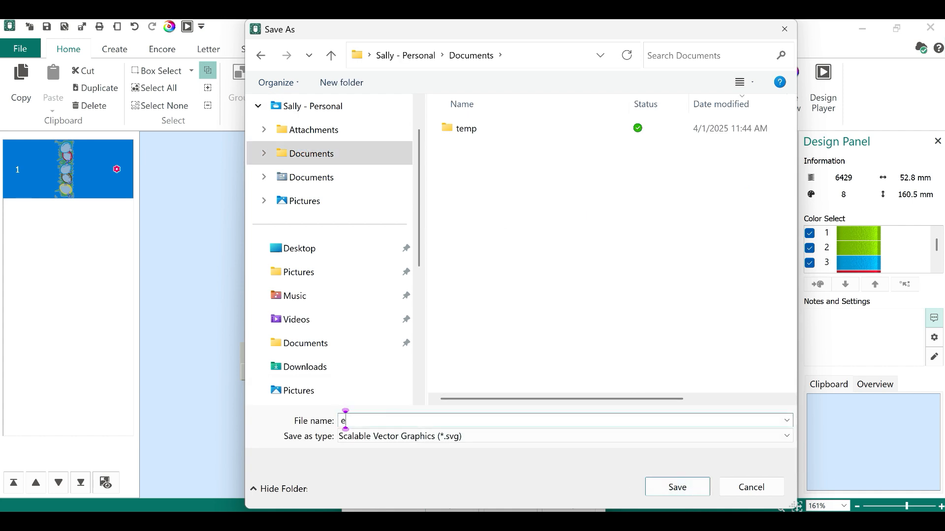
type("ggs")
left_click(698, 493)
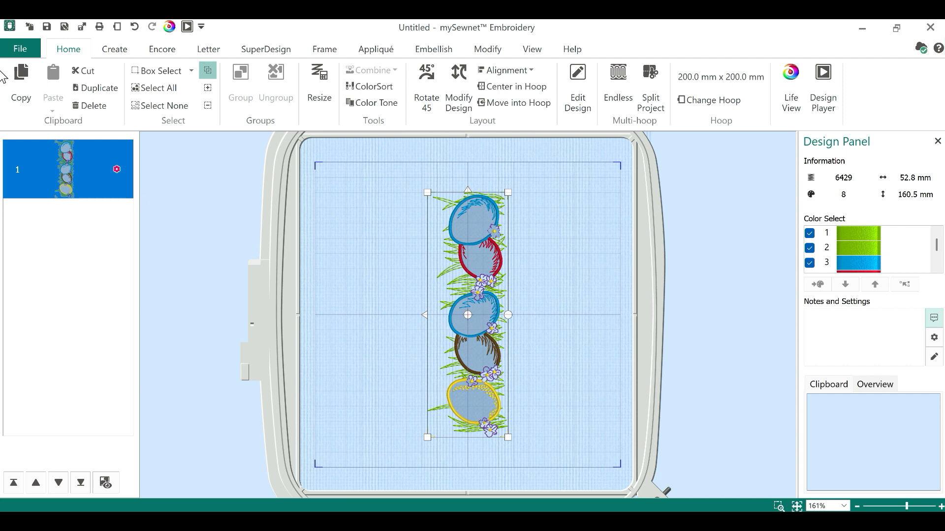
Exit mySewnet Embroidery, relaunch it from the mySewnet programs folder and start a Blank Canvas project.
left_click(18, 48)
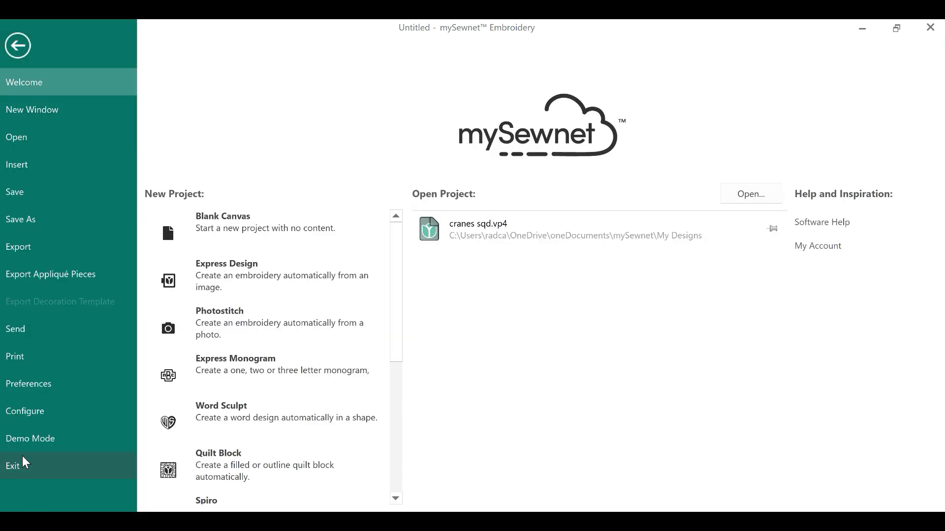
left_click(23, 460)
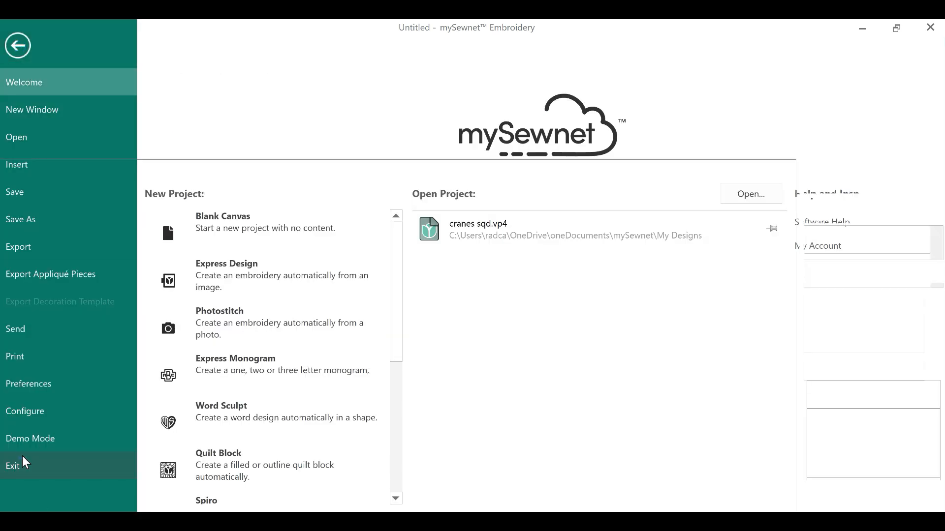
left_click(481, 298)
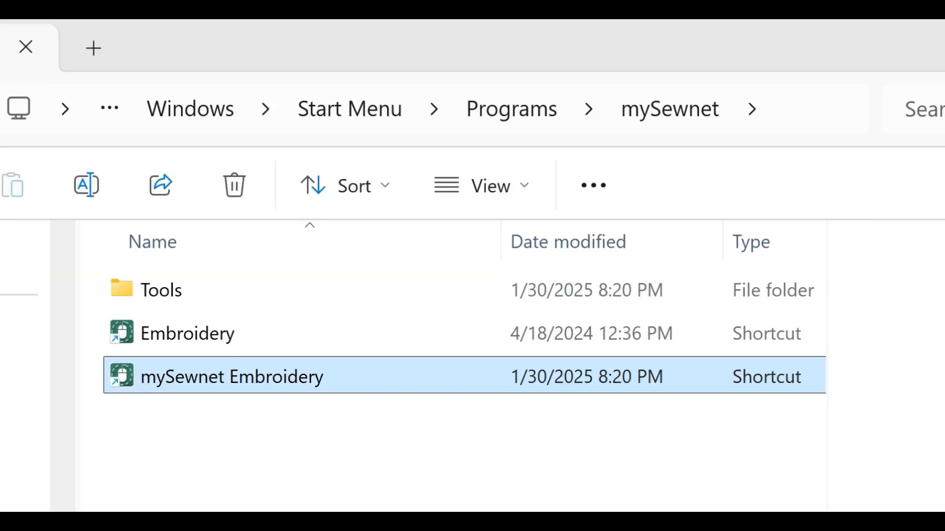
double_click(221, 385)
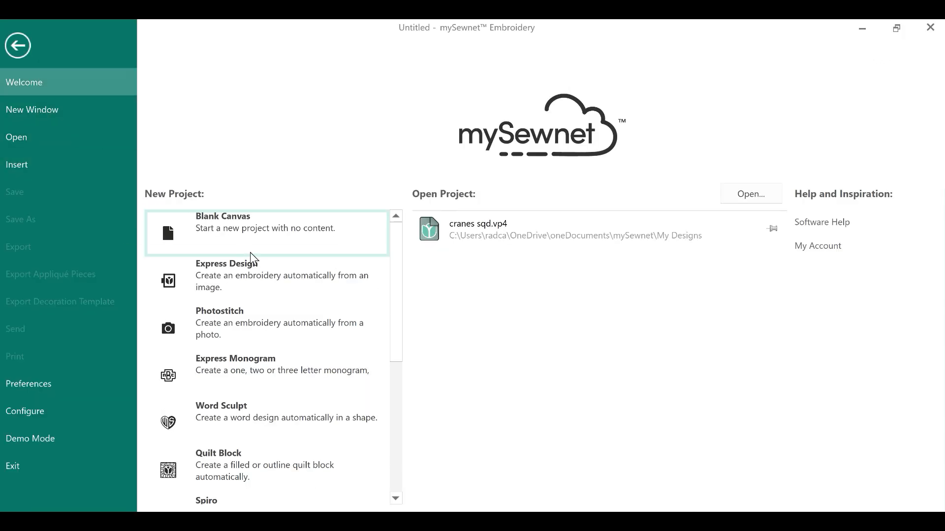
left_click(237, 232)
Switch to mySewnet Vault in the browser and send the Holiday Quilting with Applique - Ornaments design to the CREATORPRO device.
left_click(536, 397)
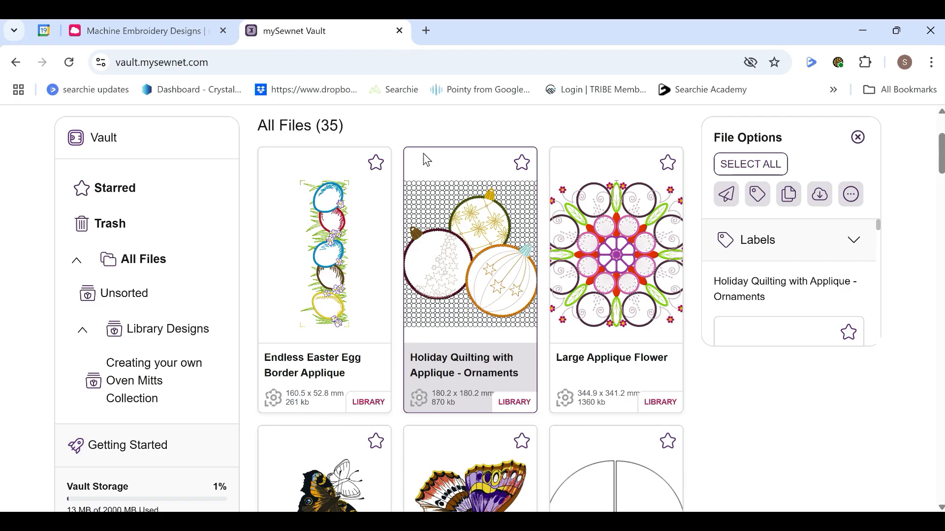
left_click(462, 296)
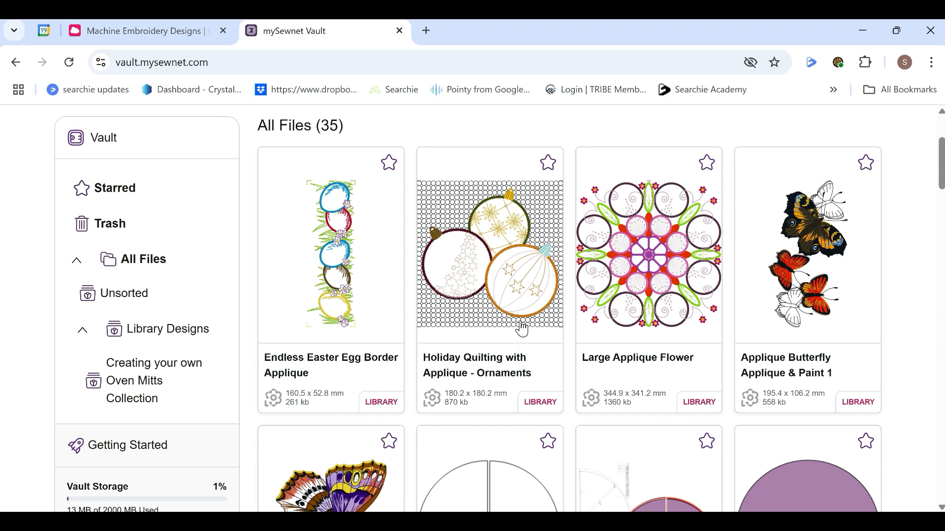
left_click(496, 298)
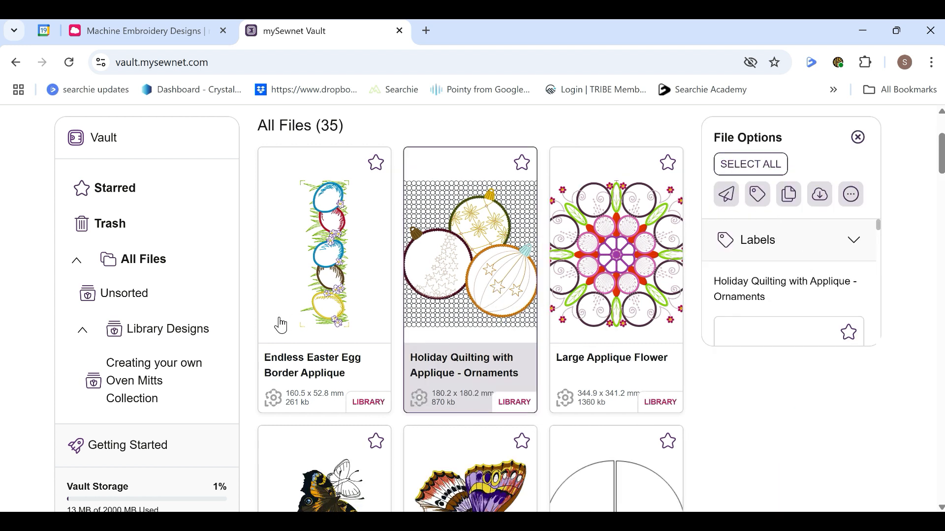
left_click(727, 198)
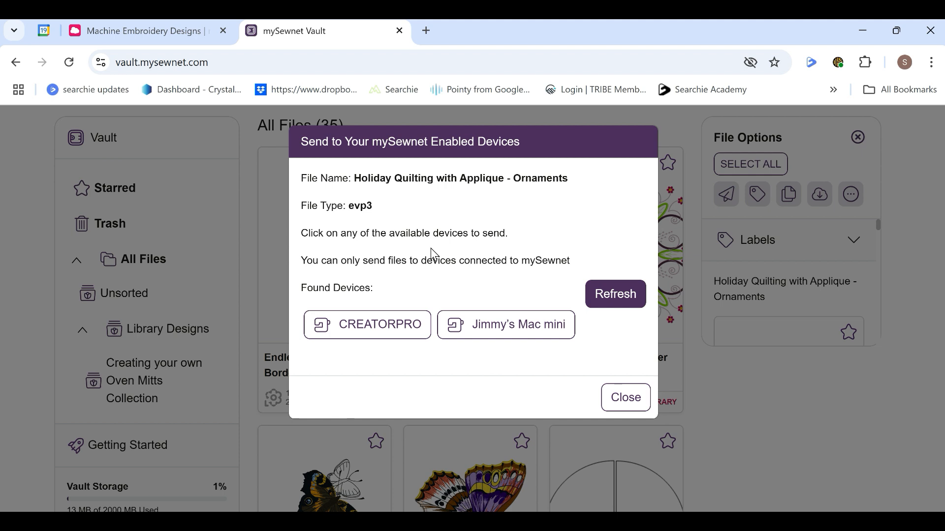
left_click(372, 331)
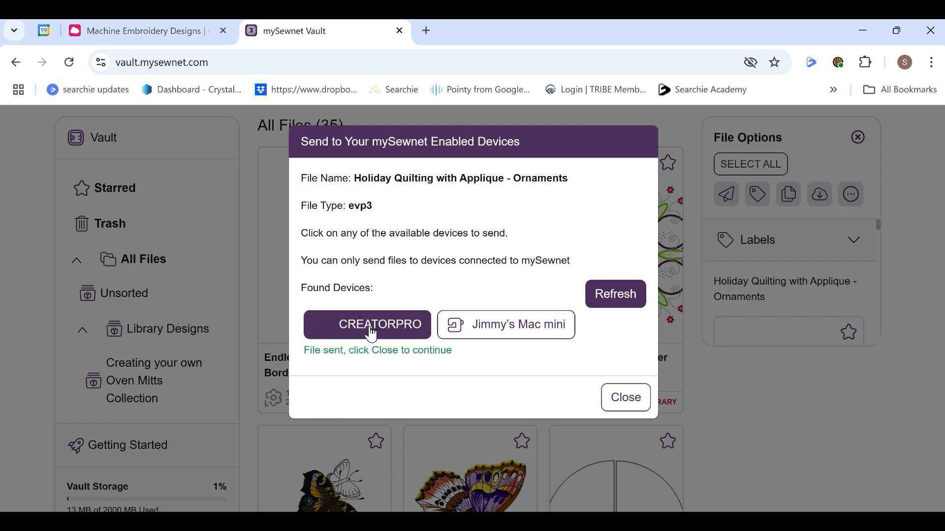
left_click(626, 398)
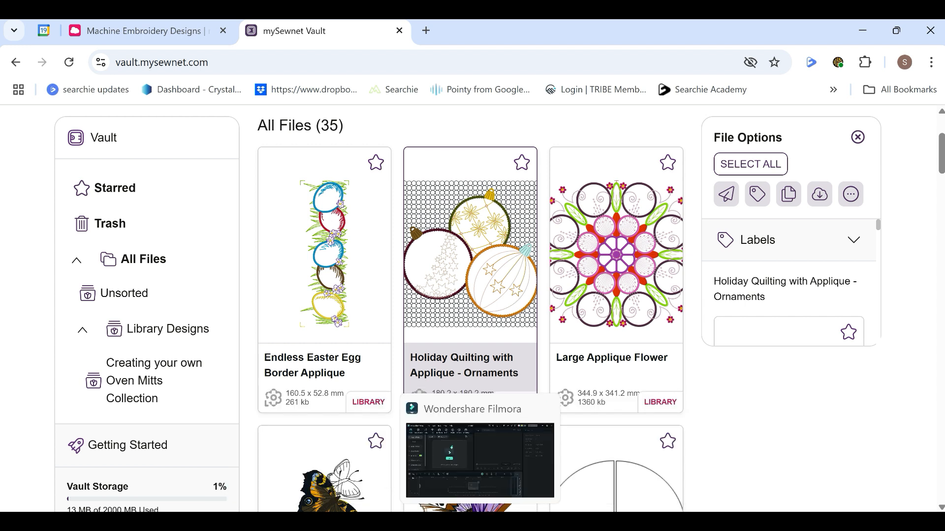
Return to mySewnet Embroidery, check whether appliqué export is available for the ornaments design, and open the design in Stitch Editor.
left_click(655, 439)
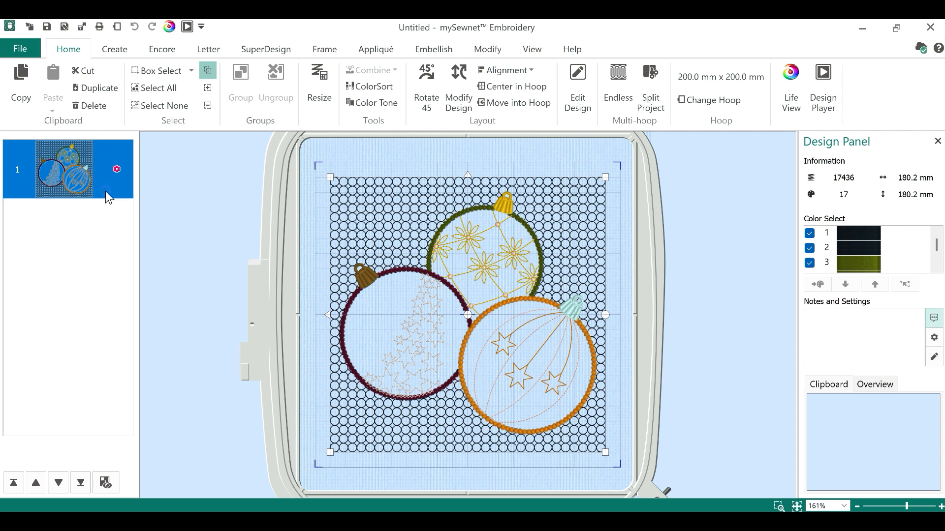
left_click(20, 48)
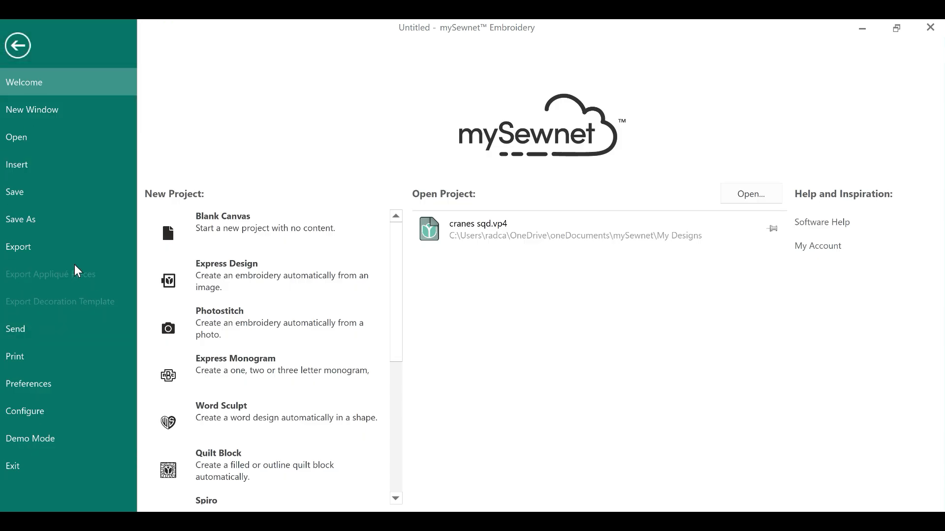
left_click(19, 46)
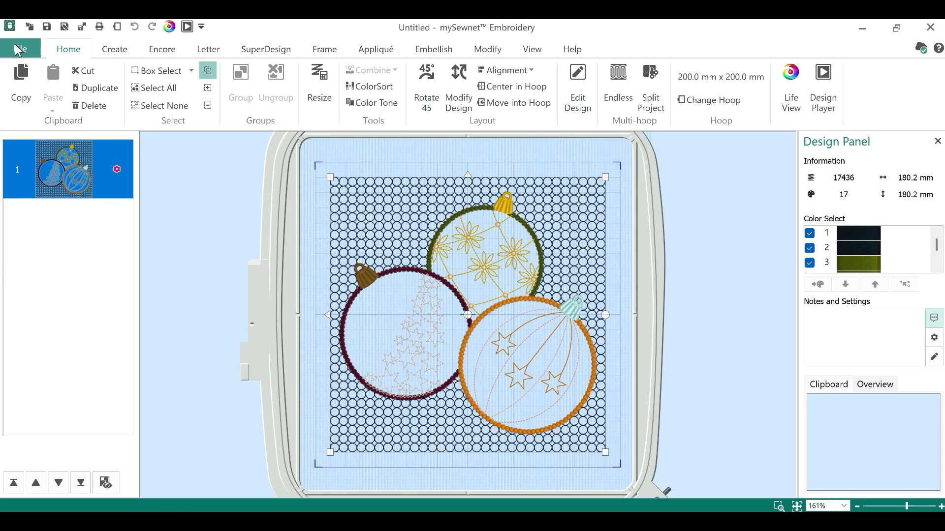
right_click(101, 164)
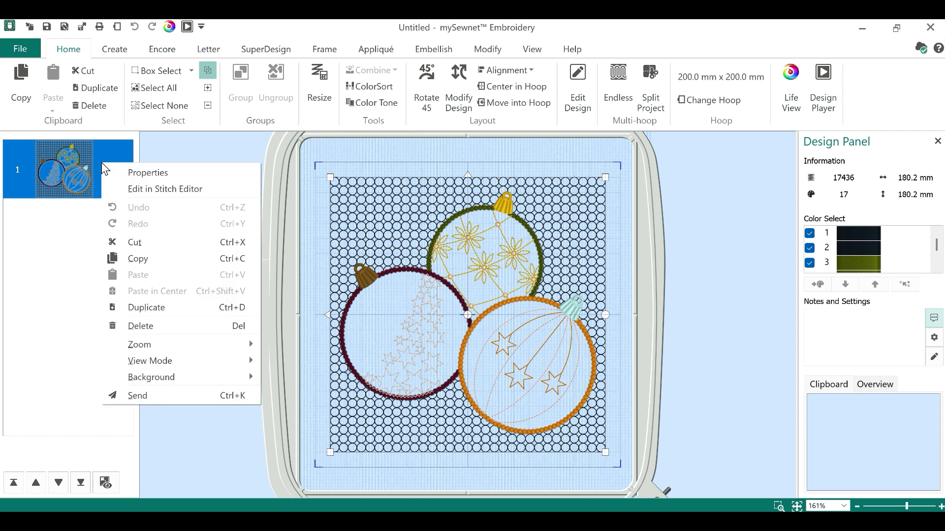
left_click(175, 191)
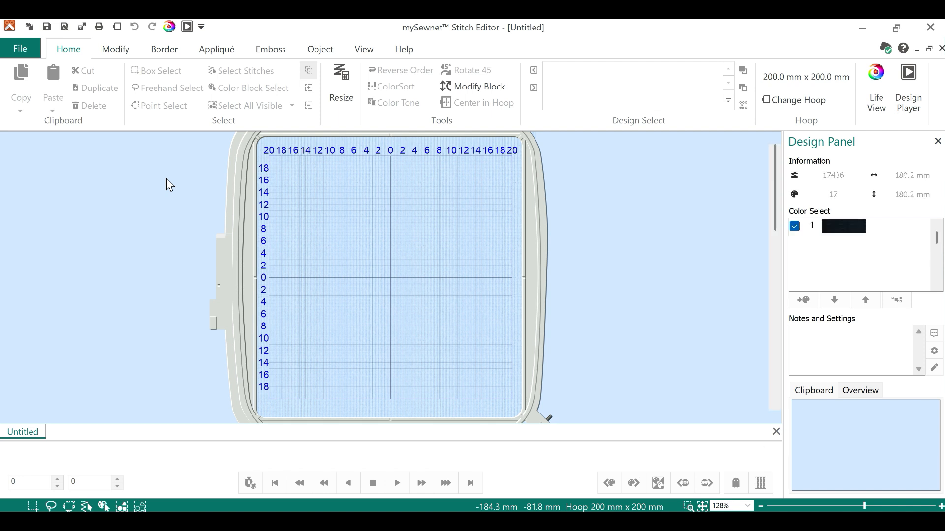
Generate appliqué pieces for the ornaments design with Express Appliqué, using the Cut-out type and a 1.0 mm piece margin.
left_click(209, 51)
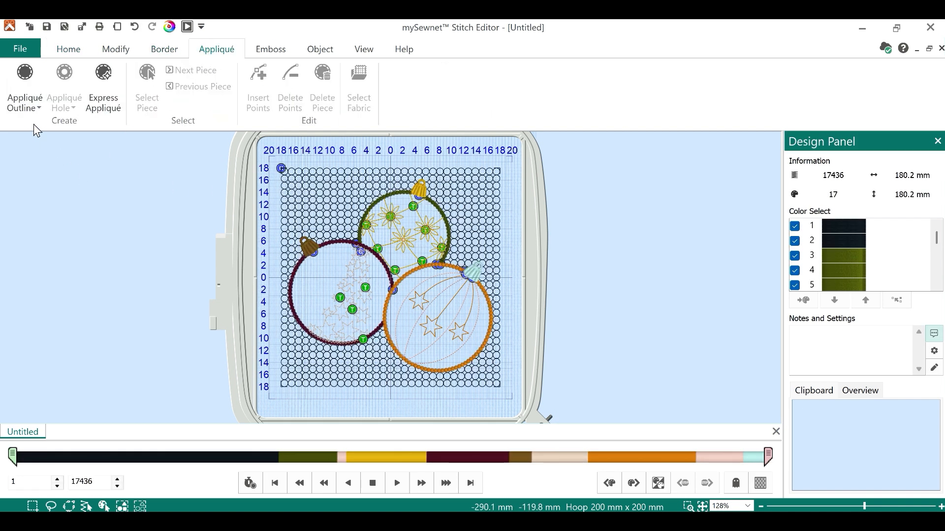
left_click(20, 104)
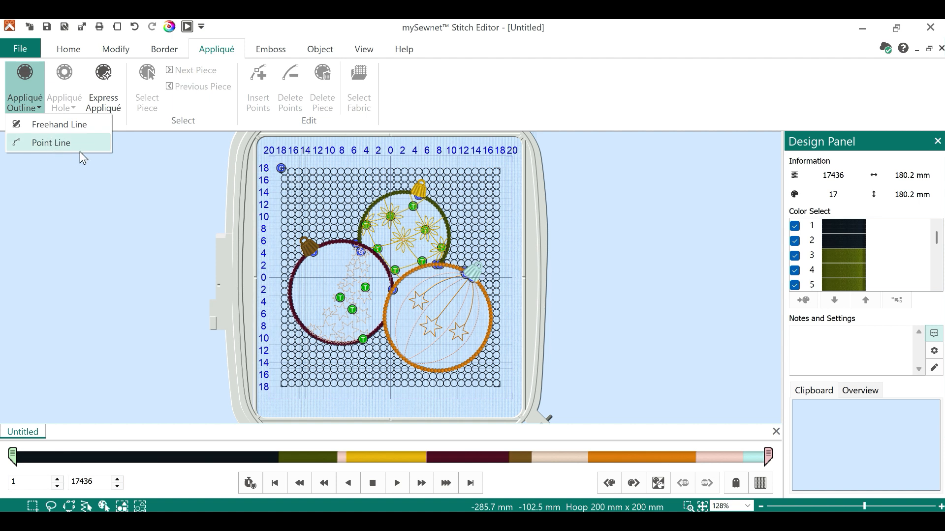
left_click(199, 177)
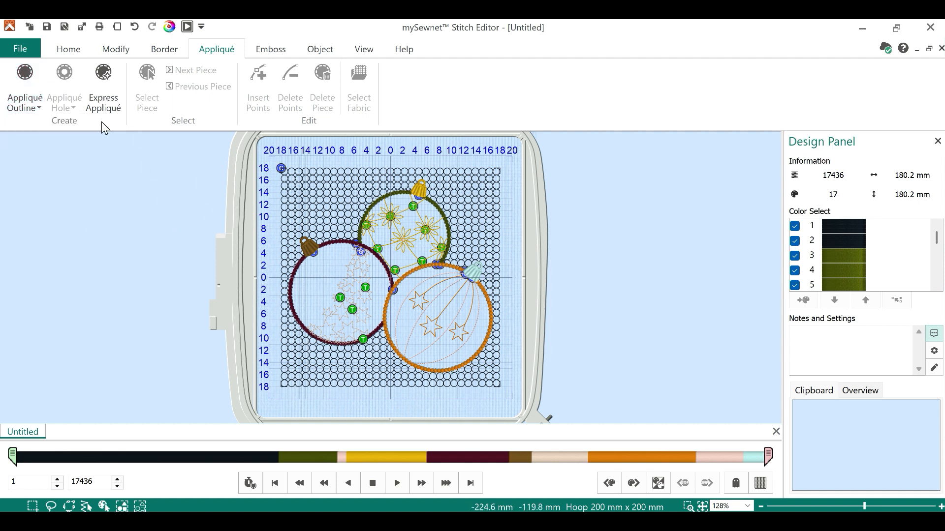
left_click(103, 96)
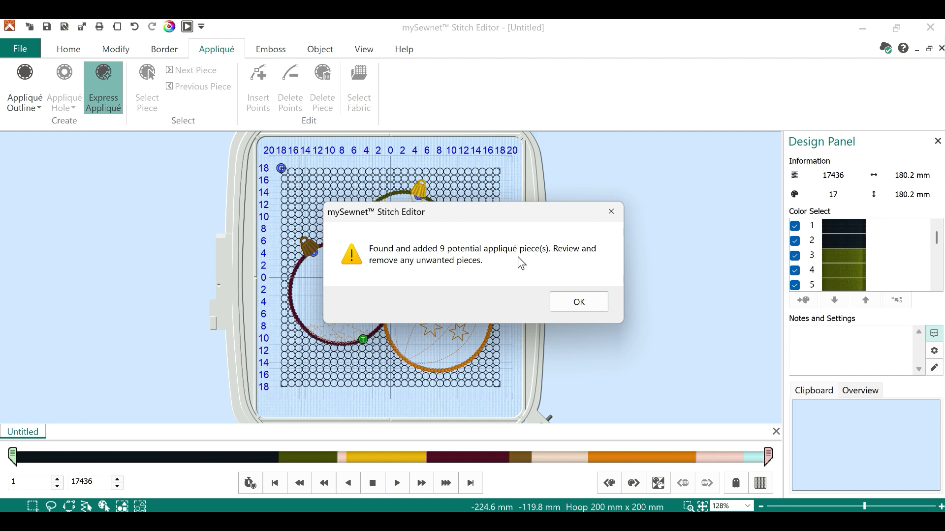
left_click(579, 303)
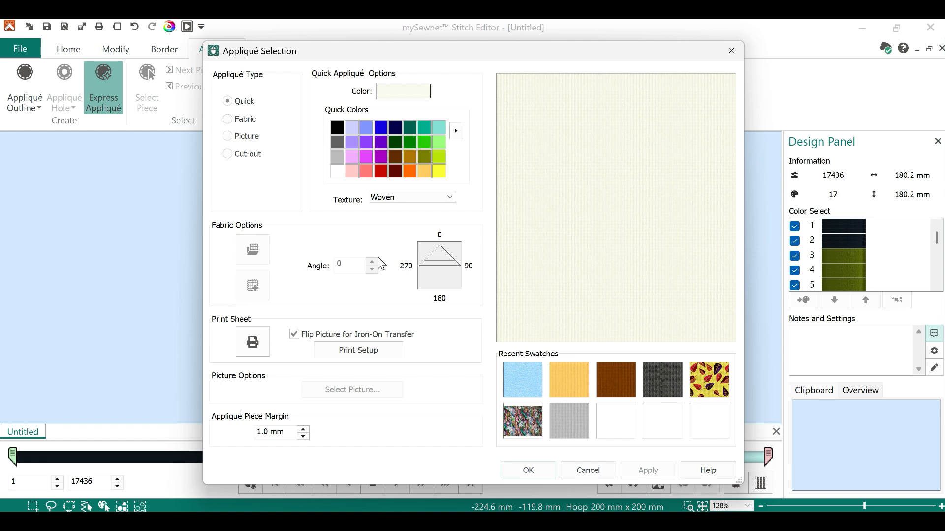
left_click(236, 156)
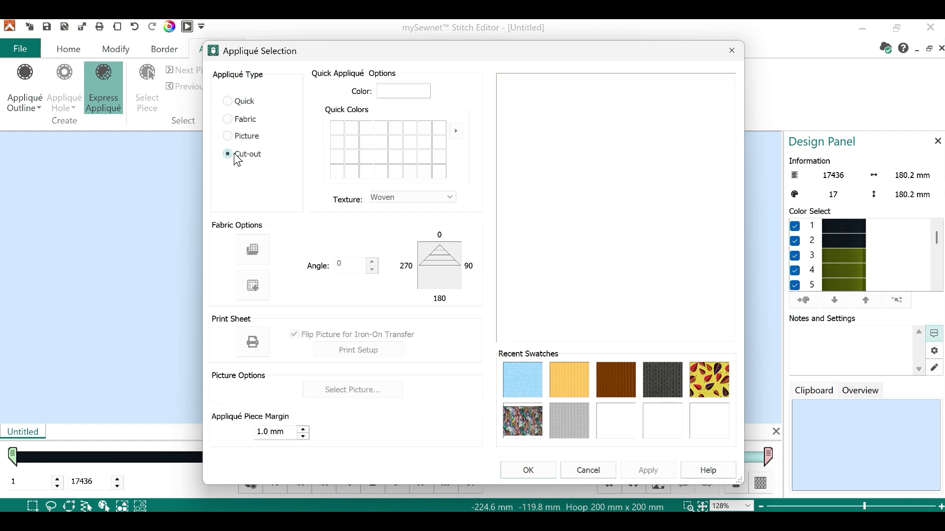
left_click(513, 472)
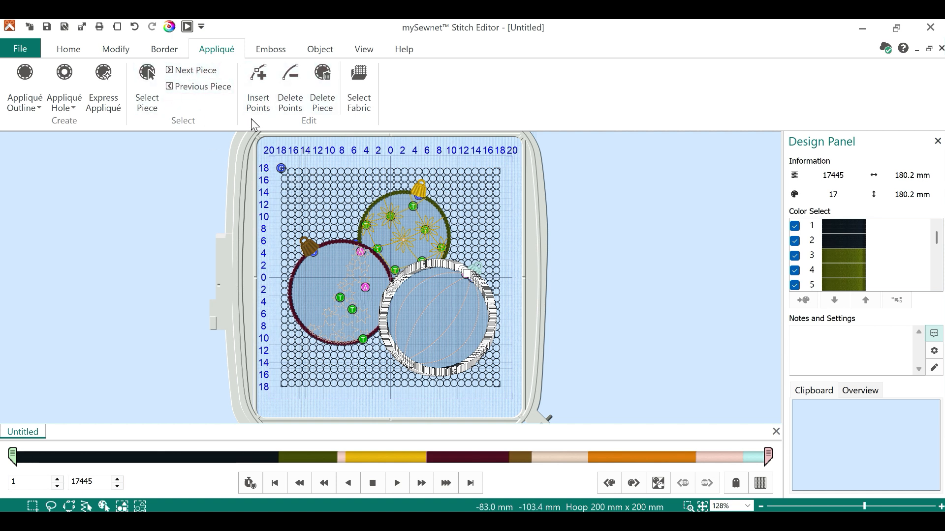
Step through the appliqué pieces to the maroon-bordered ornament and change its fabric to the brown woven Quick swatch.
left_click(182, 73)
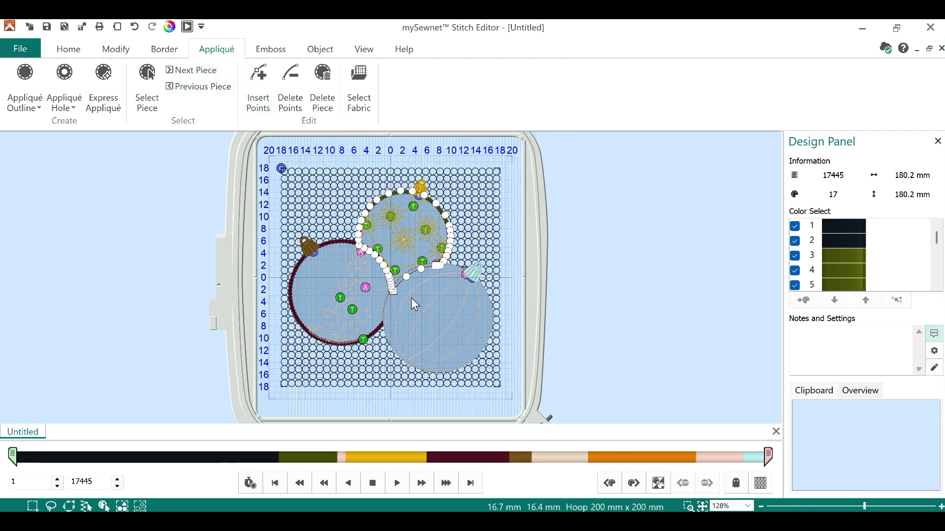
left_click(192, 70)
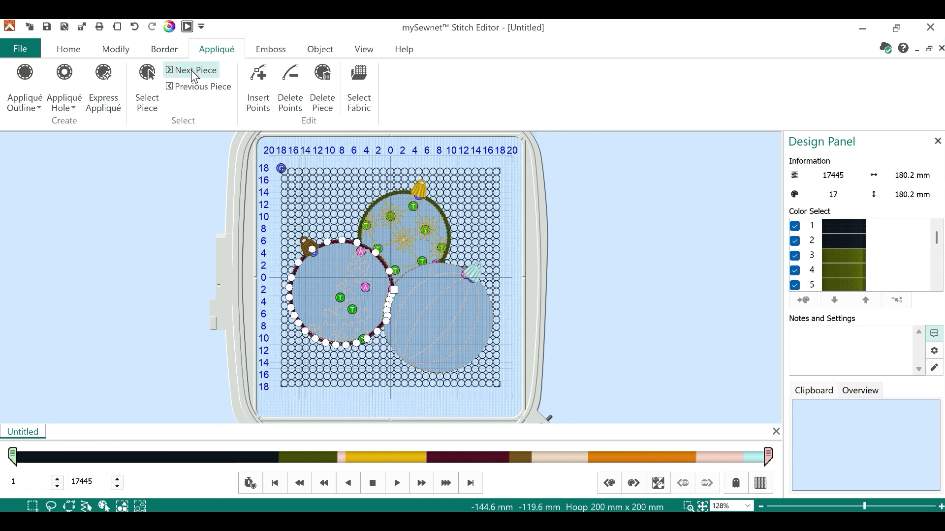
left_click(360, 89)
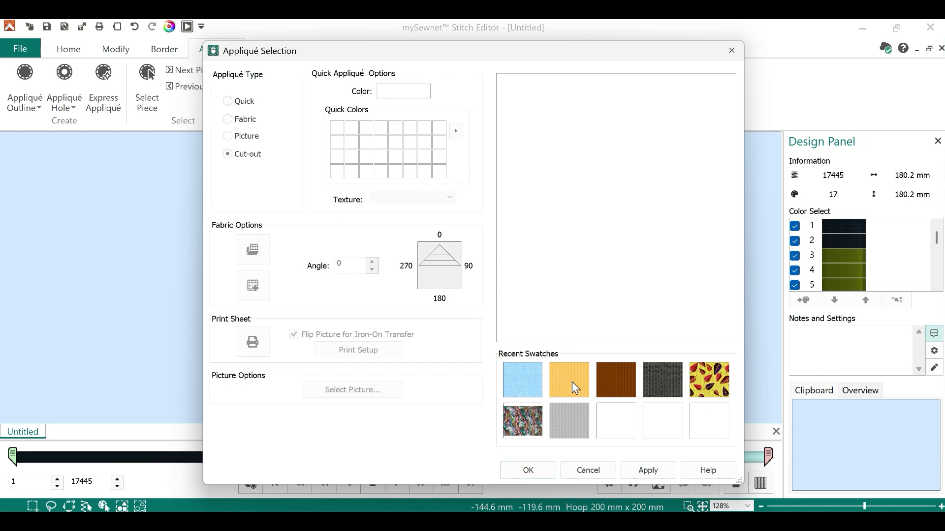
left_click(622, 384)
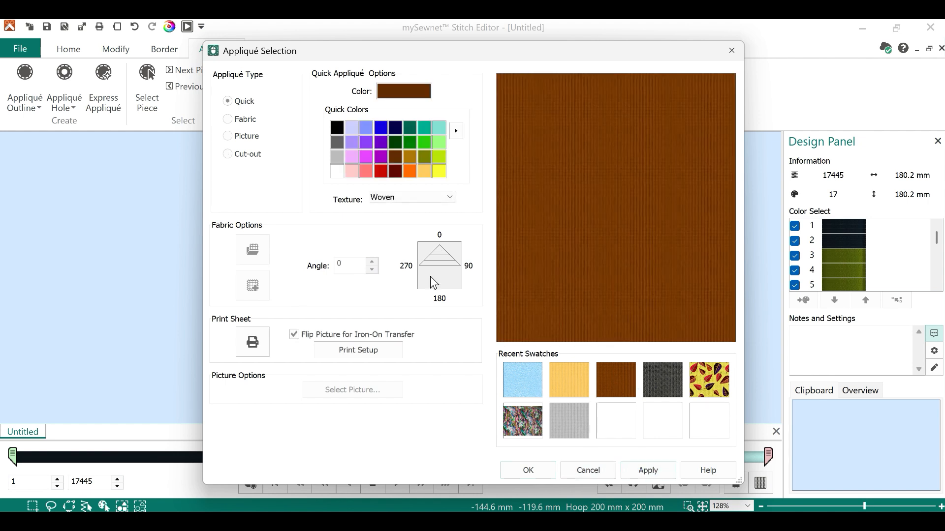
left_click(542, 476)
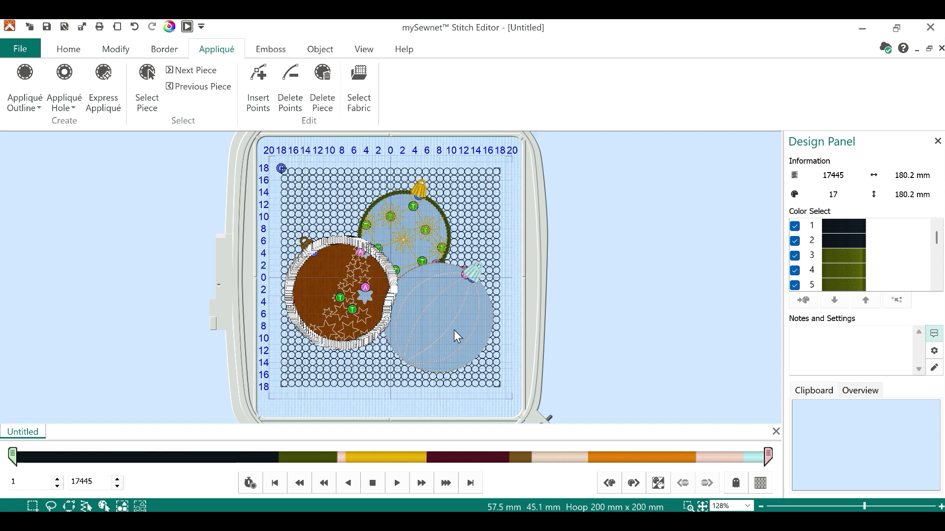
Step past the small star pieces to the orange-bordered ornament's first appliqué piece and assign it the yellow leaf-print fabric swatch.
left_click(169, 70)
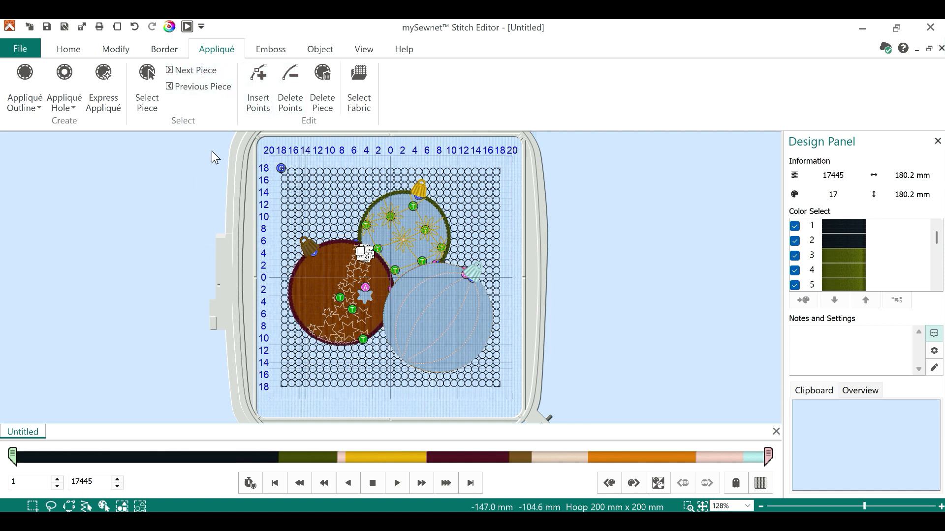
left_click(205, 72)
left_click(205, 73)
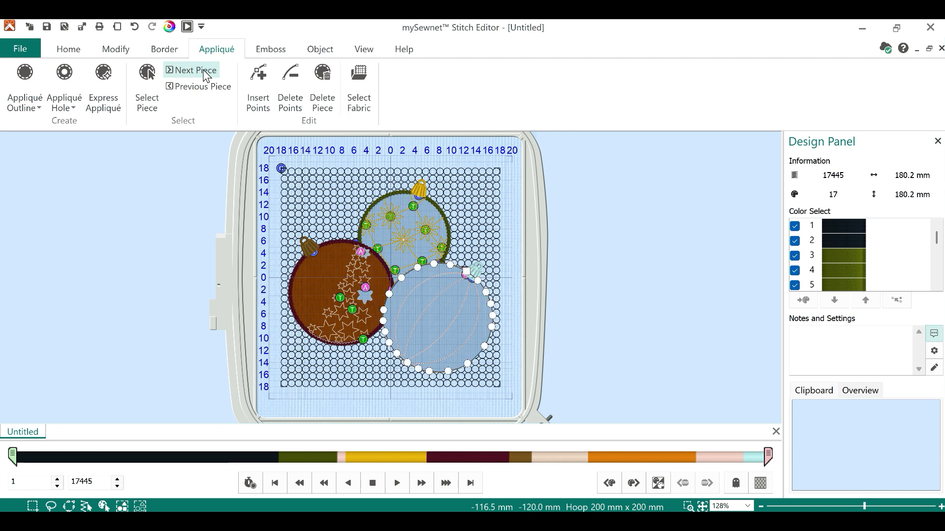
left_click(358, 77)
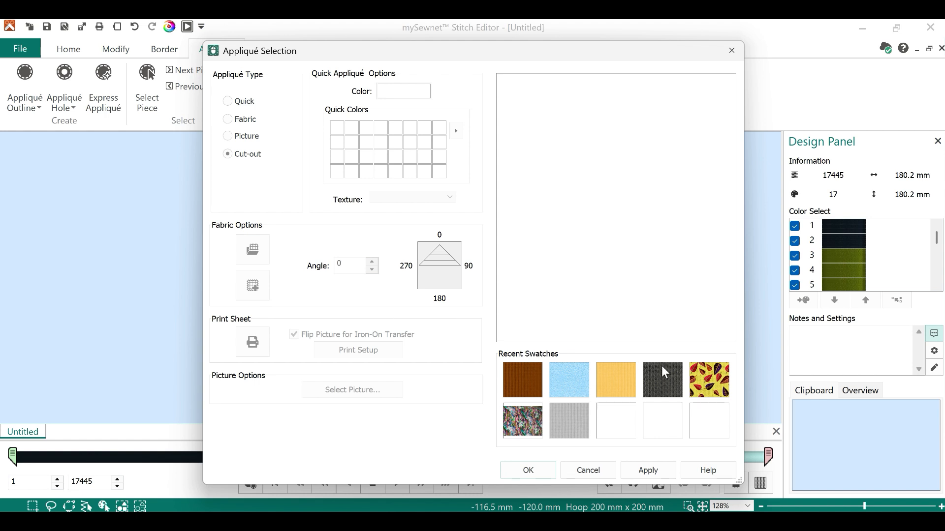
left_click(695, 386)
left_click(644, 472)
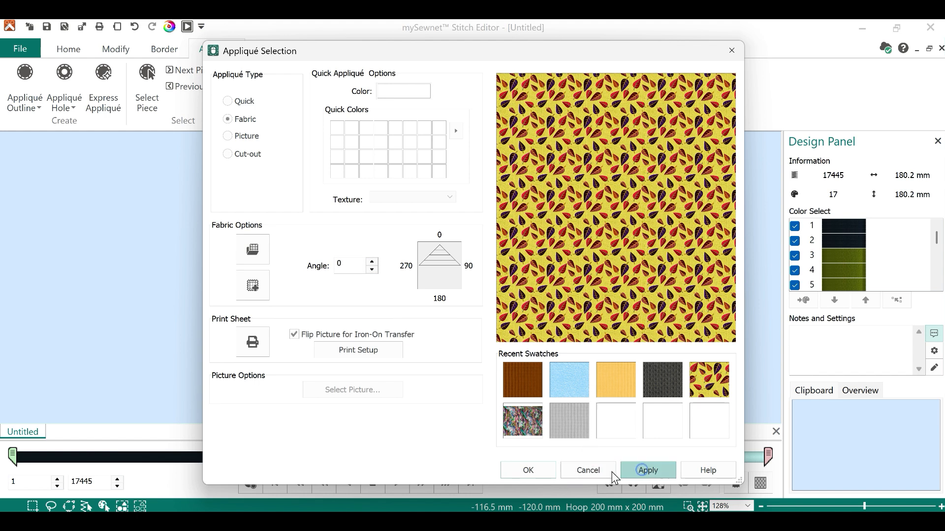
left_click(527, 473)
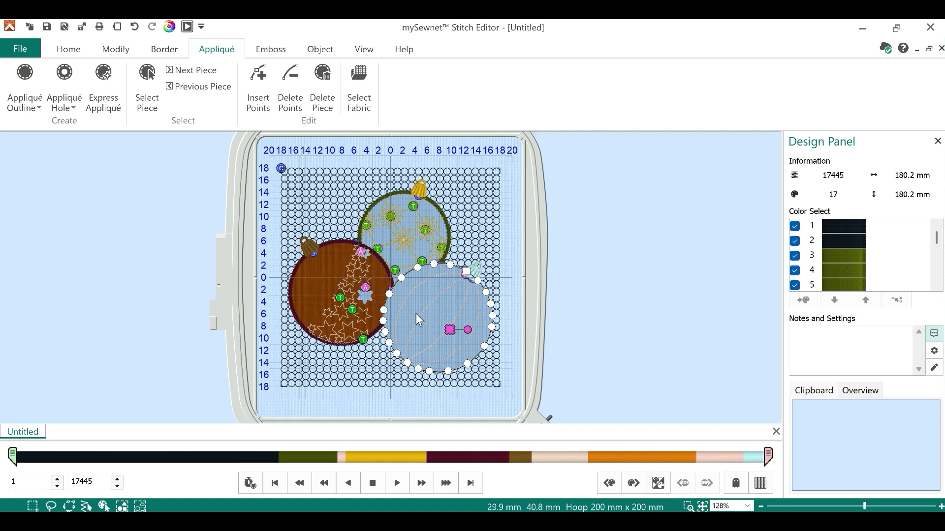
Select the following, dense-outlined appliqué piece of the orange-bordered ornament and assign it the brown woven Quick swatch.
left_click(190, 71)
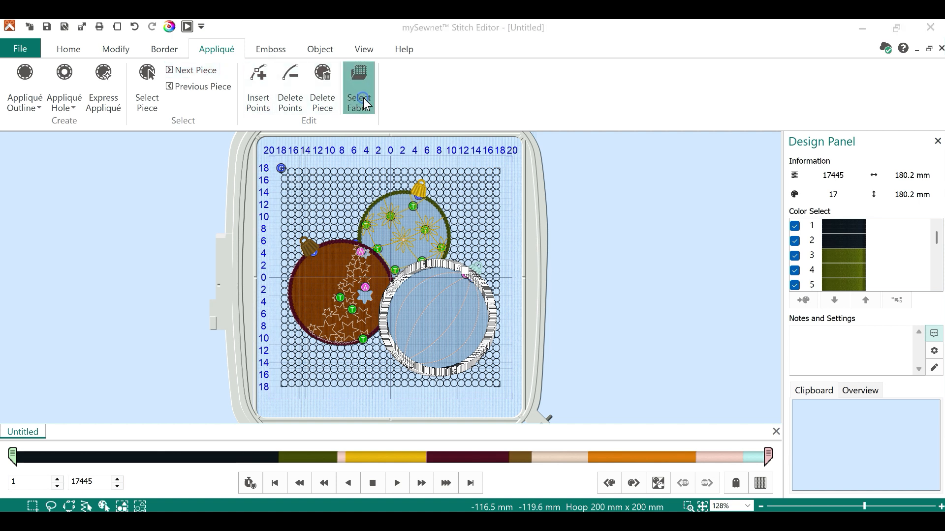
left_click(364, 98)
left_click(563, 386)
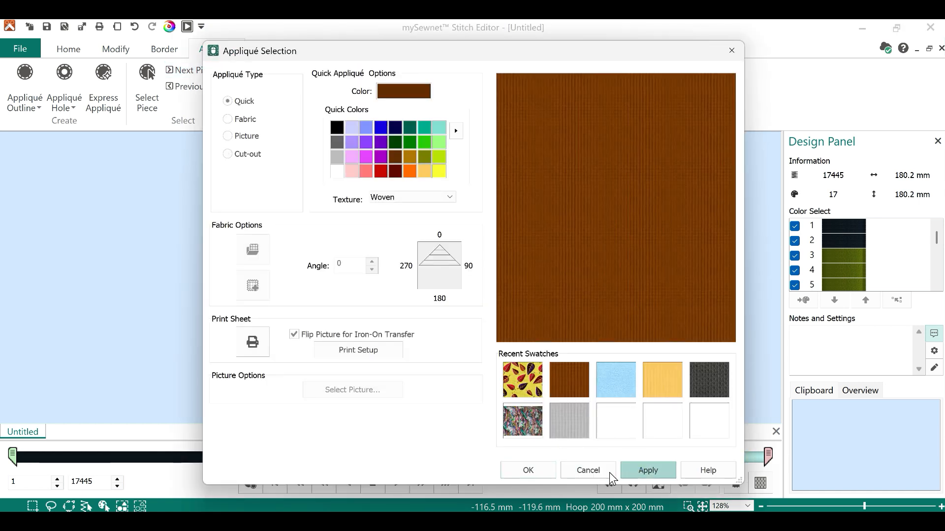
left_click(528, 471)
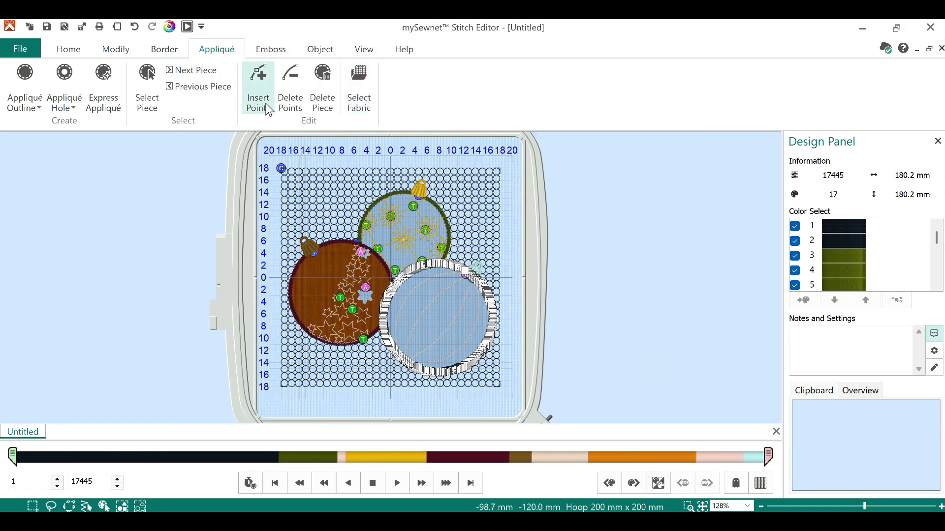
Advance to the next overlapping piece on the orange-bordered ornament and assign it the multicolored patterned fabric swatch.
left_click(206, 75)
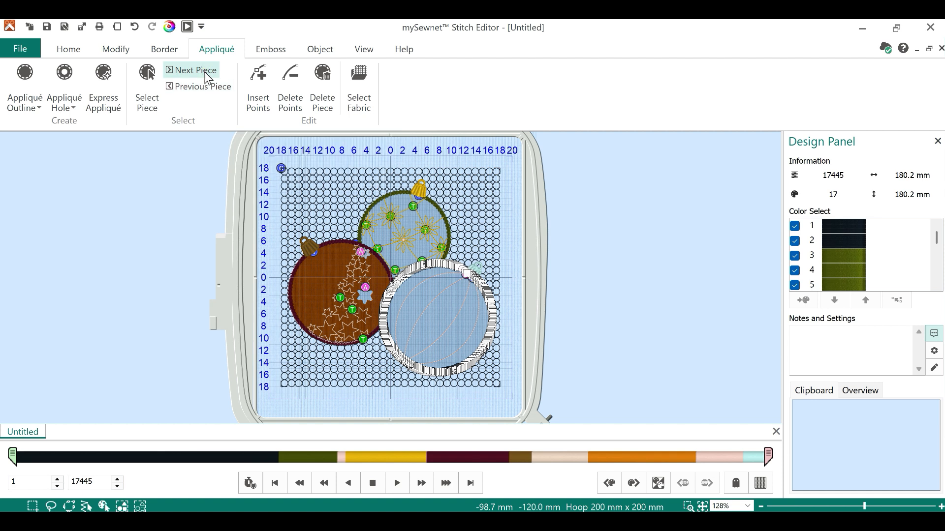
left_click(359, 93)
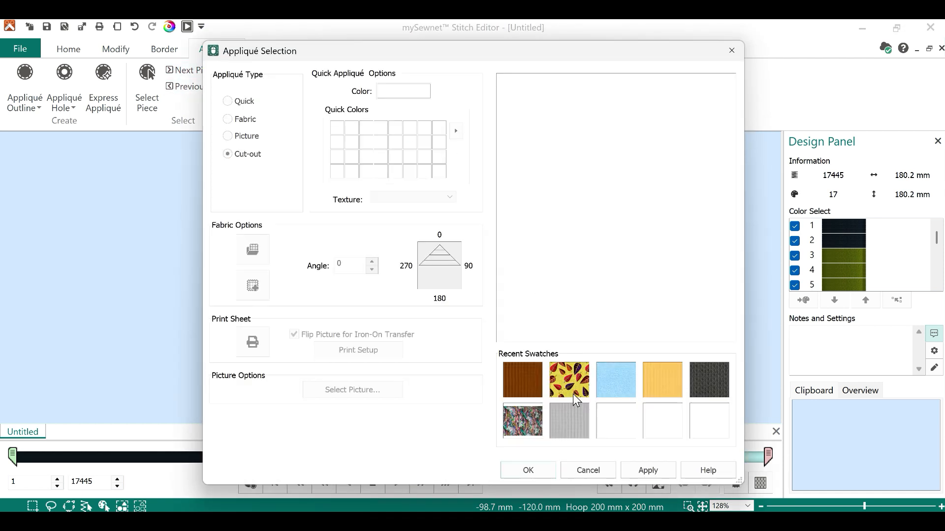
left_click(520, 437)
left_click(535, 471)
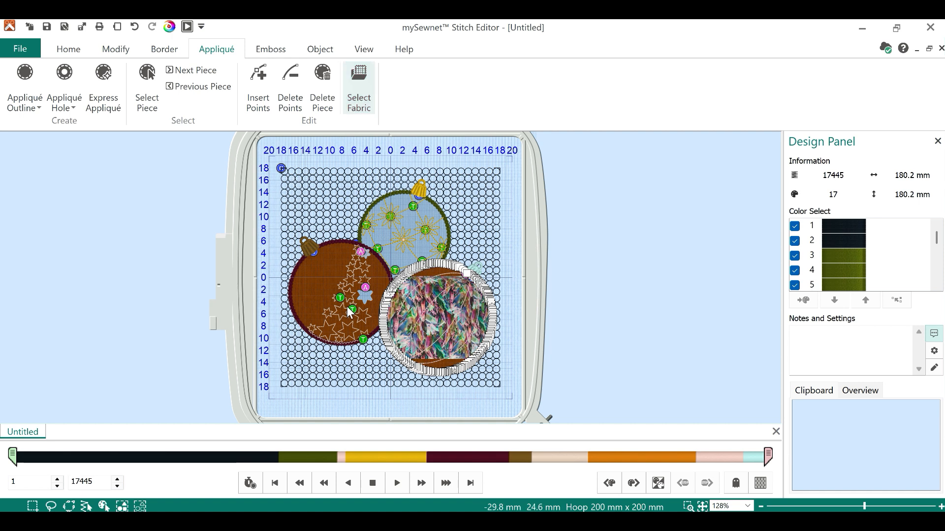
Move on to the green-bordered ornament's appliqué piece and assign it the light blue fabric swatch.
left_click(189, 69)
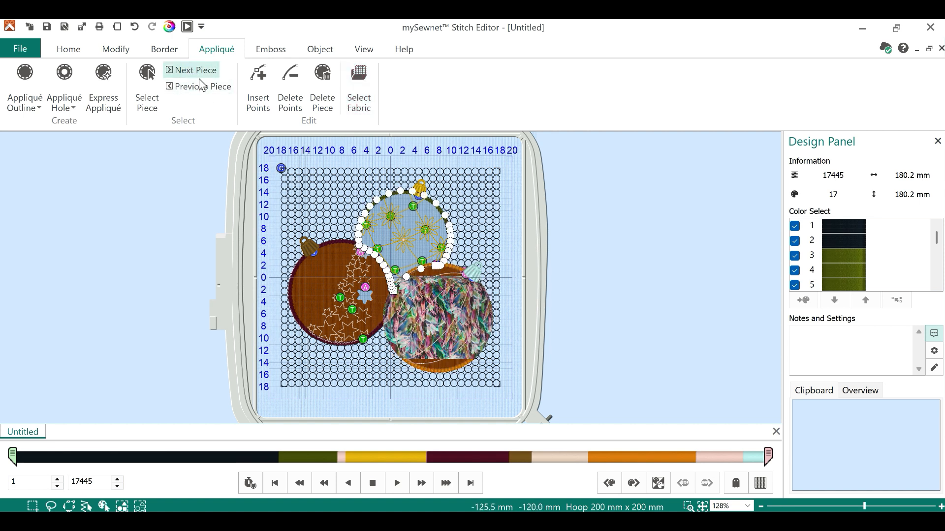
left_click(363, 97)
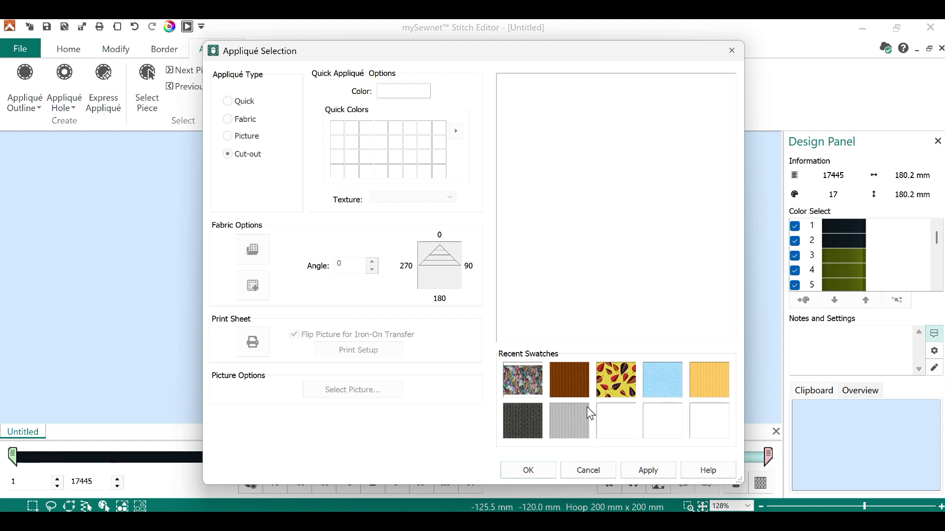
left_click(664, 386)
left_click(537, 470)
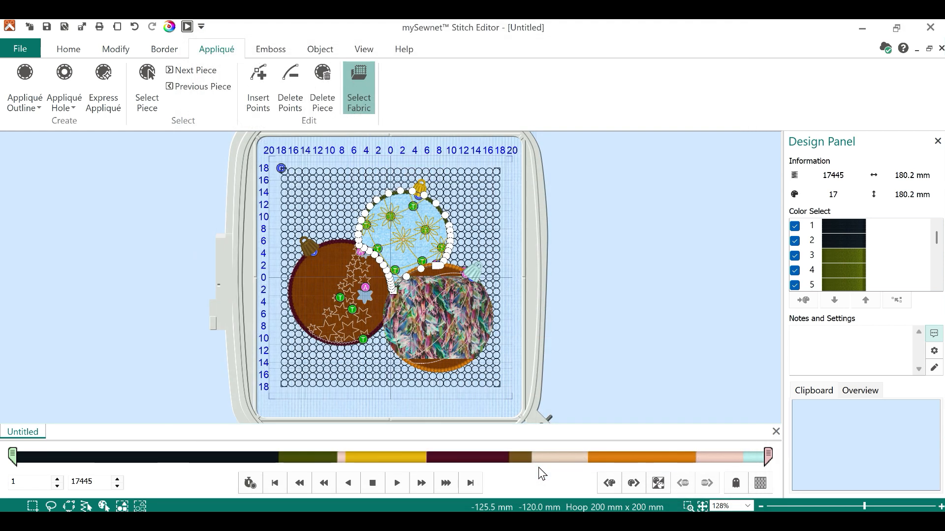
Select the maroon-bordered ornament's first appliqué piece and assign it the dark gray knit fabric swatch.
left_click(198, 65)
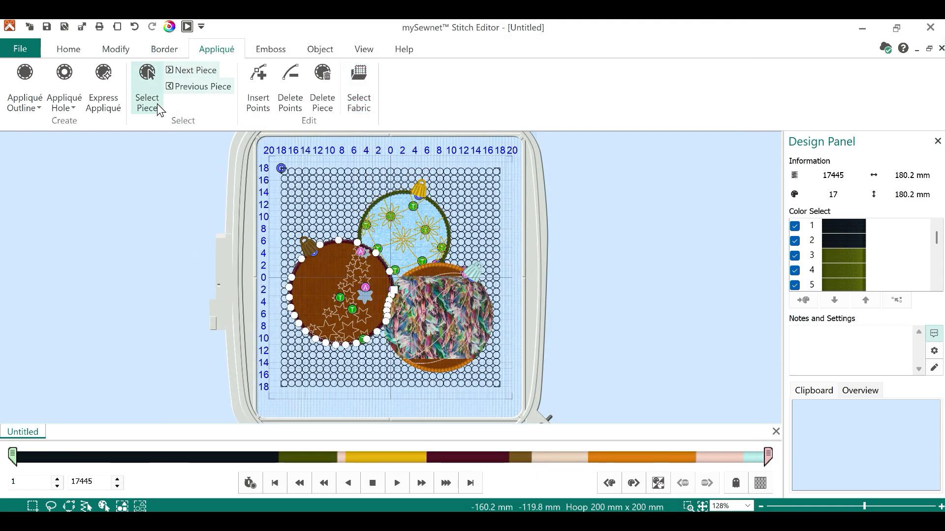
left_click(359, 93)
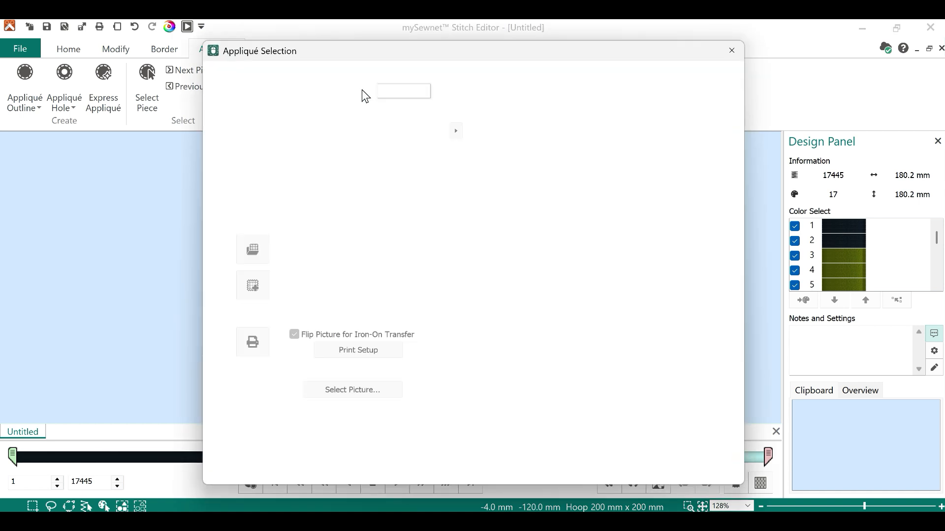
left_click(524, 422)
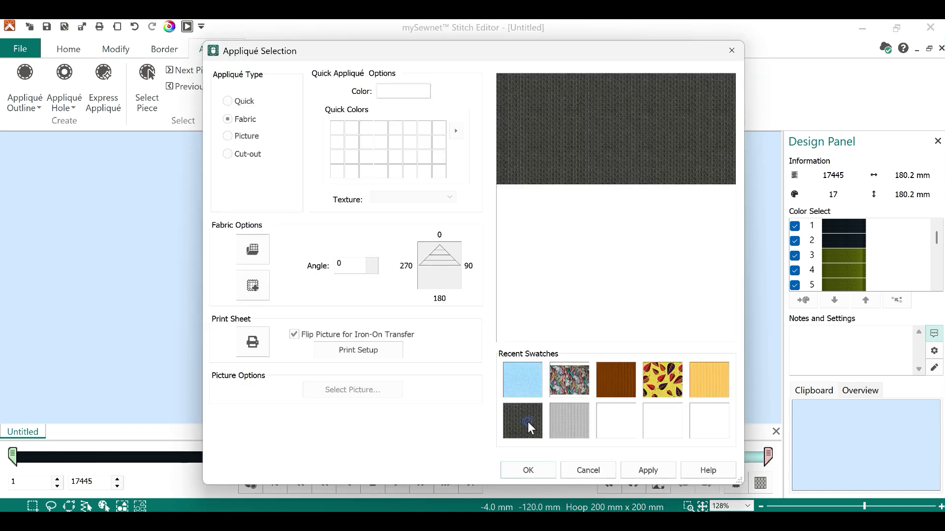
left_click(536, 473)
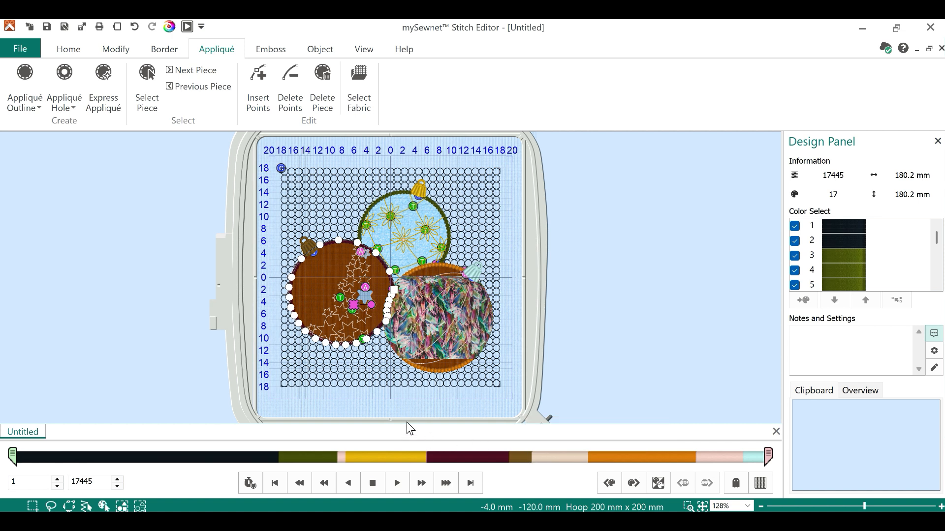
Step to the maroon-bordered ornament's brown woven piece and change its Quick color to orange, keeping the Woven texture.
left_click(191, 72)
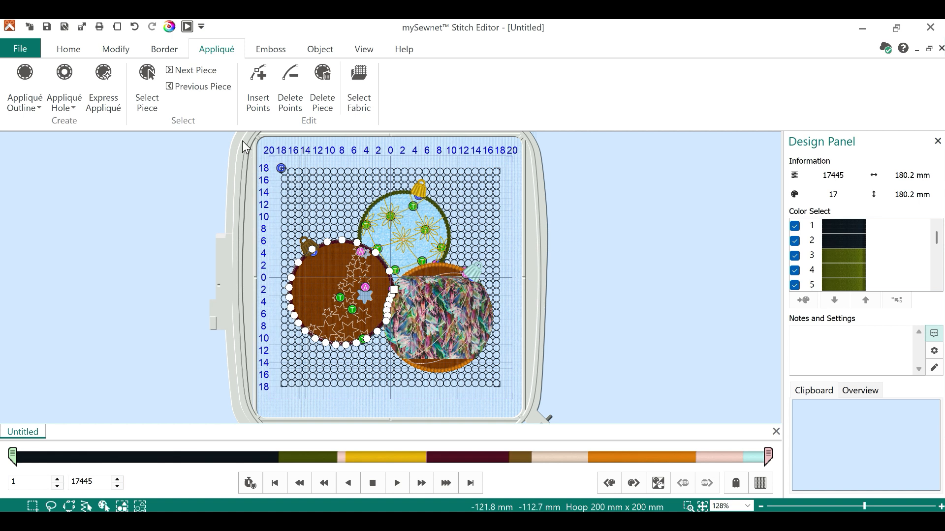
left_click(197, 70)
left_click(363, 83)
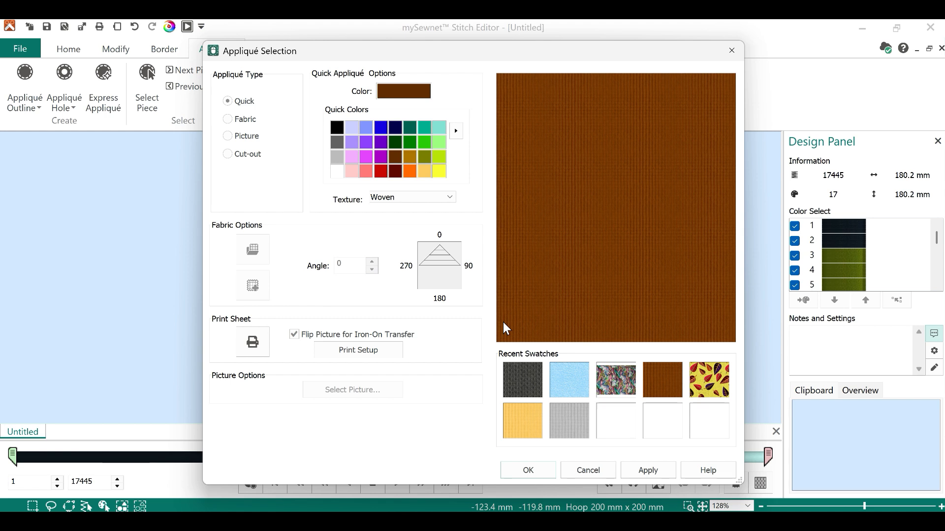
left_click(410, 172)
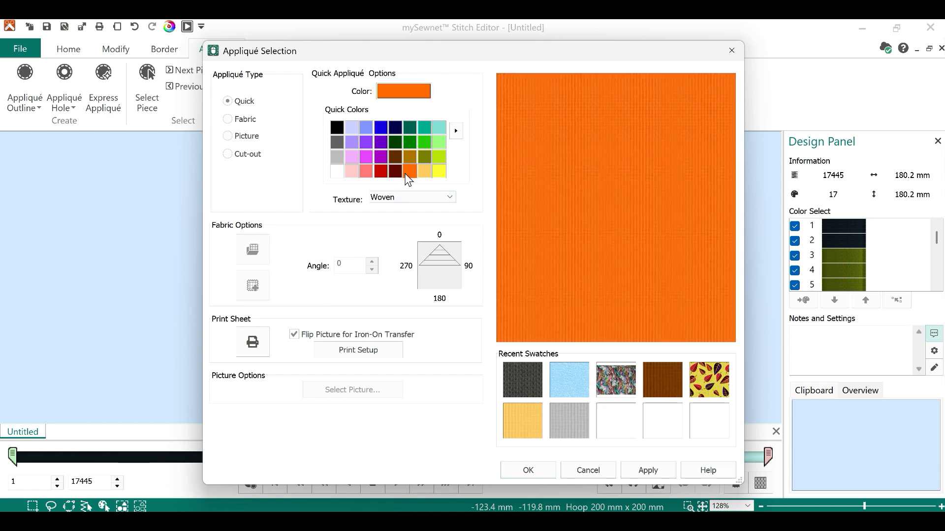
left_click(527, 471)
Step through the appliqué pieces of all three ornaments to examine which ones overlap.
left_click(185, 69)
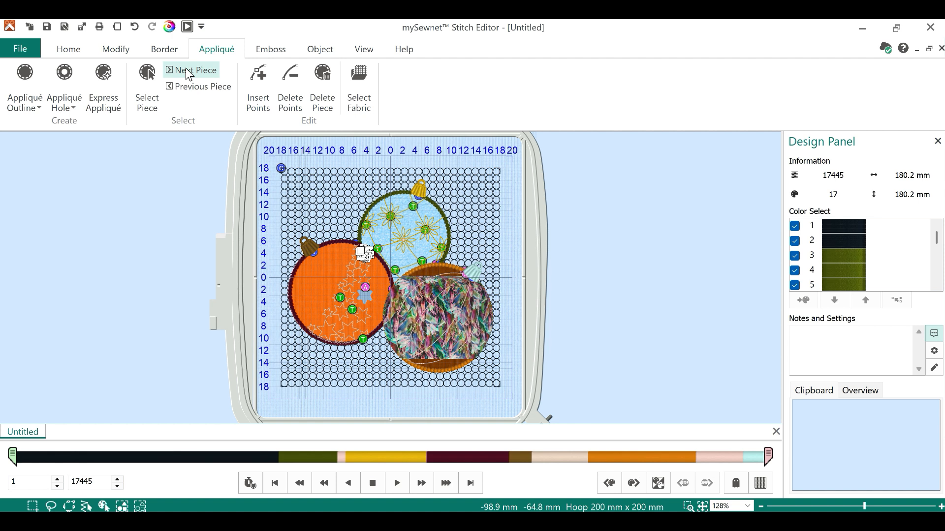
left_click(211, 72)
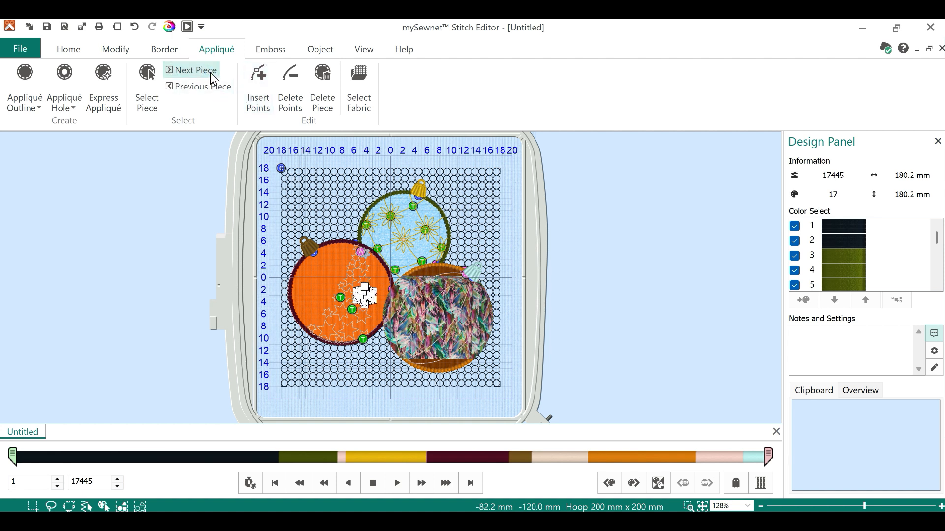
left_click(207, 72)
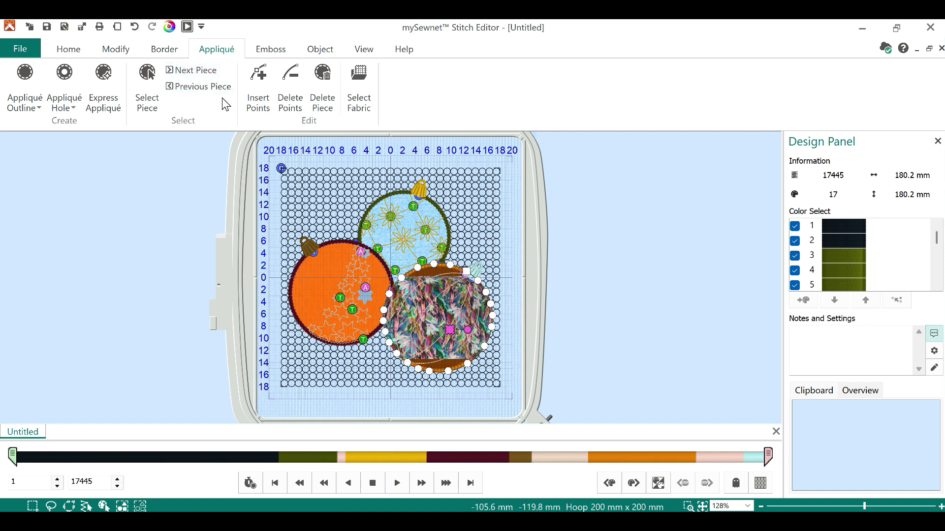
left_click(184, 70)
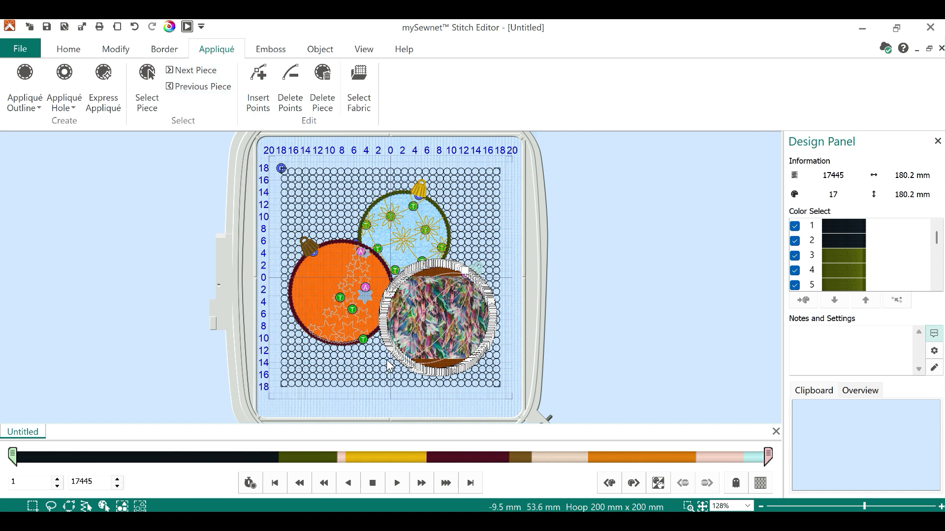
left_click(193, 70)
left_click(188, 70)
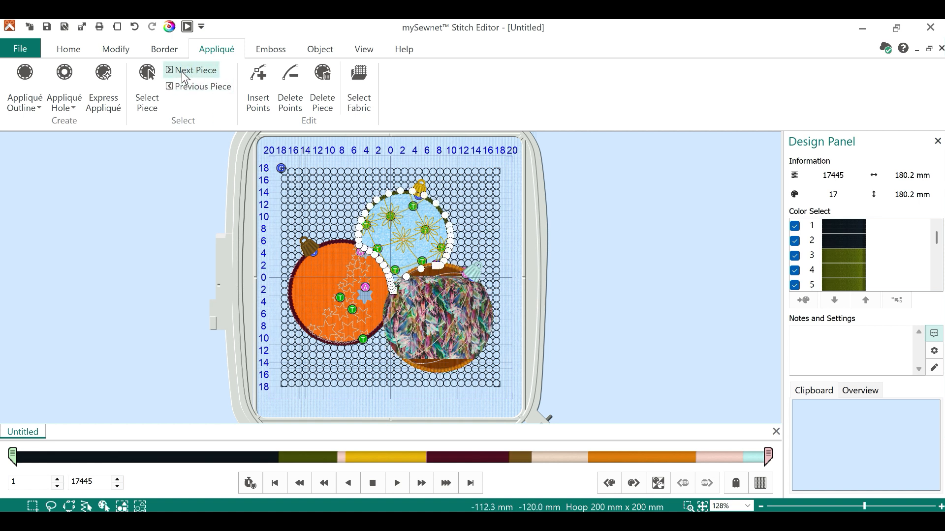
left_click(182, 72)
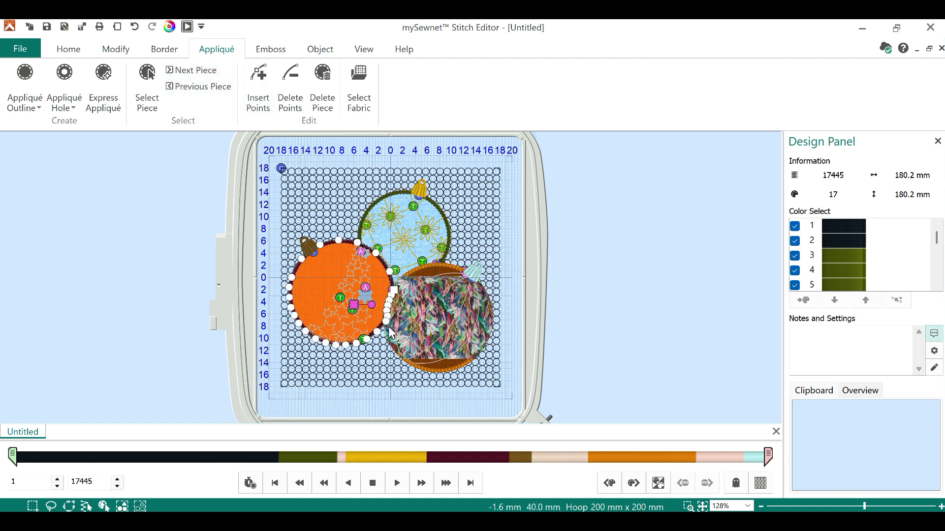
left_click(187, 76)
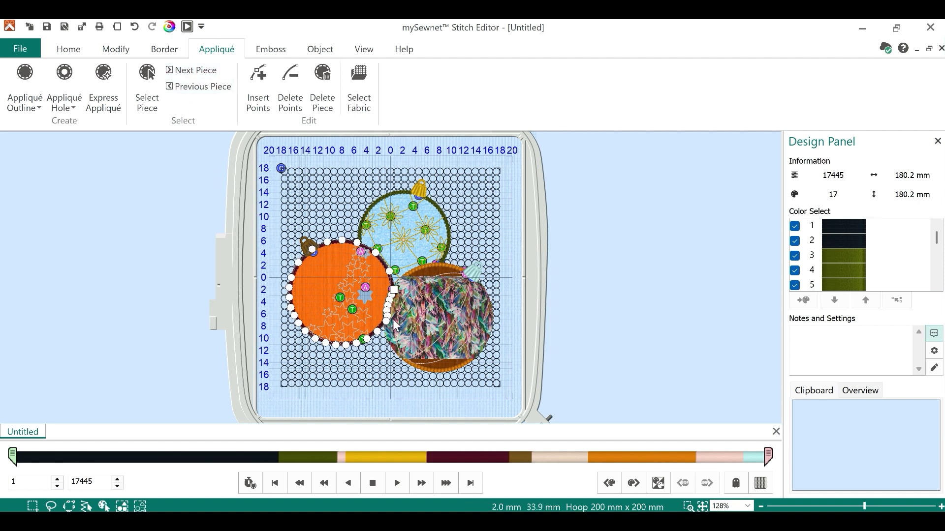
Delete the maroon-bordered ornament's orange appliqué piece and the green-bordered ornament's light blue piece.
left_click(194, 74)
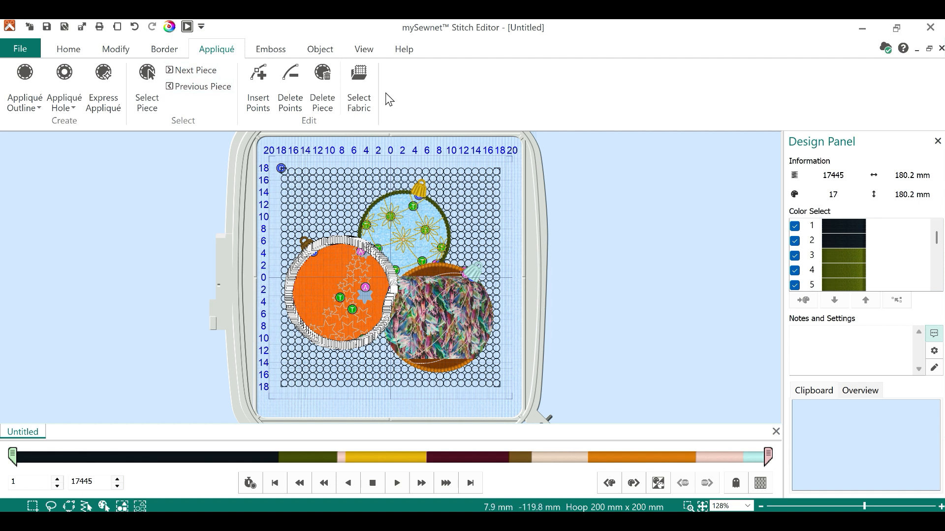
left_click(323, 75)
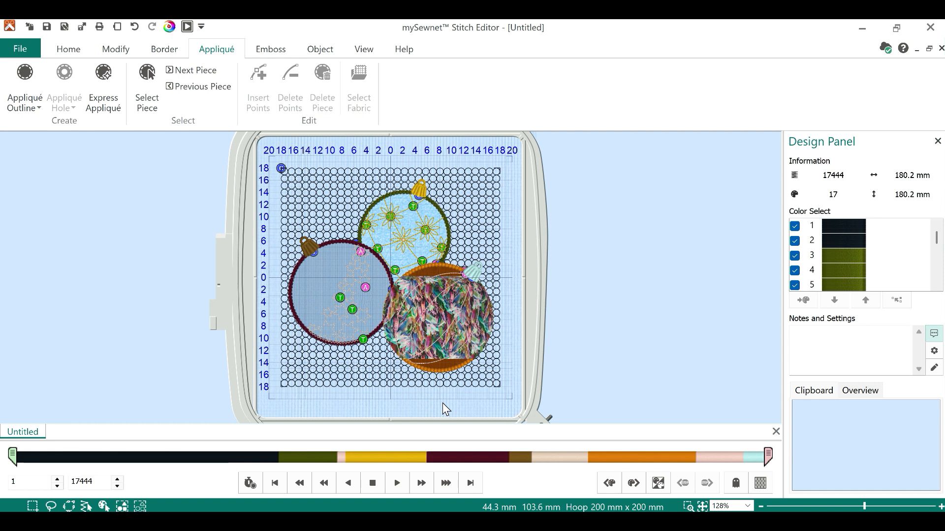
left_click(197, 70)
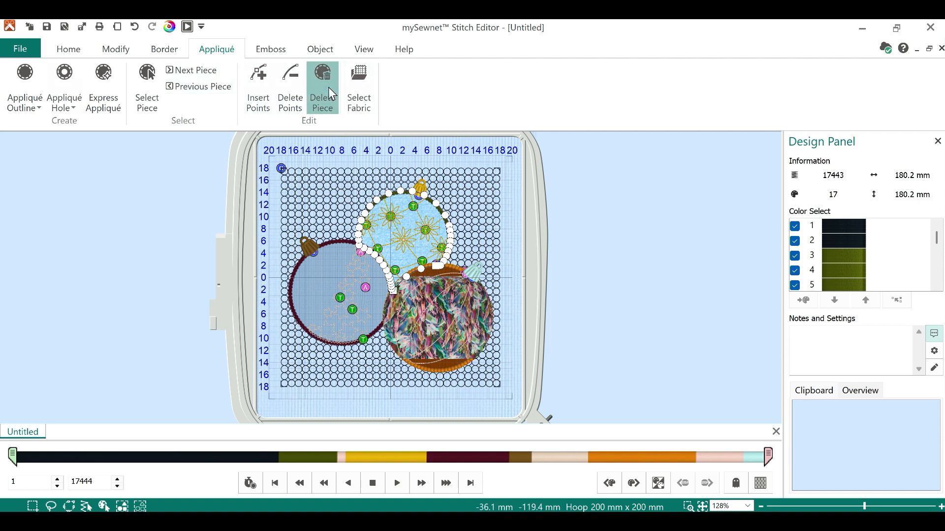
Delete the maroon-bordered ornament's overlapping cut-out piece and select its dark gray fabric piece.
left_click(182, 70)
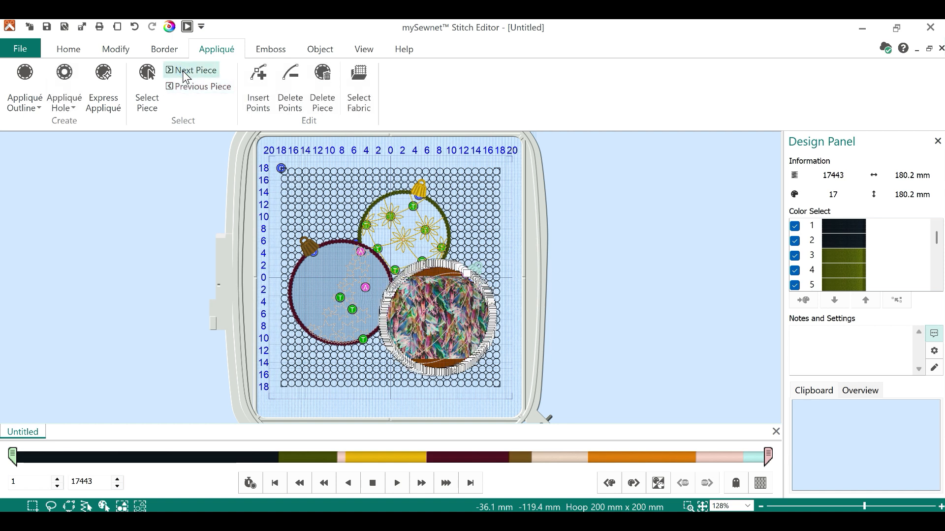
left_click(182, 71)
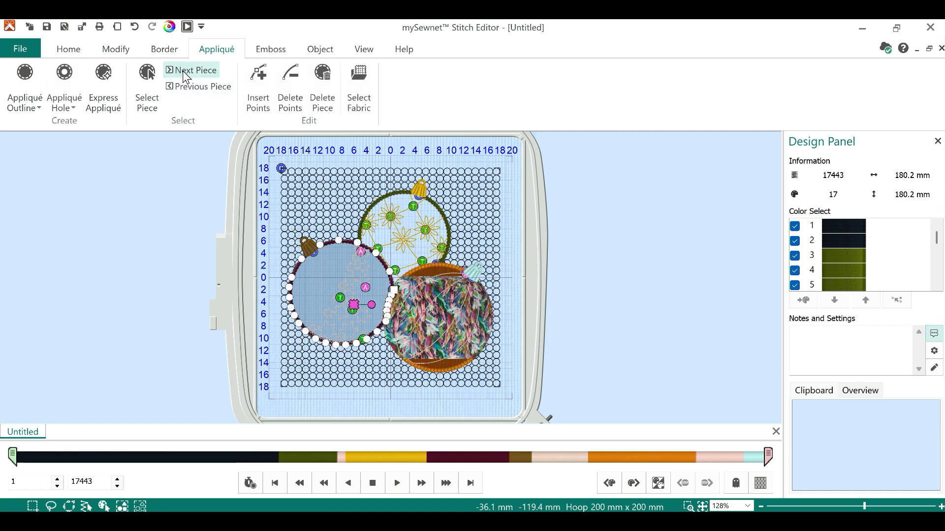
left_click(182, 71)
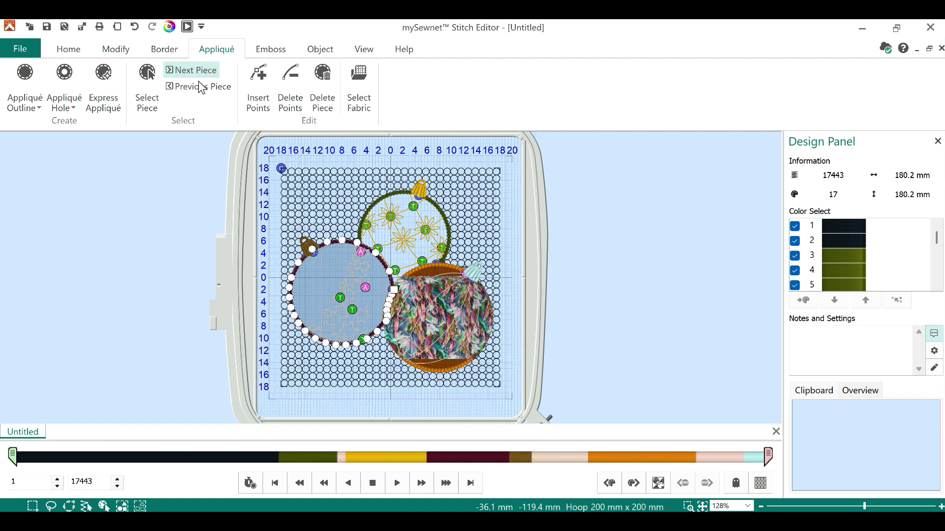
left_click(327, 90)
left_click(177, 70)
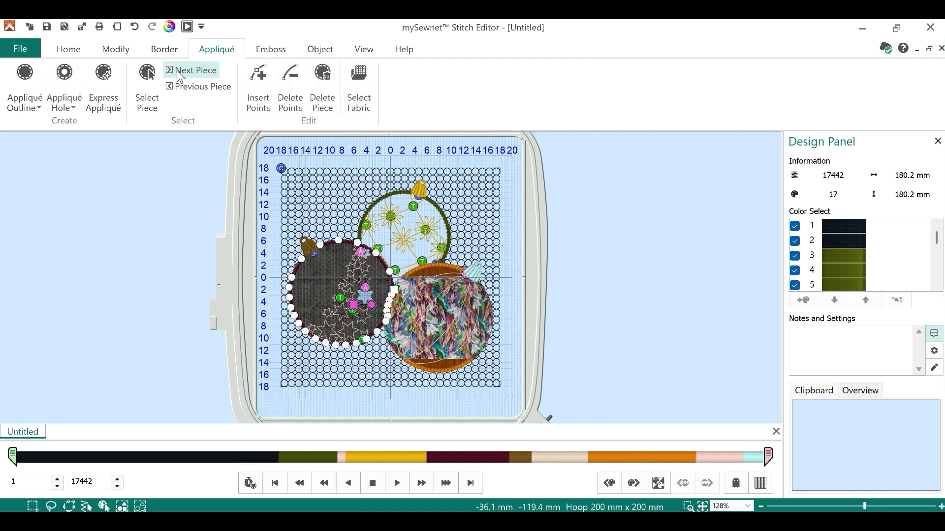
Delete the two small star appliqué pieces inside the maroon-bordered ornament, one near its upper edge and one near its center.
left_click(176, 70)
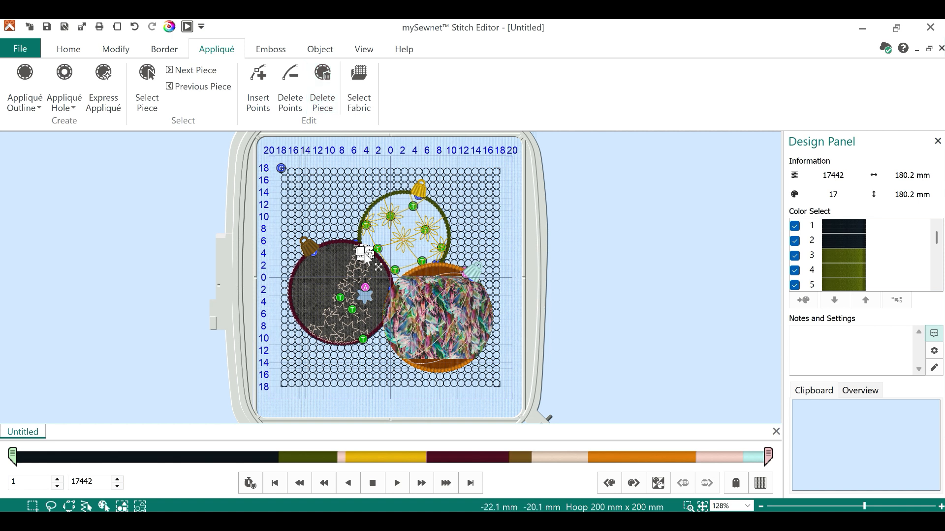
left_click(321, 89)
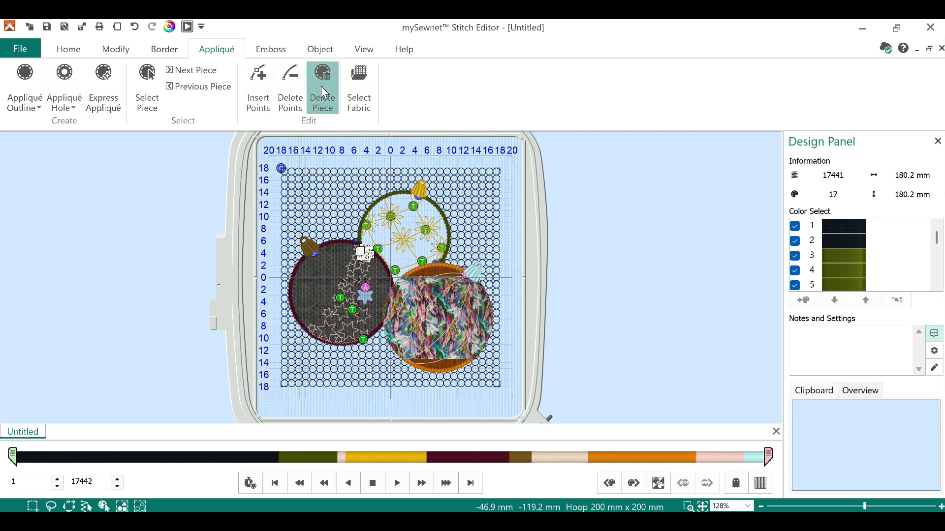
left_click(197, 71)
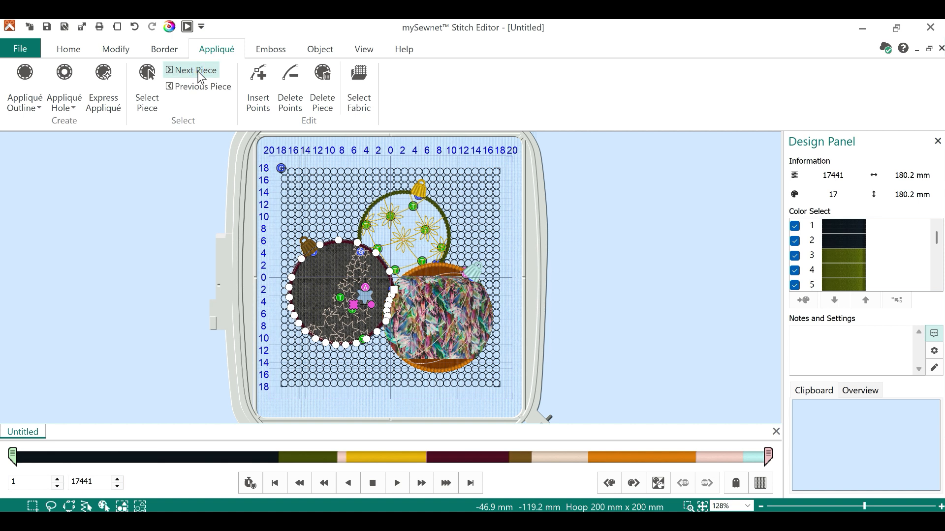
left_click(197, 71)
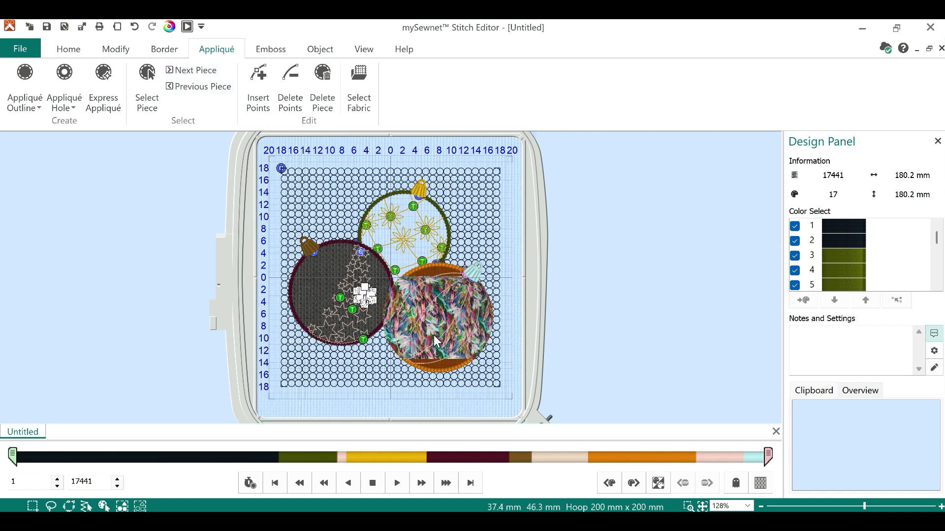
left_click(320, 71)
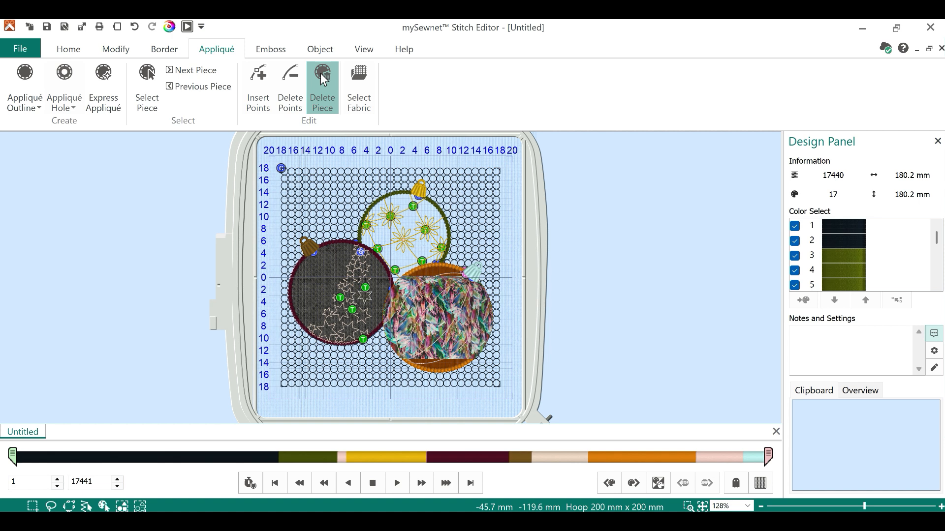
Delete the orange-bordered ornament's brown appliqué piece and the multicolored fabric piece overlapping its leaf print.
left_click(197, 71)
left_click(200, 74)
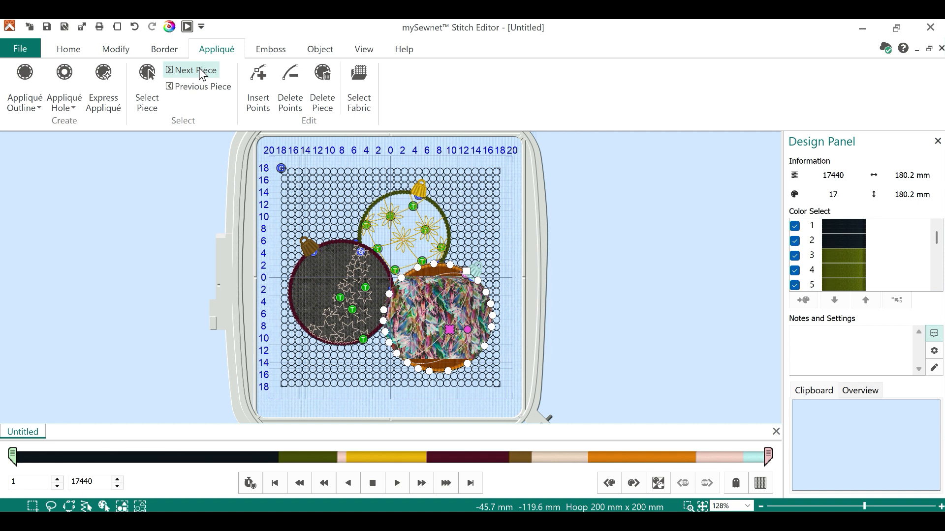
left_click(201, 73)
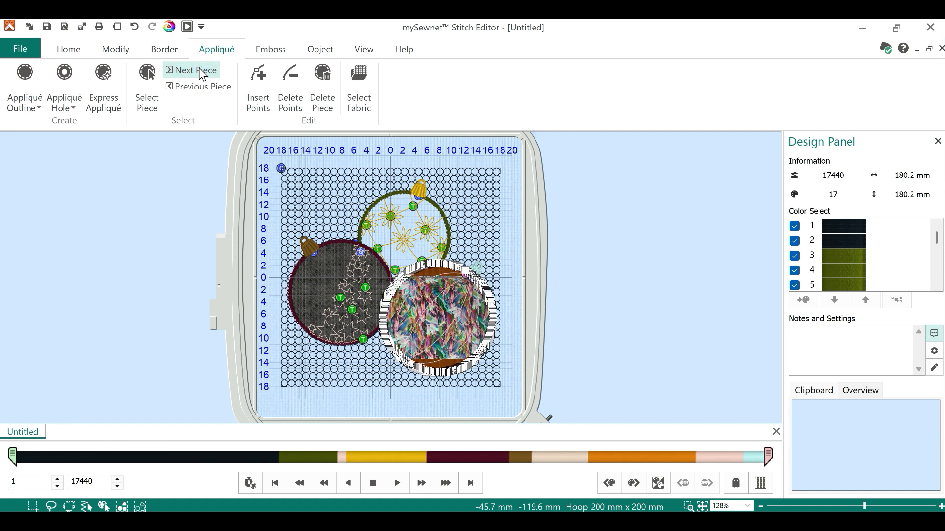
left_click(318, 76)
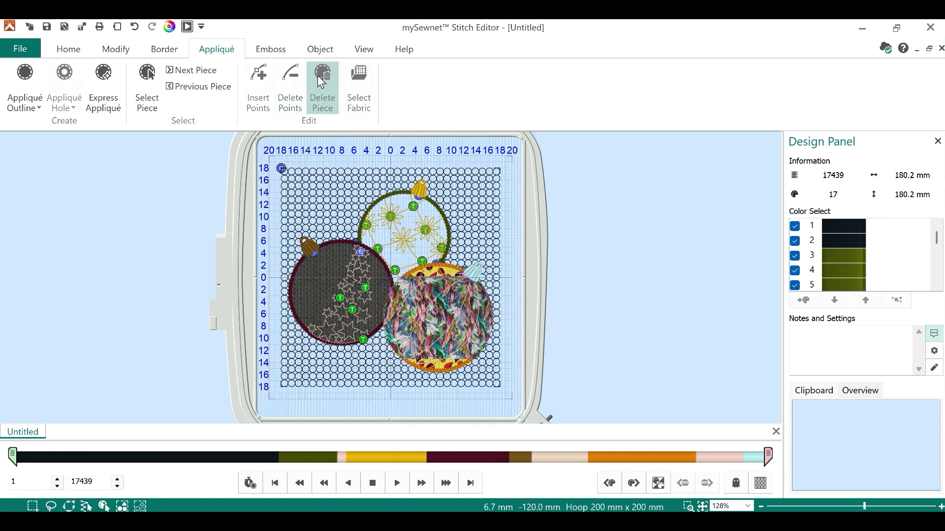
left_click(188, 70)
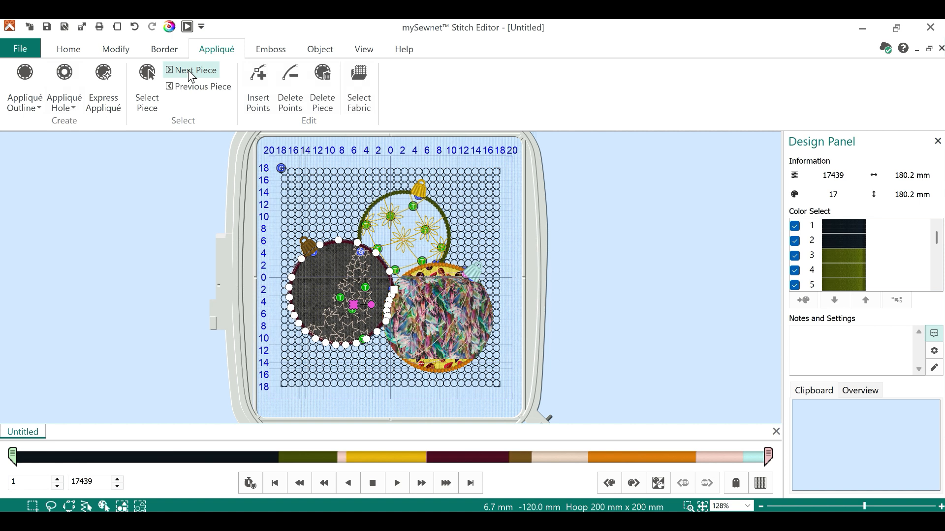
left_click(188, 70)
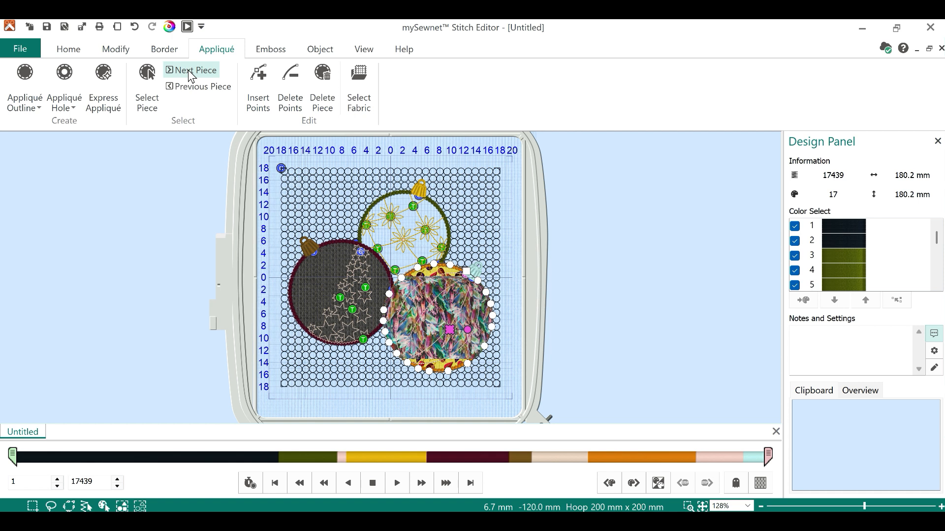
left_click(188, 70)
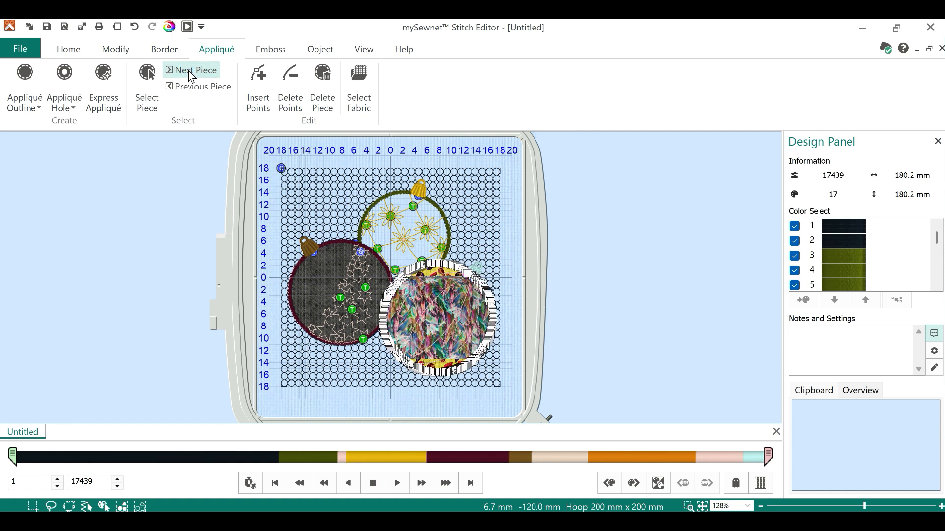
left_click(314, 82)
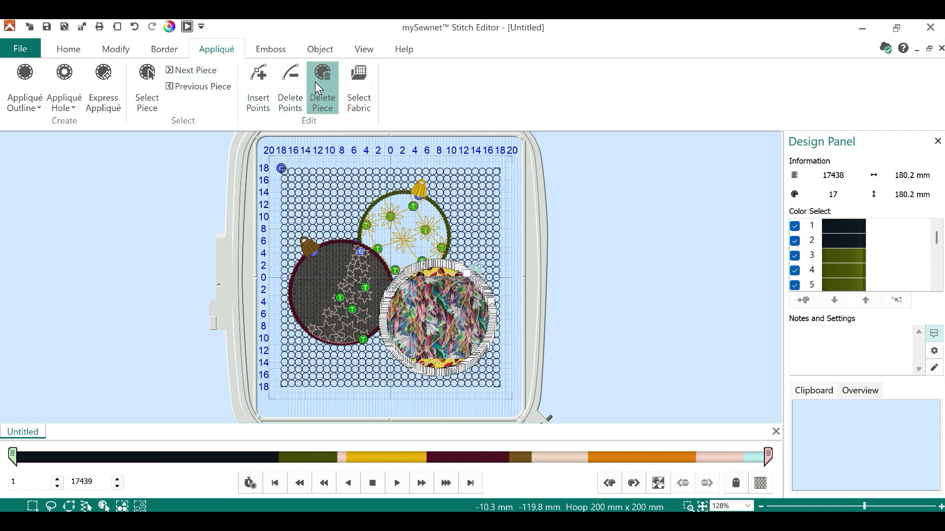
Step through the remaining appliqué pieces of the ornaments to check what is left after the deletions.
left_click(180, 71)
left_click(180, 70)
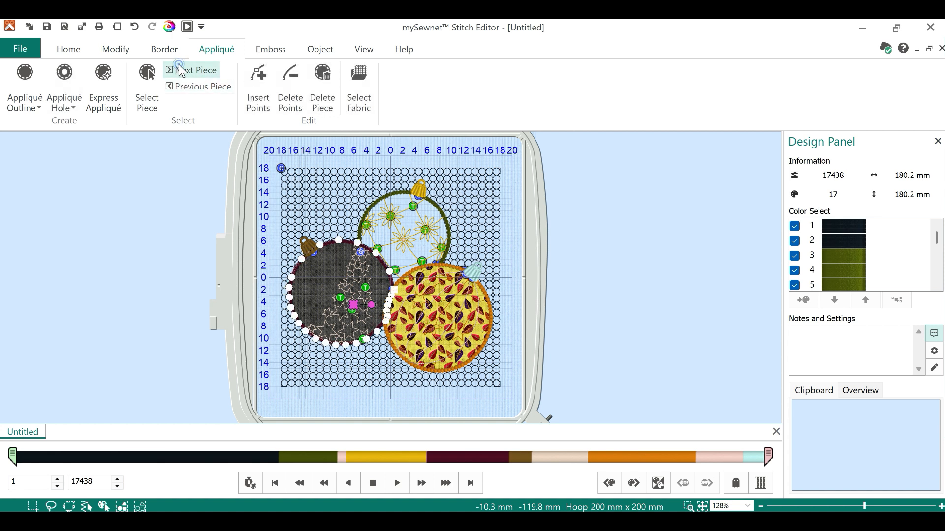
left_click(180, 70)
left_click(181, 71)
left_click(180, 71)
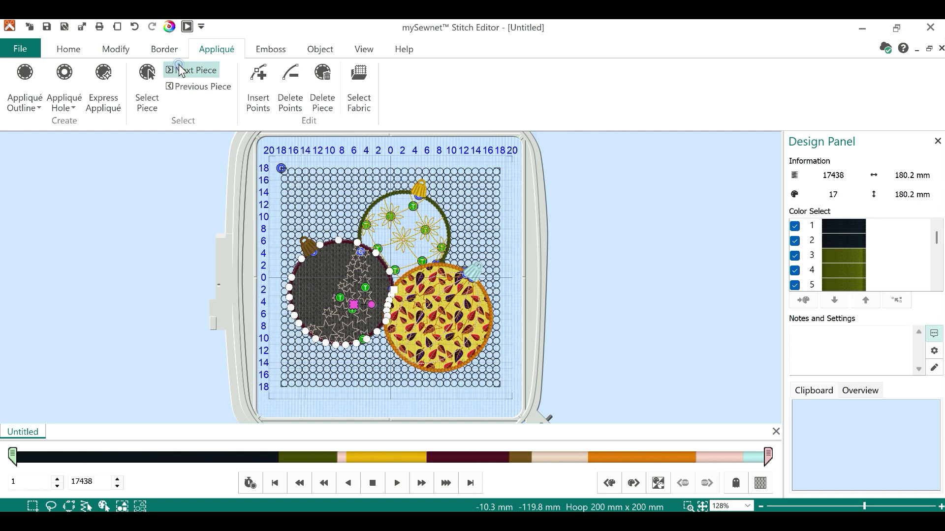
left_click(180, 71)
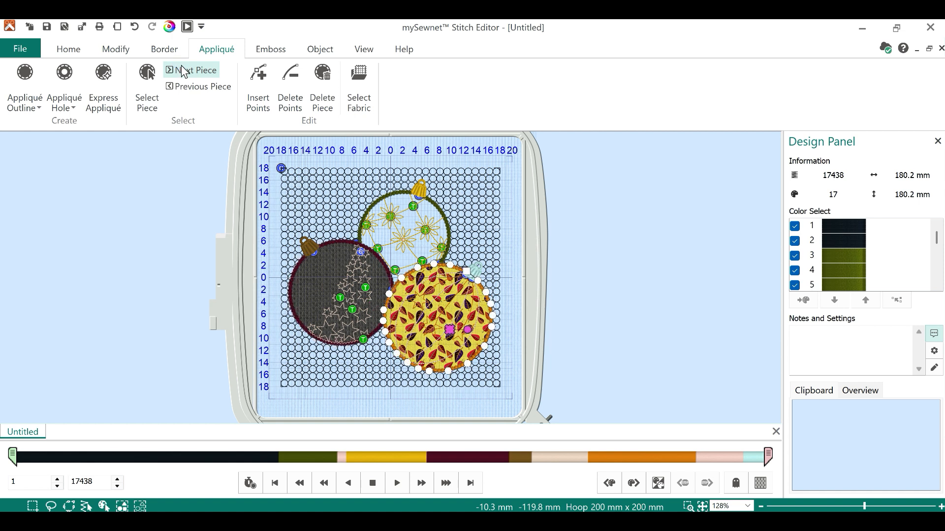
Undo the recent piece deletions, back through the removal of the green-bordered ornament's light blue appliqué piece.
left_click(133, 28)
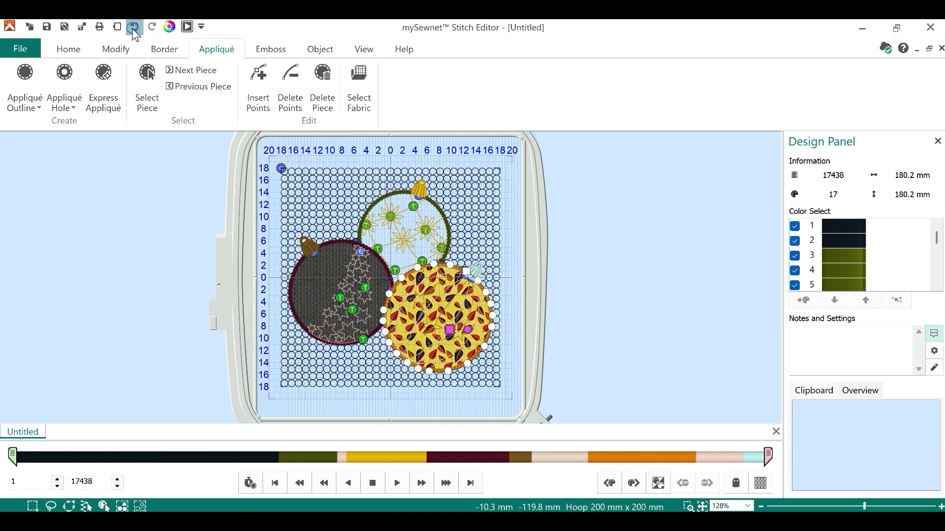
left_click(133, 28)
left_click(133, 28)
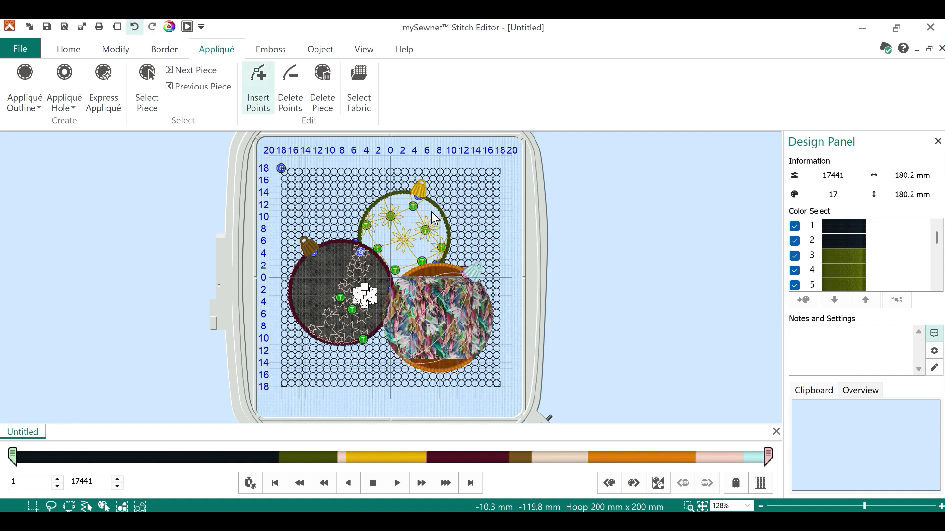
left_click(138, 31)
left_click(137, 30)
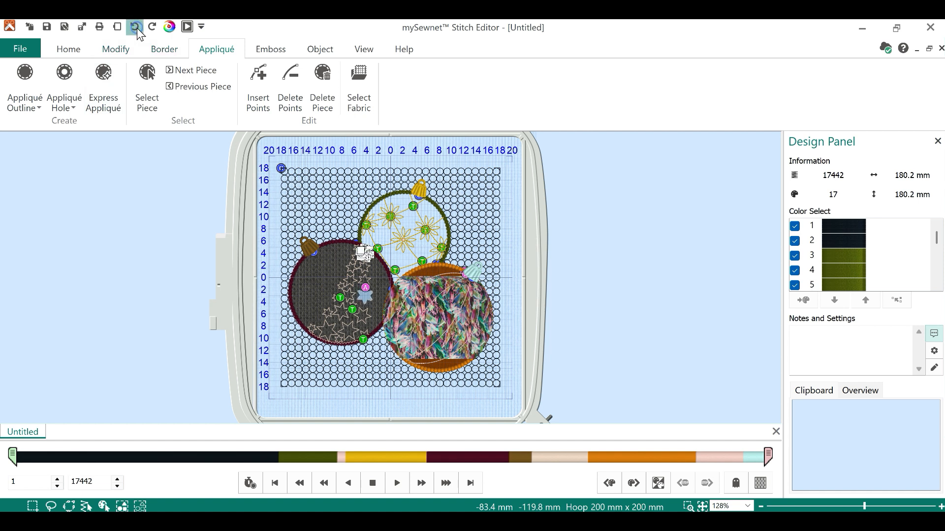
left_click(138, 30)
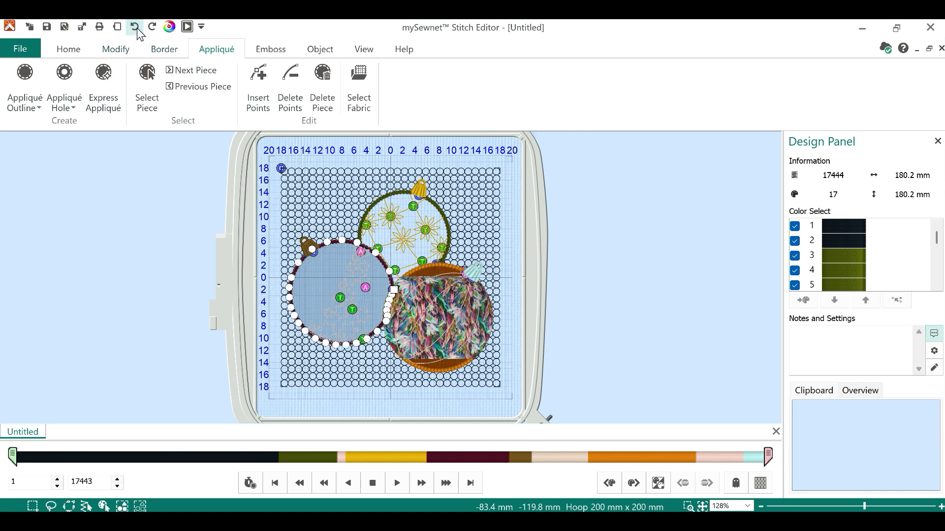
left_click(137, 30)
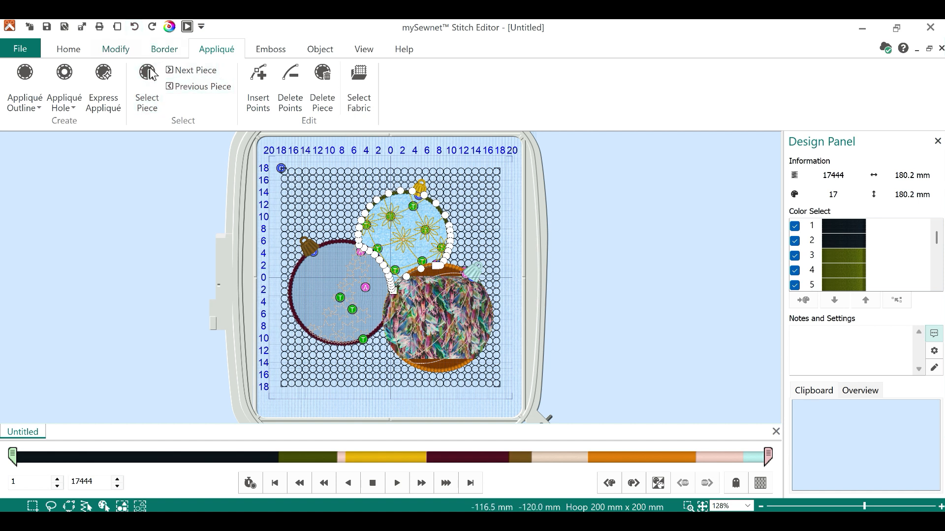
Step to the small star appliqué piece near the maroon-bordered ornament's upper edge and delete it.
left_click(193, 74)
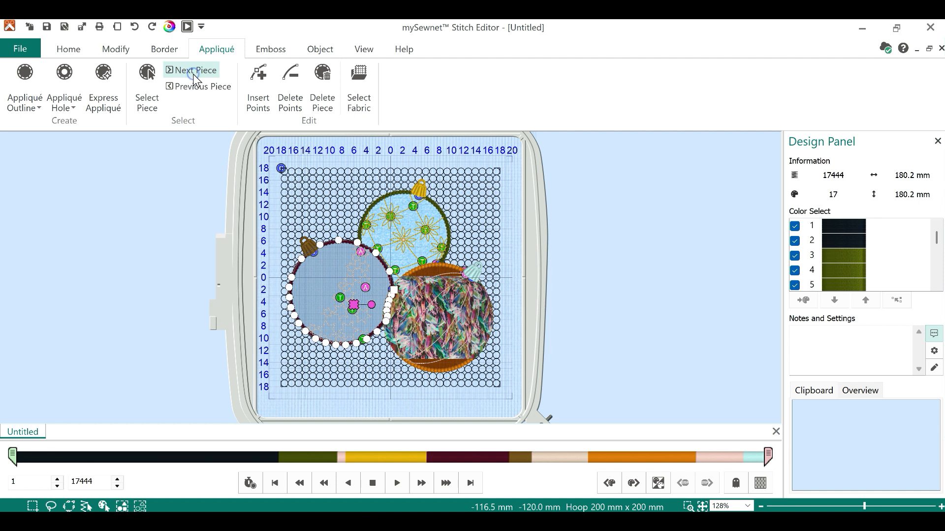
left_click(193, 74)
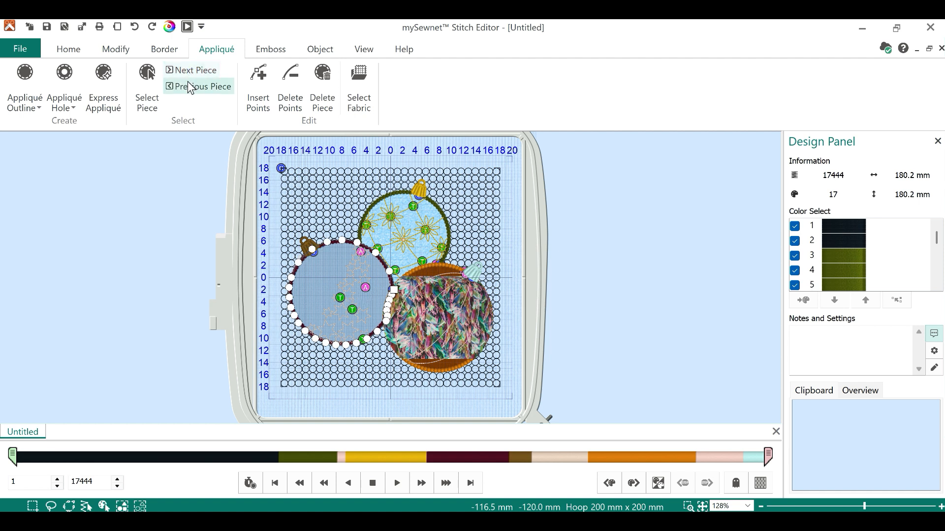
left_click(189, 84)
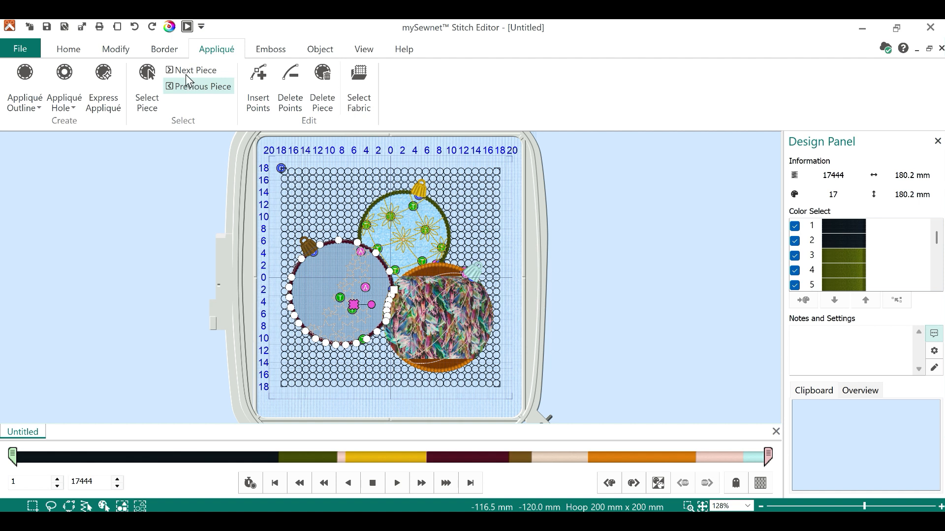
left_click(188, 73)
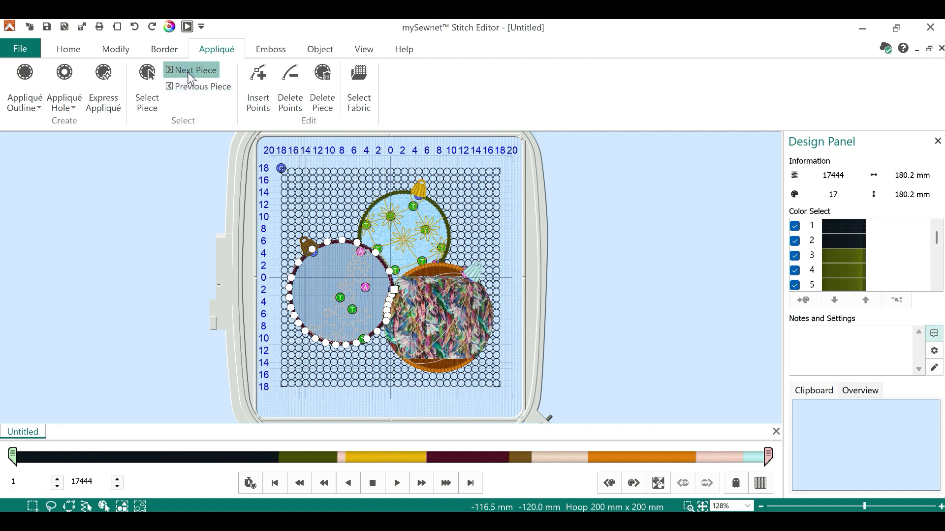
left_click(187, 73)
left_click(316, 85)
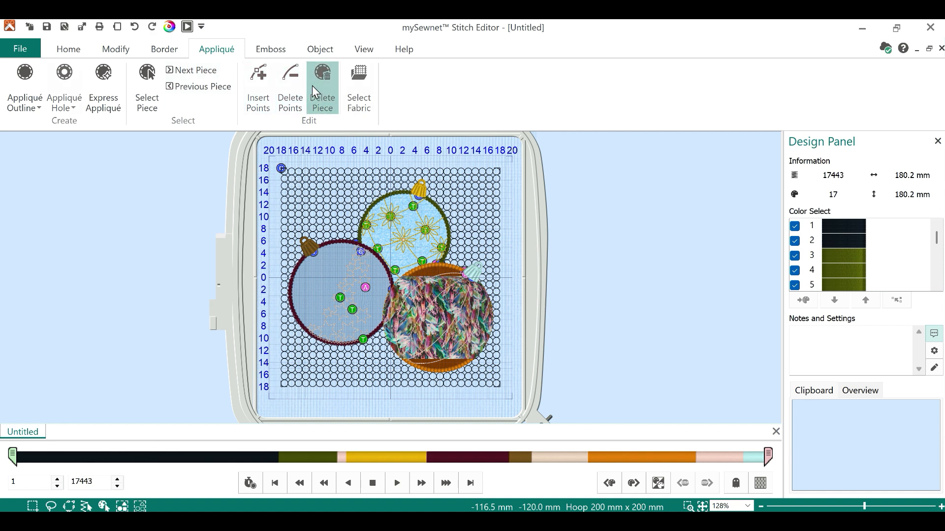
Delete the maroon-bordered ornament's cut-out piece that overlaps its dark gray fabric piece.
left_click(196, 78)
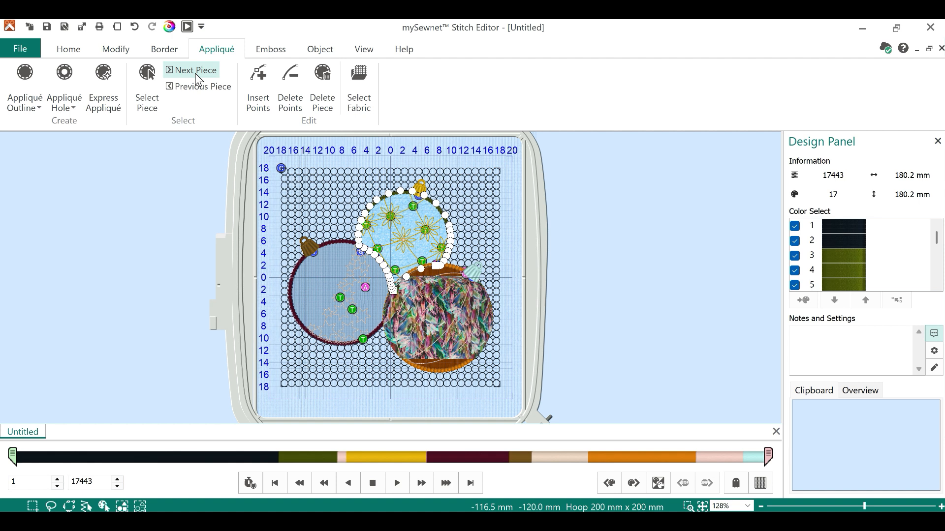
left_click(195, 77)
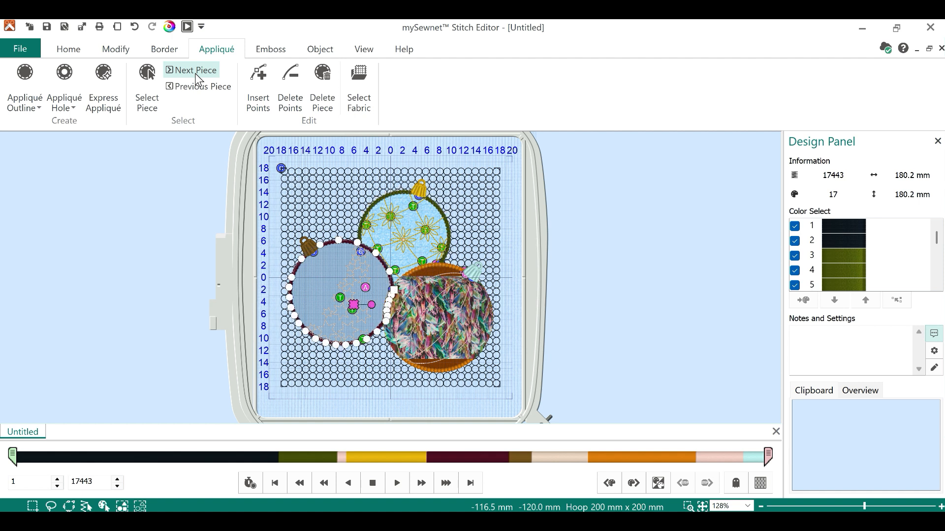
left_click(195, 72)
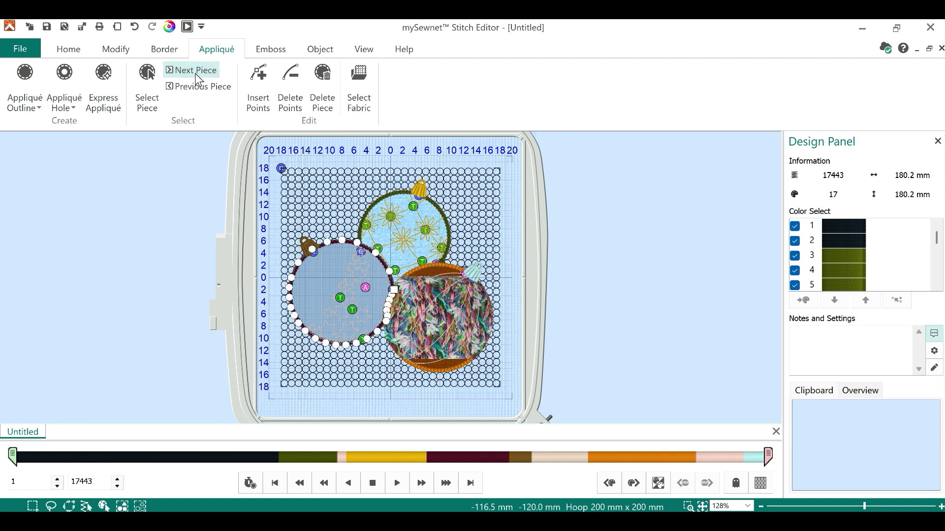
left_click(330, 80)
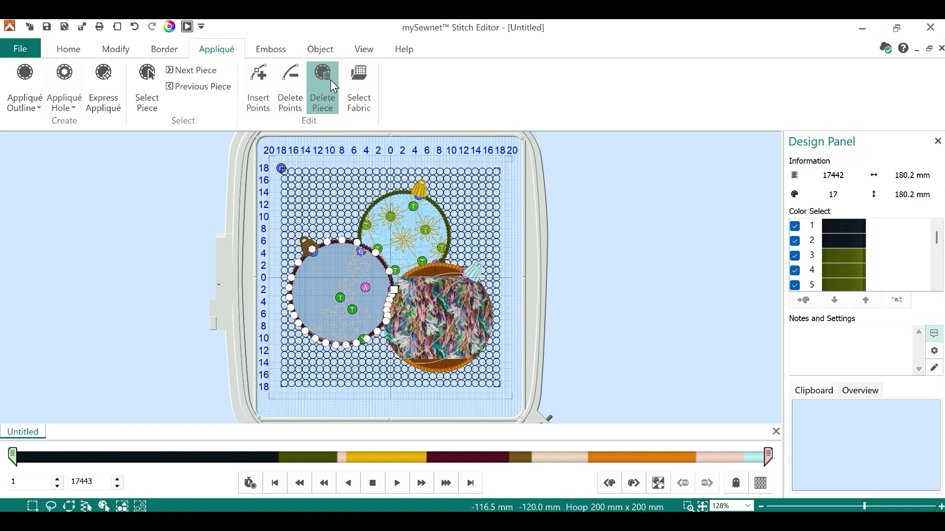
Delete the small star appliqué piece near the center of the maroon-bordered ornament.
left_click(202, 76)
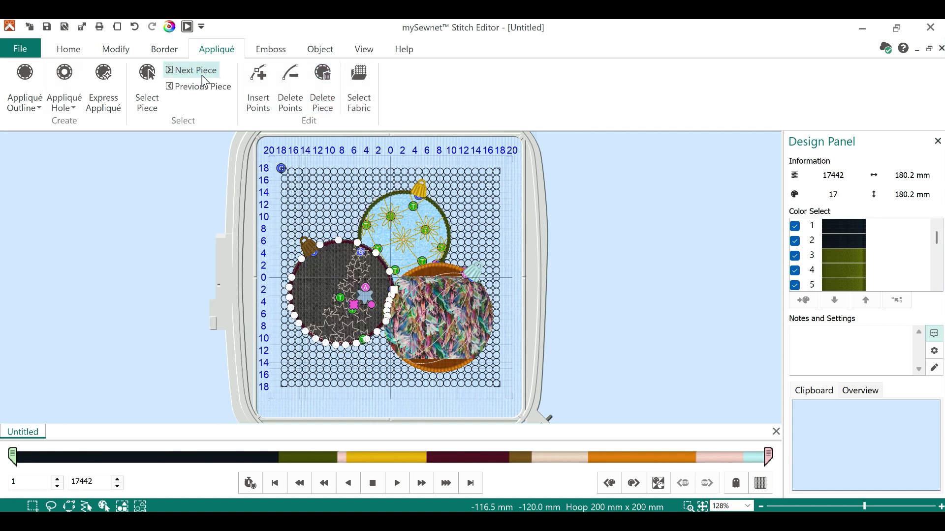
left_click(204, 80)
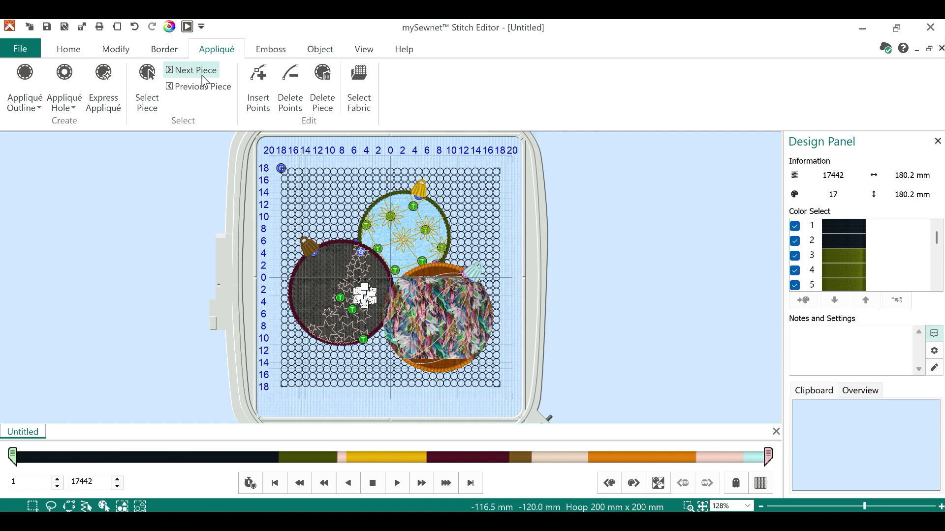
left_click(323, 87)
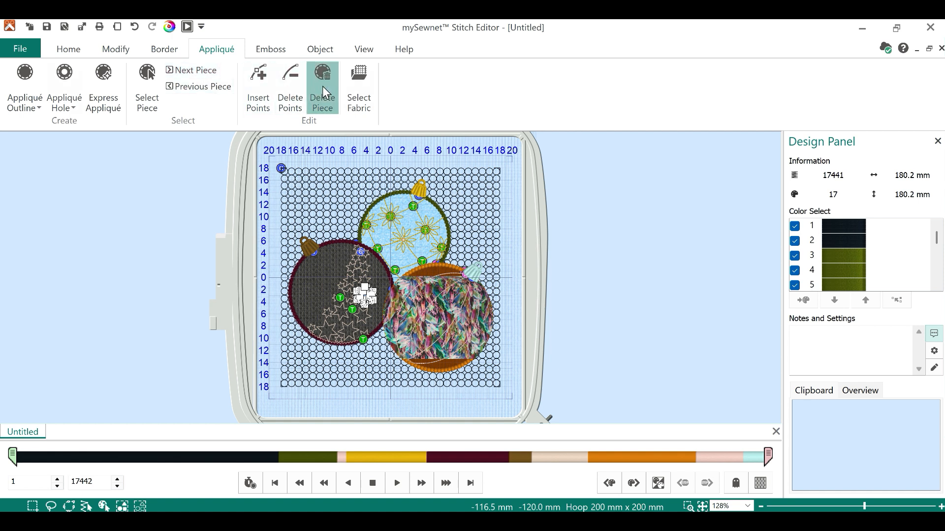
Step to the orange-bordered ornament's densely pointed brown appliqué piece and delete it.
left_click(196, 72)
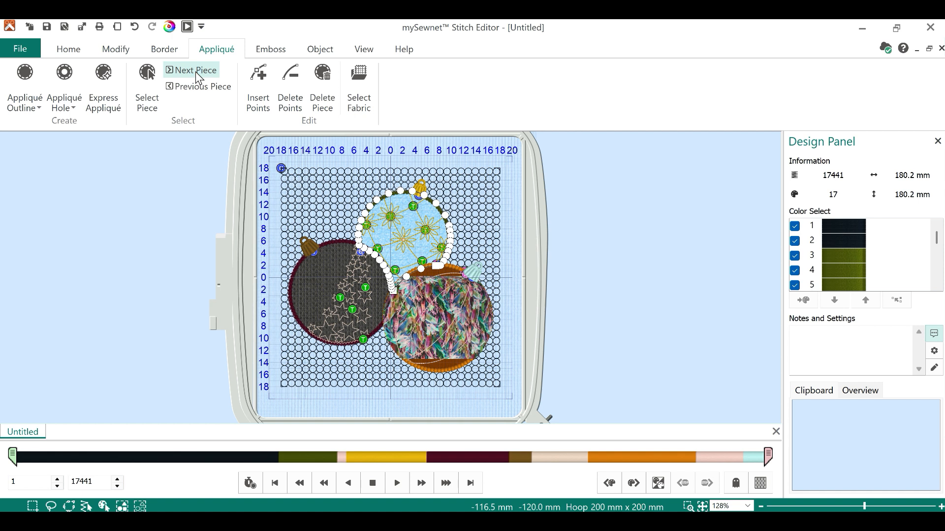
left_click(196, 72)
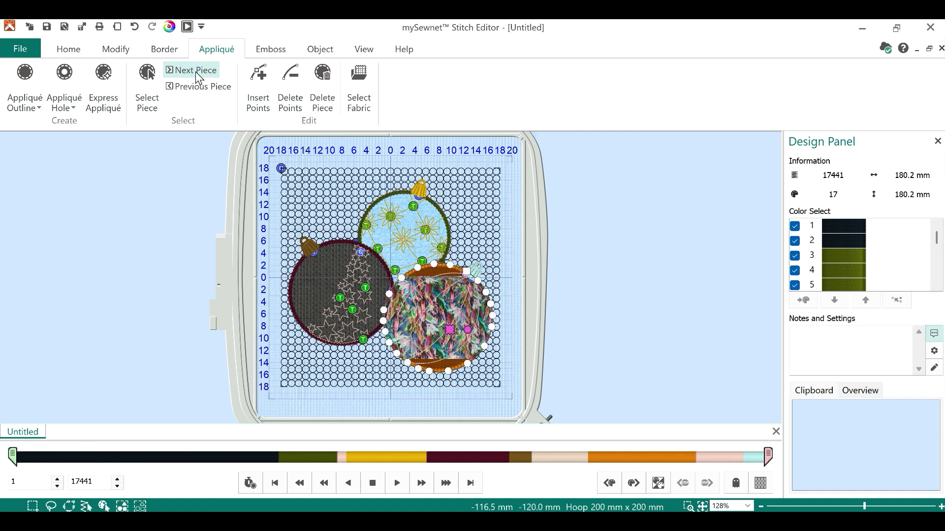
left_click(196, 71)
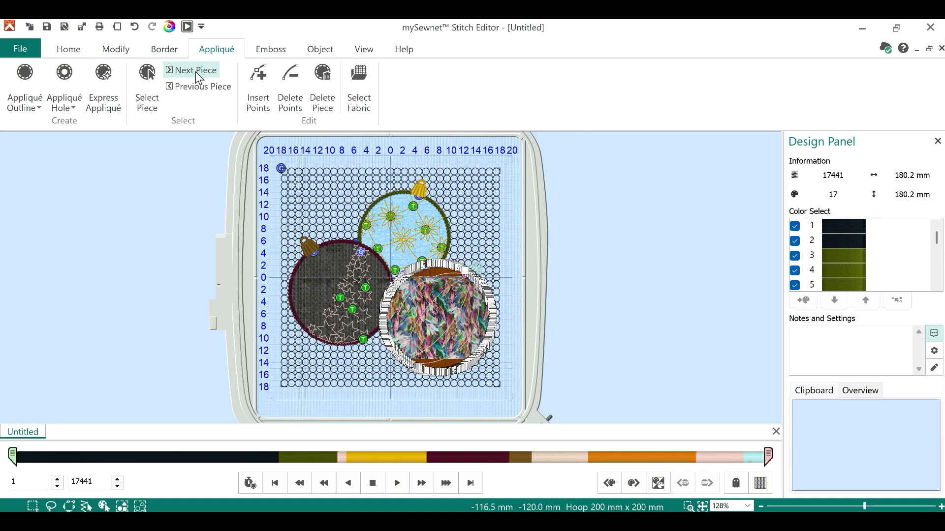
left_click(323, 74)
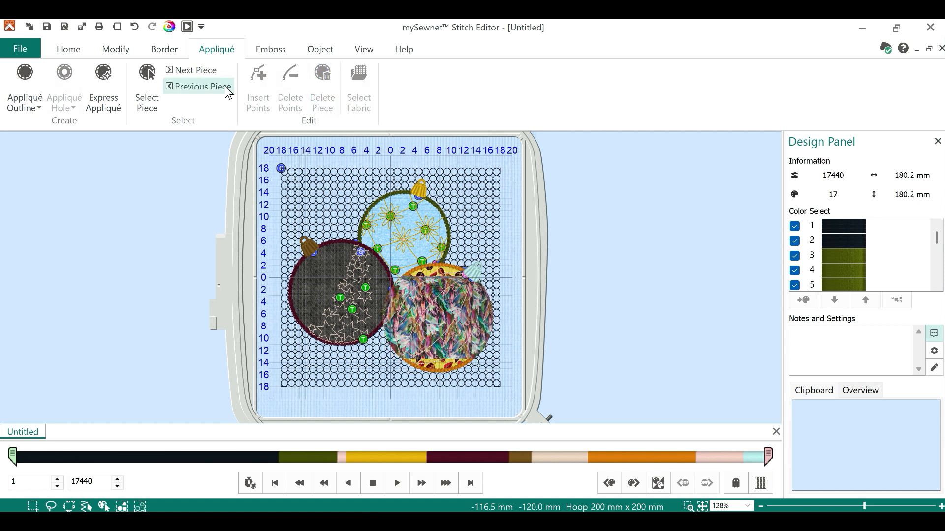
Step to the orange-bordered ornament's remaining densely pointed multicolored piece and delete it, keeping the yellow leaf fabric piece.
left_click(180, 72)
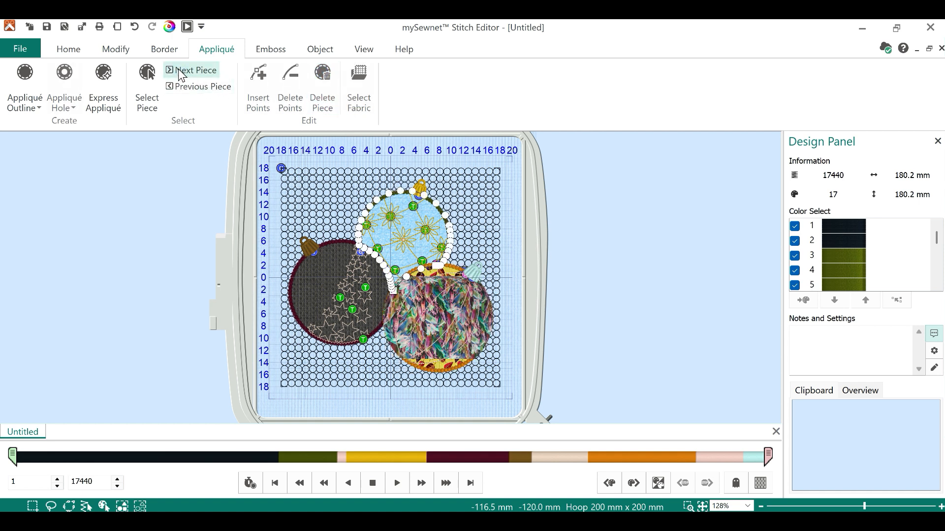
left_click(178, 70)
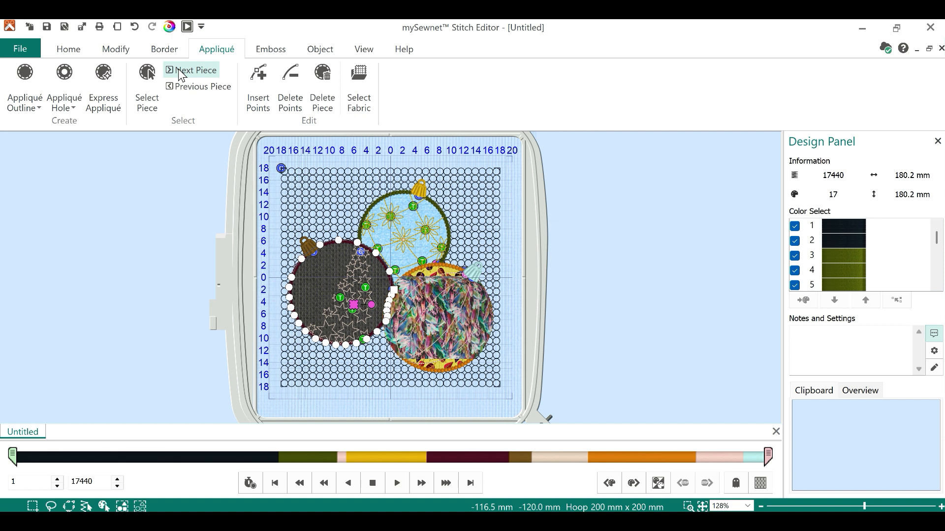
left_click(179, 70)
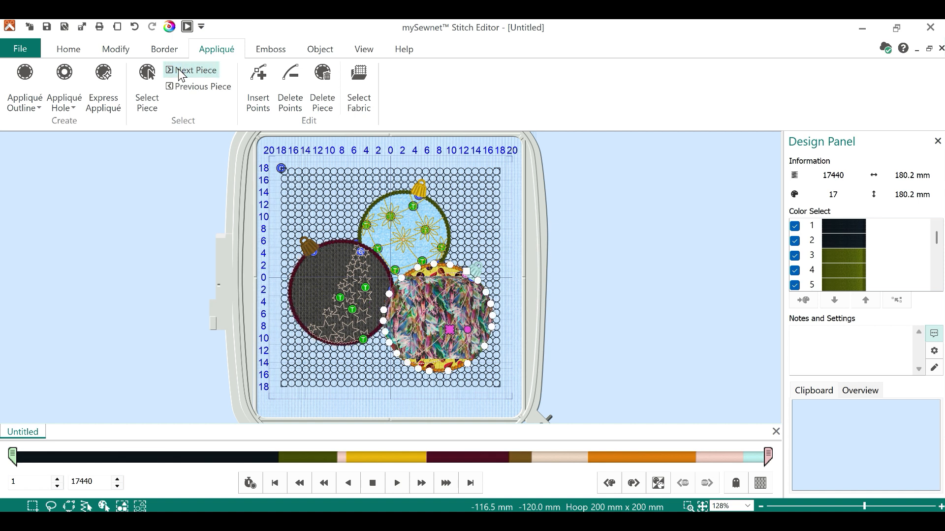
left_click(178, 70)
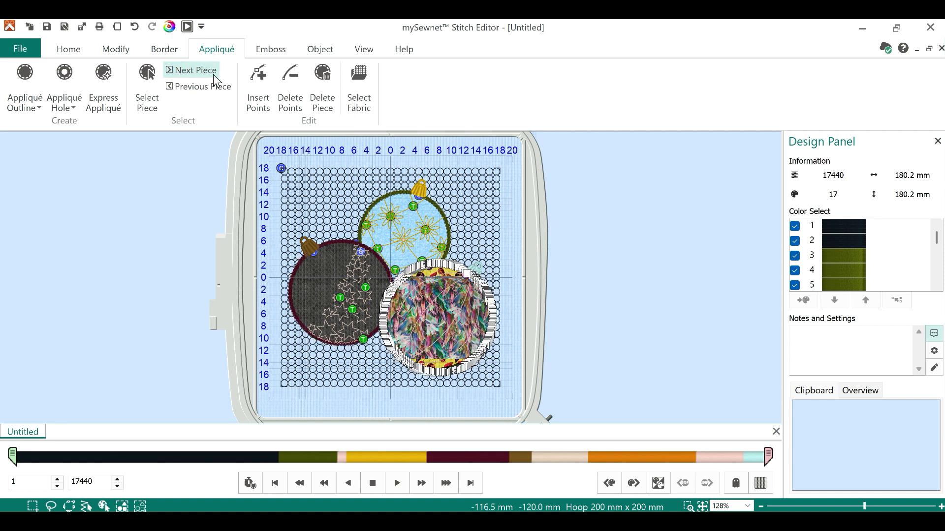
left_click(321, 77)
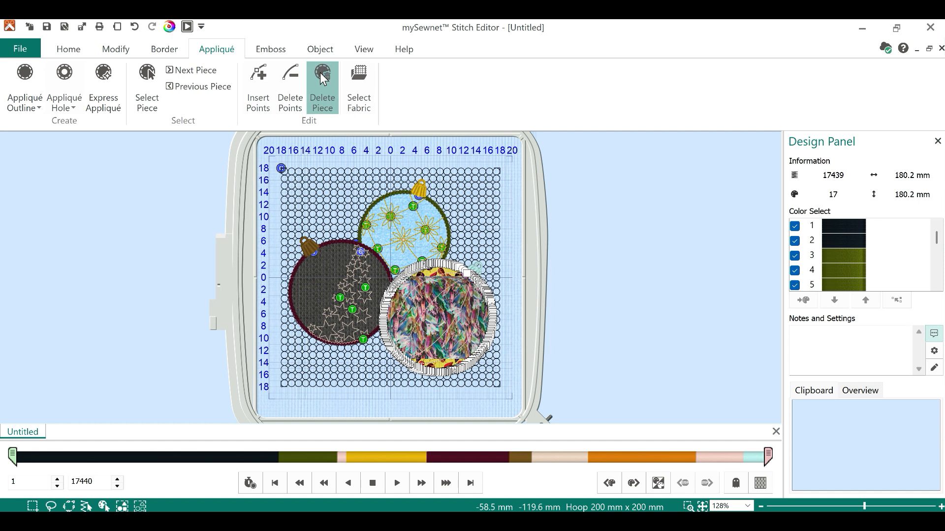
Cycle repeatedly through the remaining appliqué pieces to check that each ornament has only one piece.
left_click(185, 71)
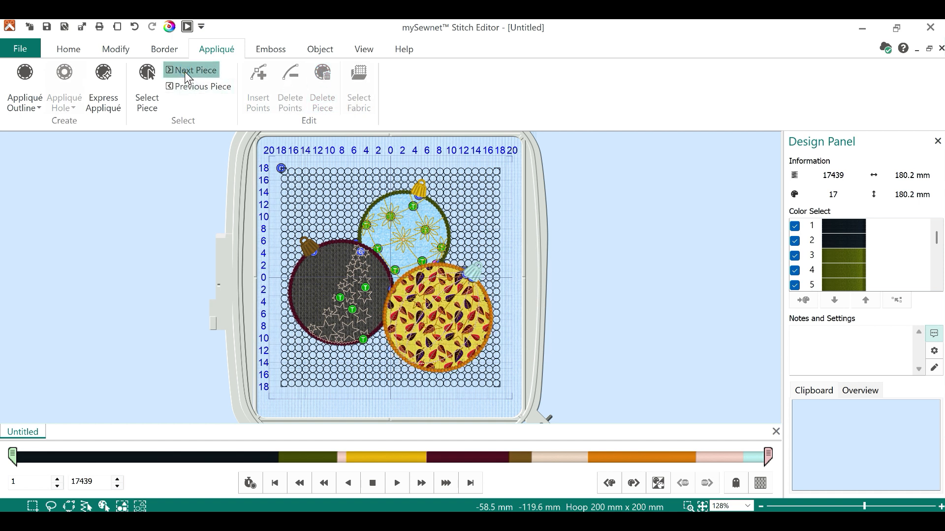
left_click(185, 71)
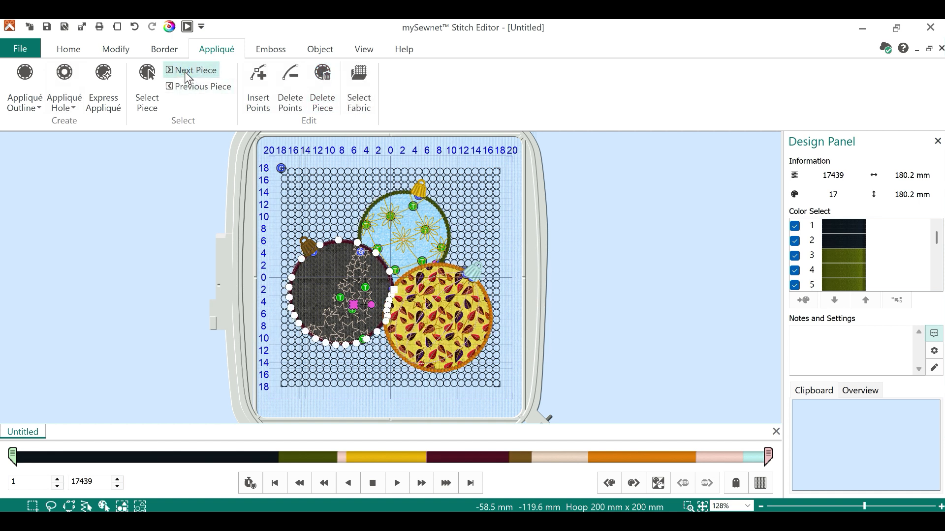
left_click(185, 72)
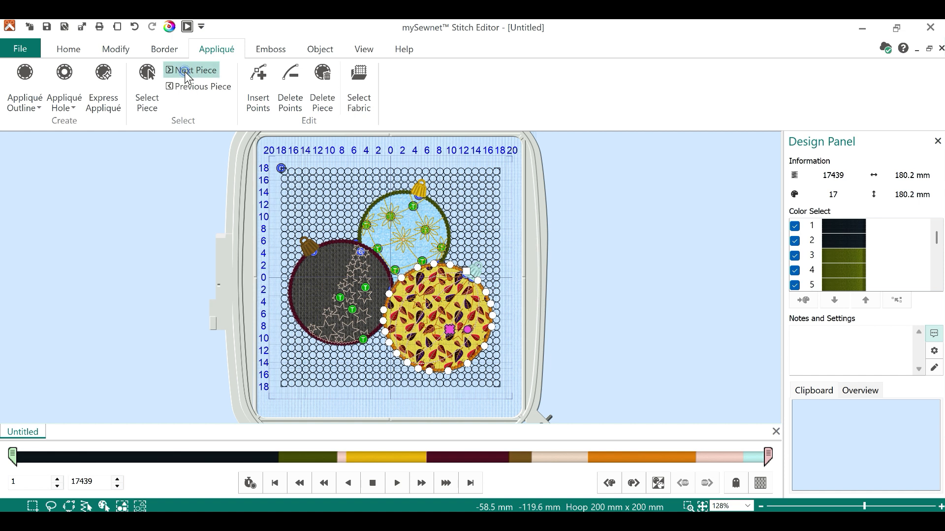
left_click(184, 72)
left_click(185, 72)
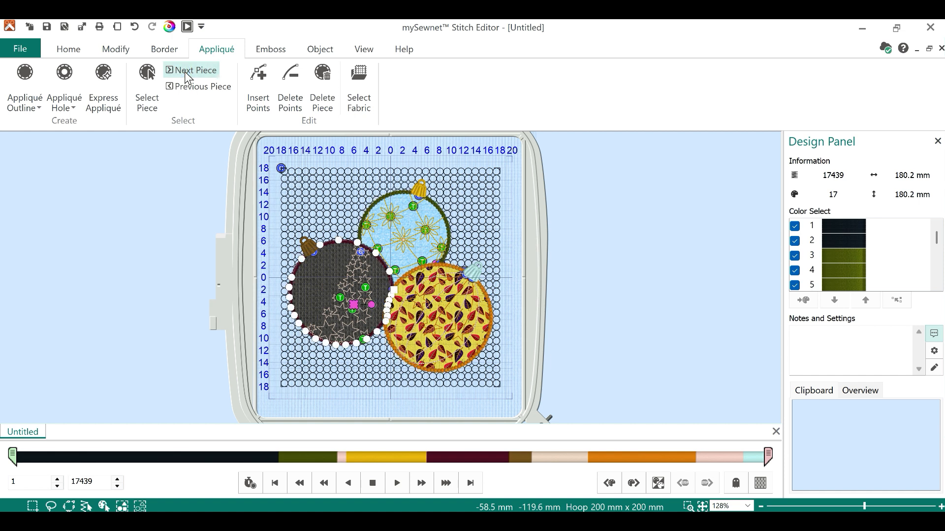
left_click(185, 71)
left_click(184, 72)
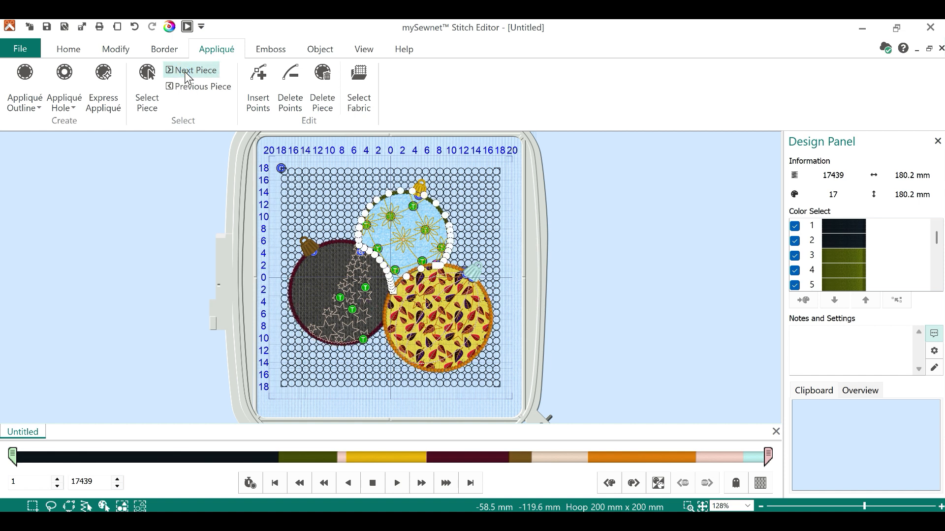
left_click(185, 72)
left_click(185, 72)
left_click(184, 72)
left_click(185, 72)
left_click(185, 72)
left_click(184, 72)
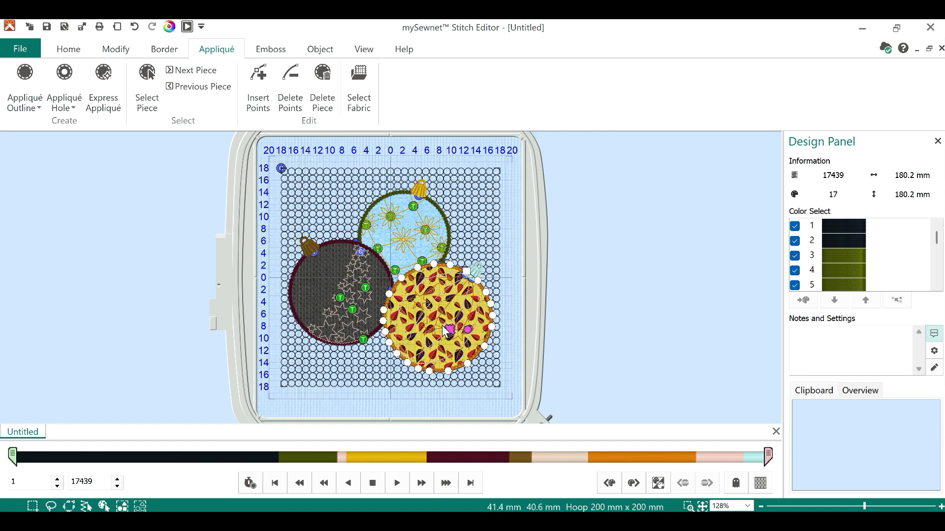
Exit Stitch Editor and return to the ornaments design in mySewnet Embroidery.
left_click(21, 49)
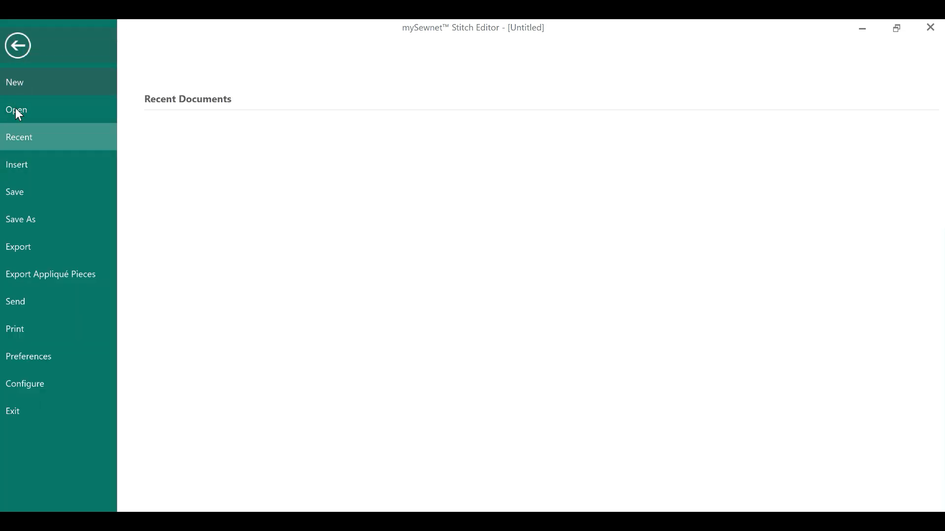
left_click(20, 412)
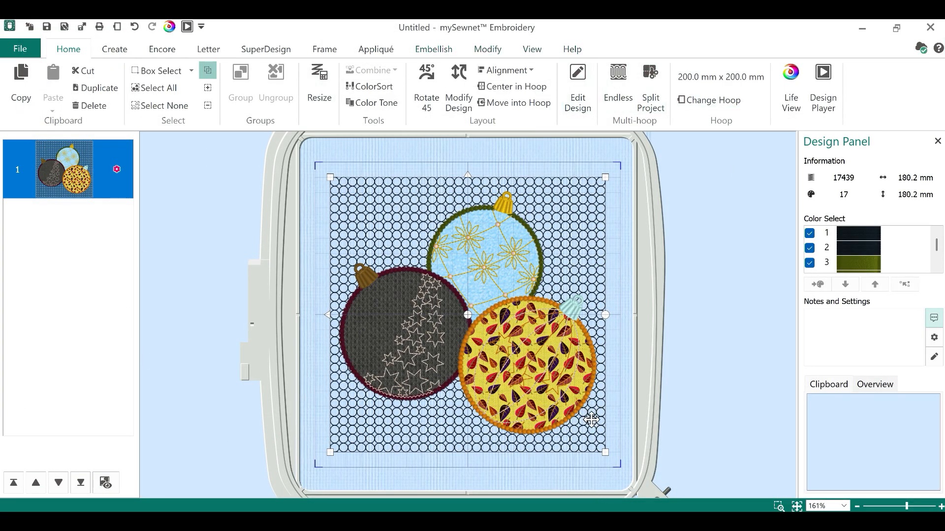
Play the ornaments design's stitch-out in Design Player at increased speed, and close the player.
left_click(187, 26)
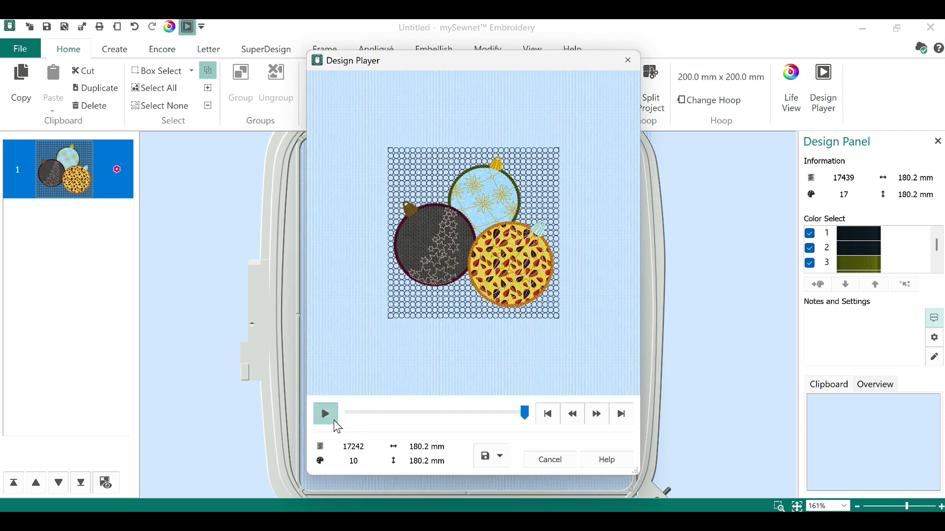
left_click(324, 408)
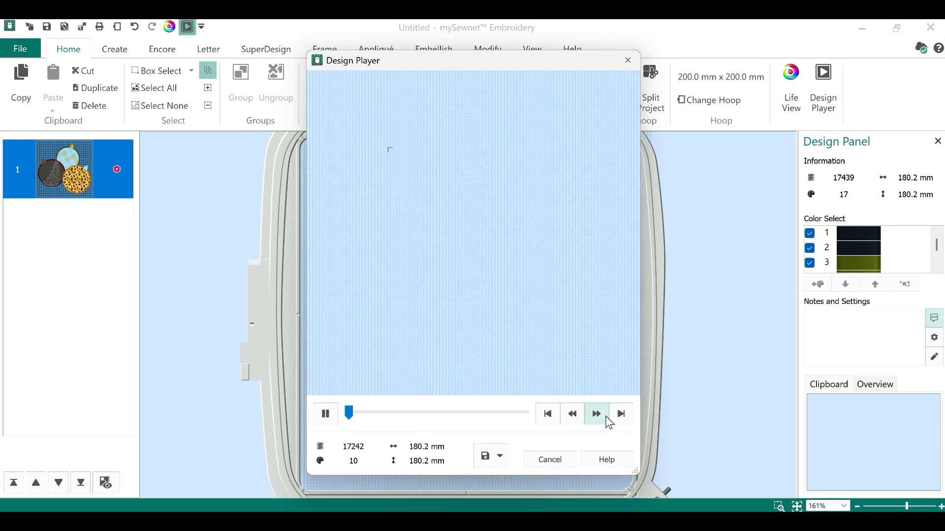
left_click(605, 419)
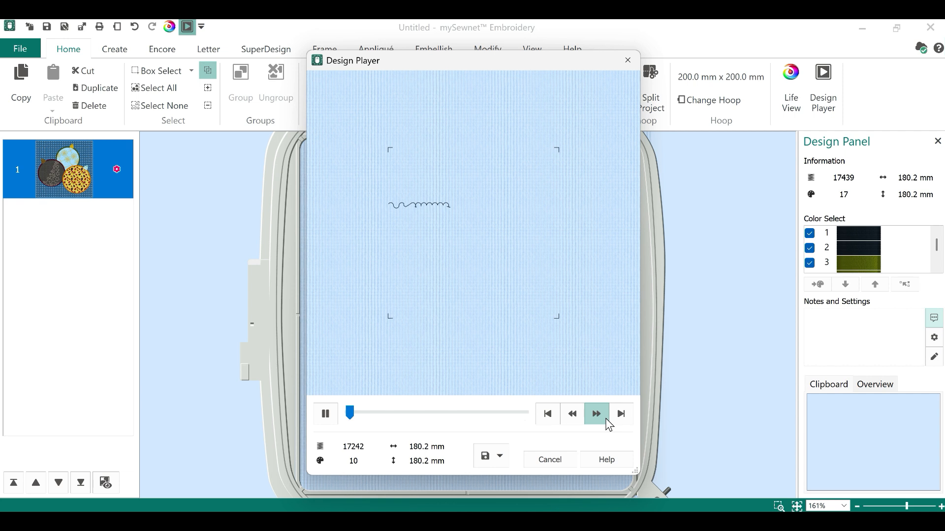
left_click(606, 419)
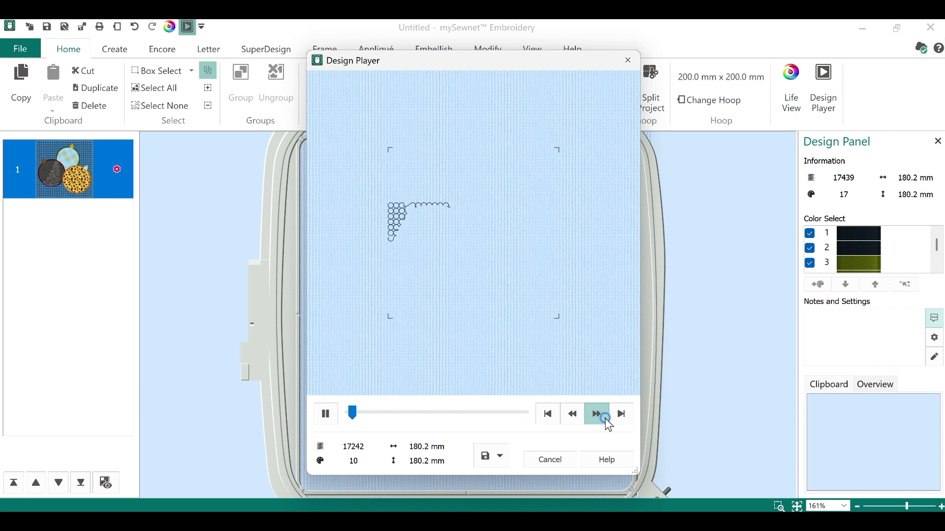
left_click(604, 419)
left_click(605, 419)
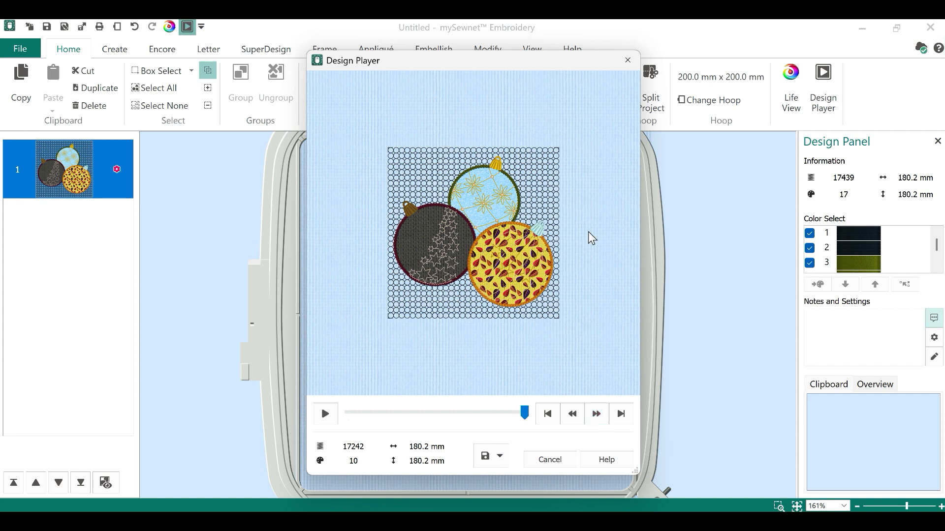
left_click(627, 60)
Export the design's appliqué pieces for a cutter as SVG in millimeters, saved as ORNAMENTS1 in the Documents folder.
left_click(18, 49)
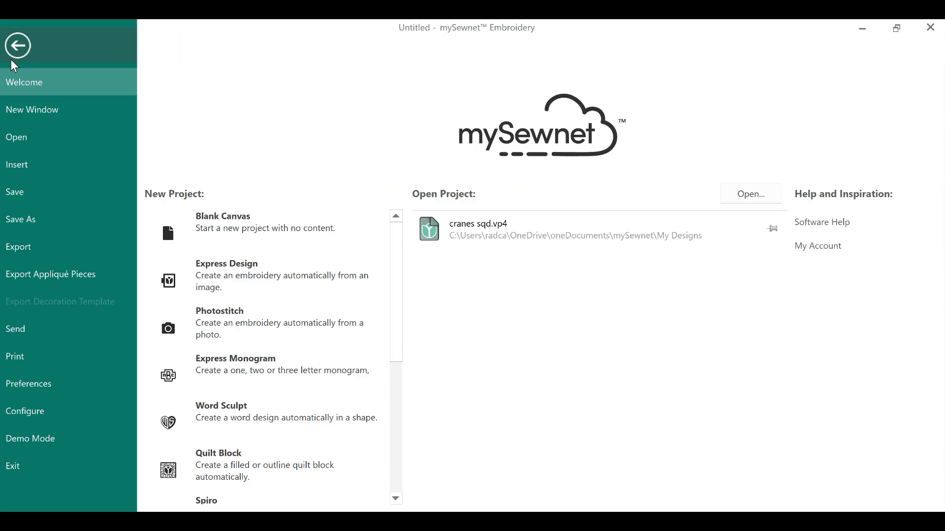
left_click(54, 271)
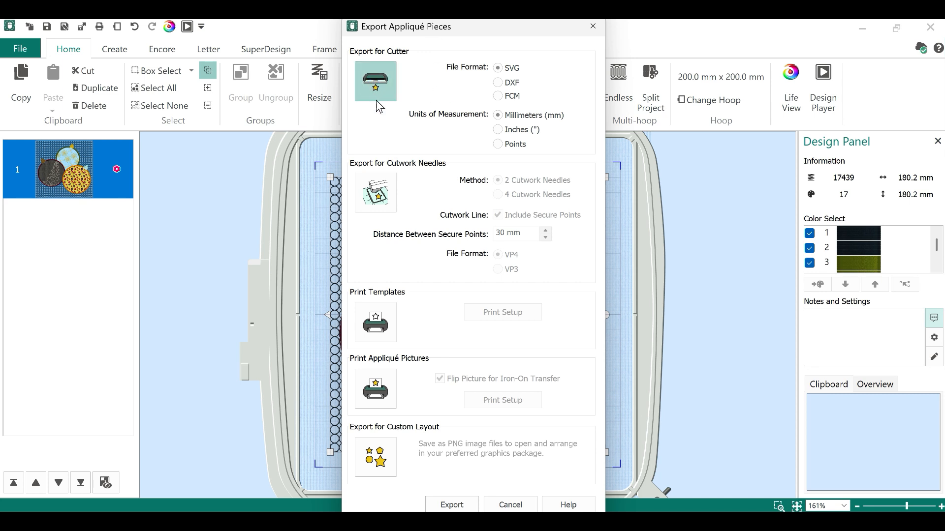
left_click(460, 509)
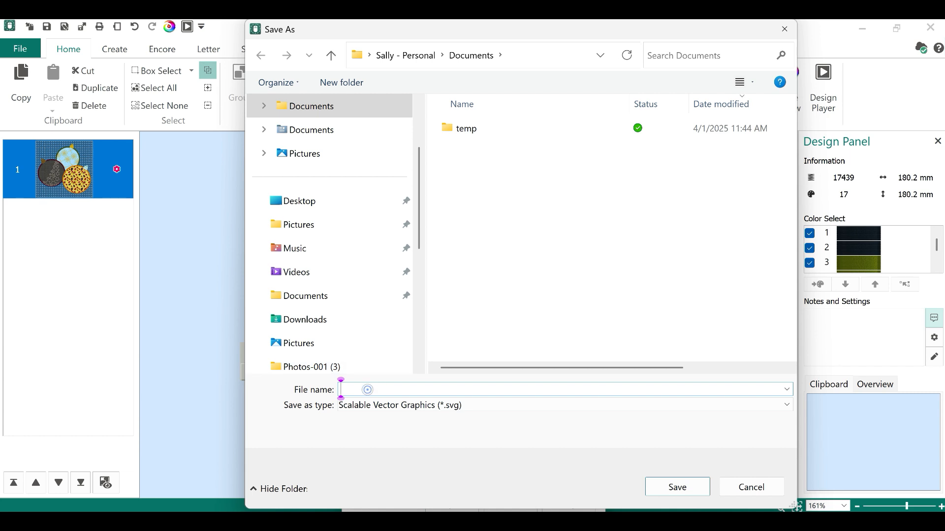
type("ORNAMENTS")
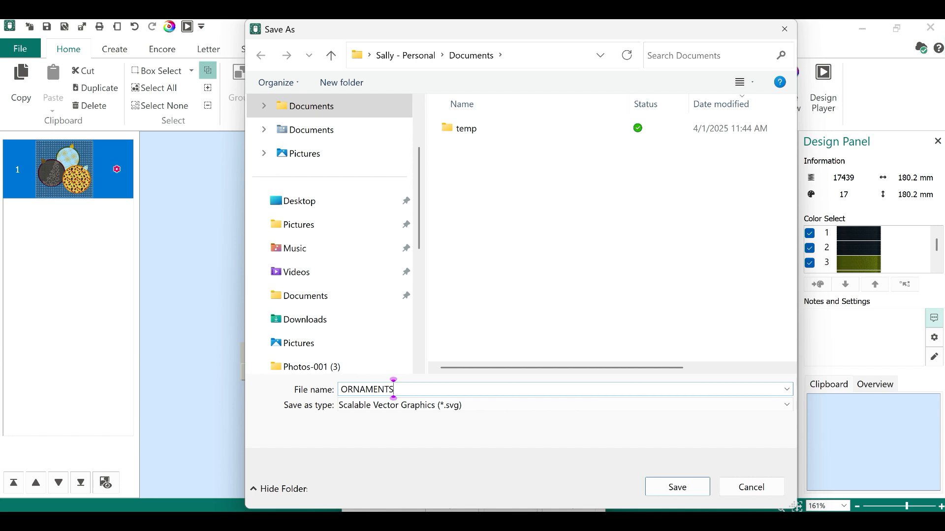
type("!")
key("BackSpace")
type("1")
left_click(670, 492)
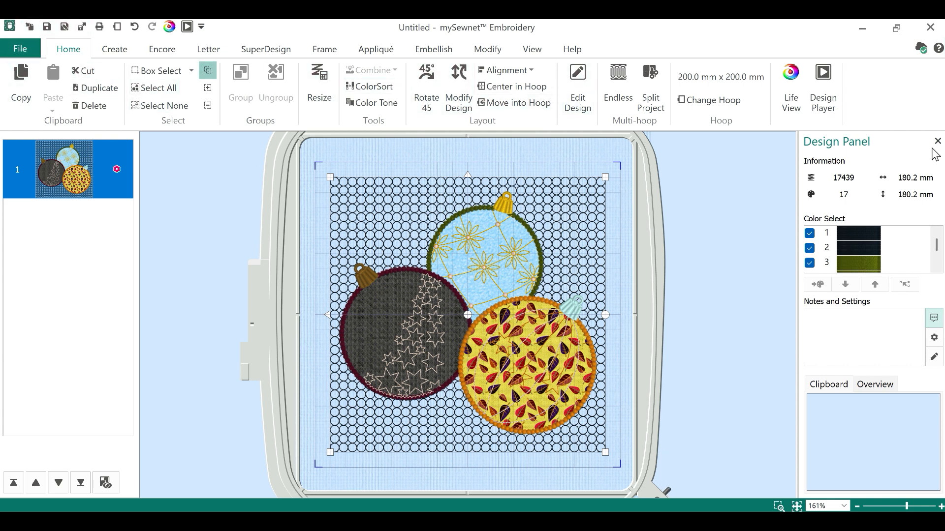
Close mySewnet Embroidery and create a new 12" x 24" canvas in the mySewnet app's Crafting space.
left_click(930, 29)
left_click(489, 306)
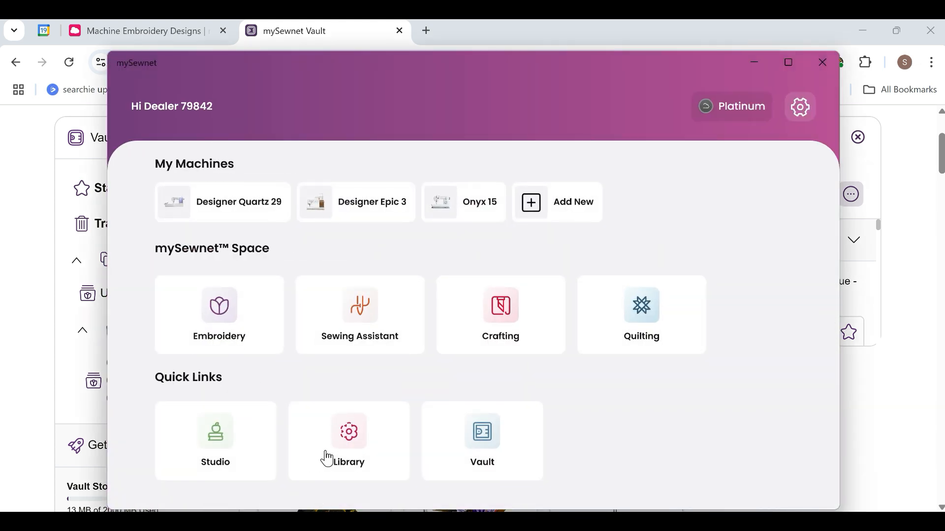
left_click(499, 318)
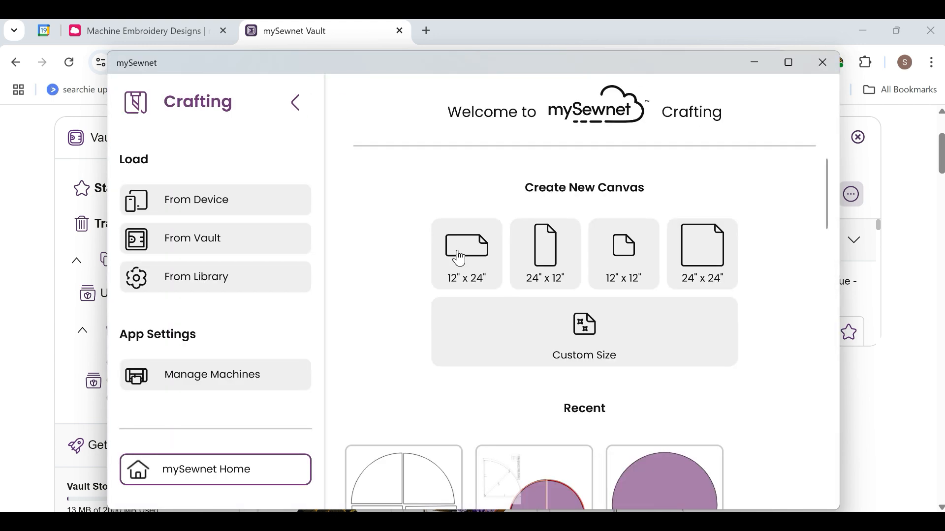
left_click(459, 259)
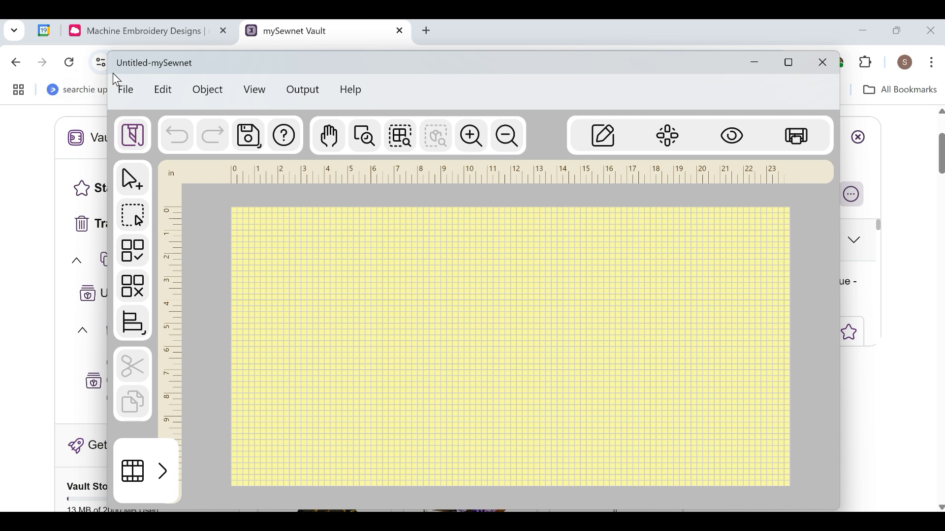
Insert the image file ORNAMENTS1_01_76x83mm.svg from the Documents folder into the canvas.
left_click(129, 90)
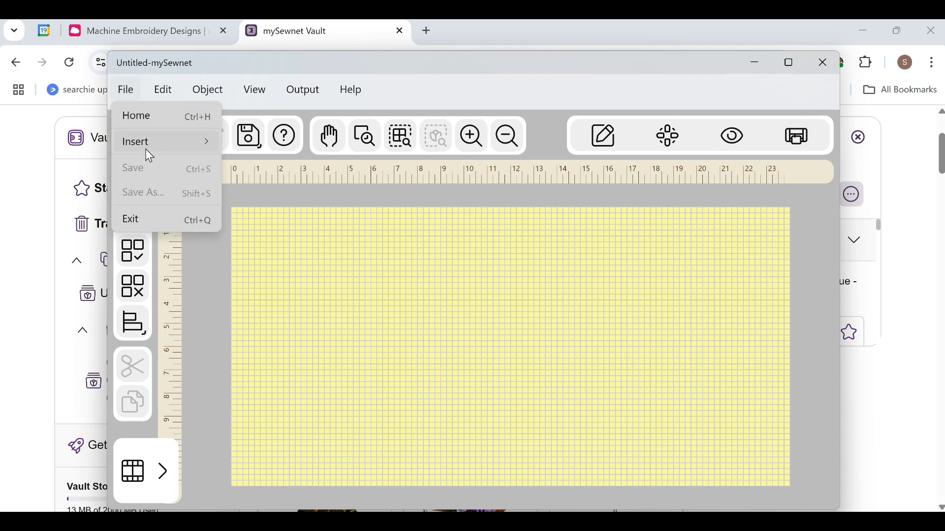
mouse_move(150, 152)
left_click(252, 143)
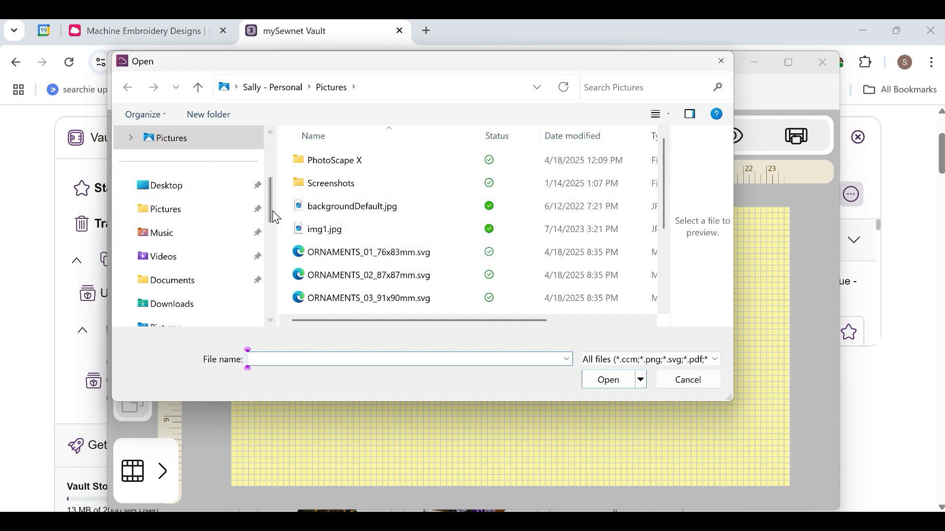
left_click_drag(270, 201, 279, 165)
left_click(179, 238)
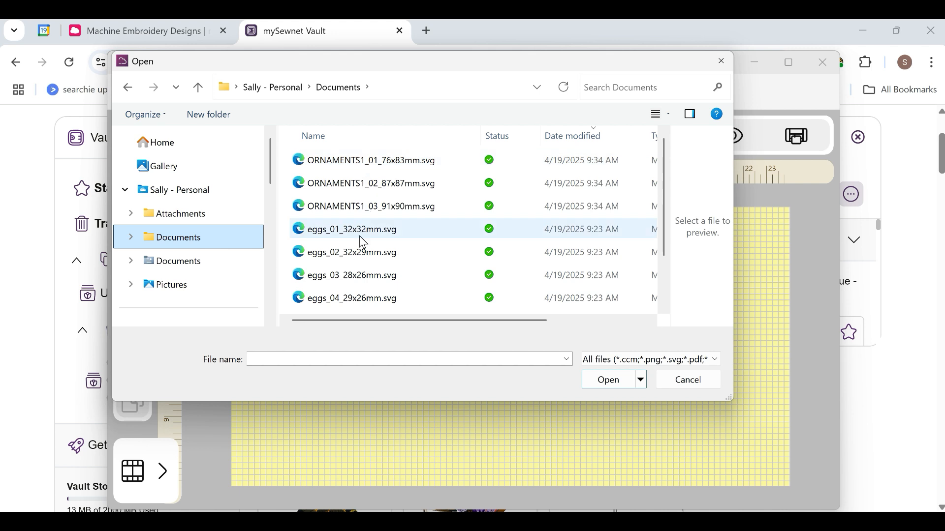
left_click(344, 164)
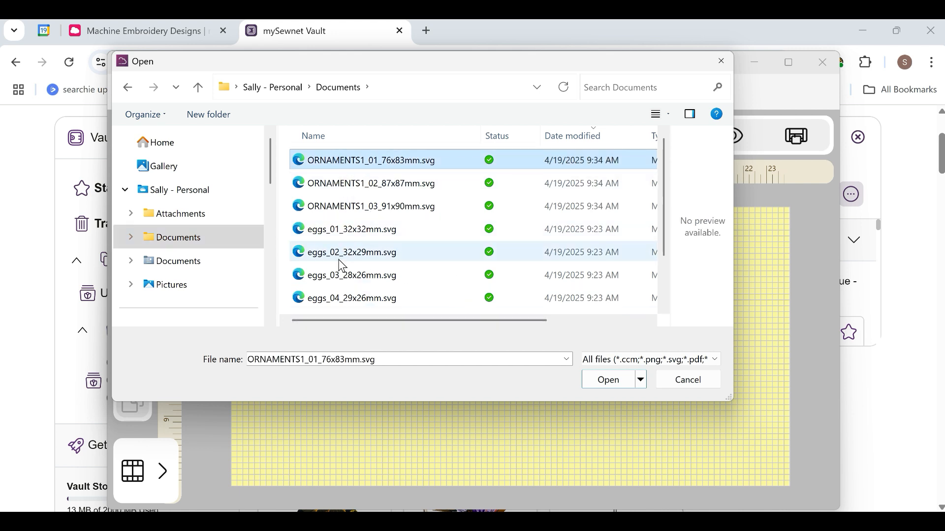
left_click(345, 299)
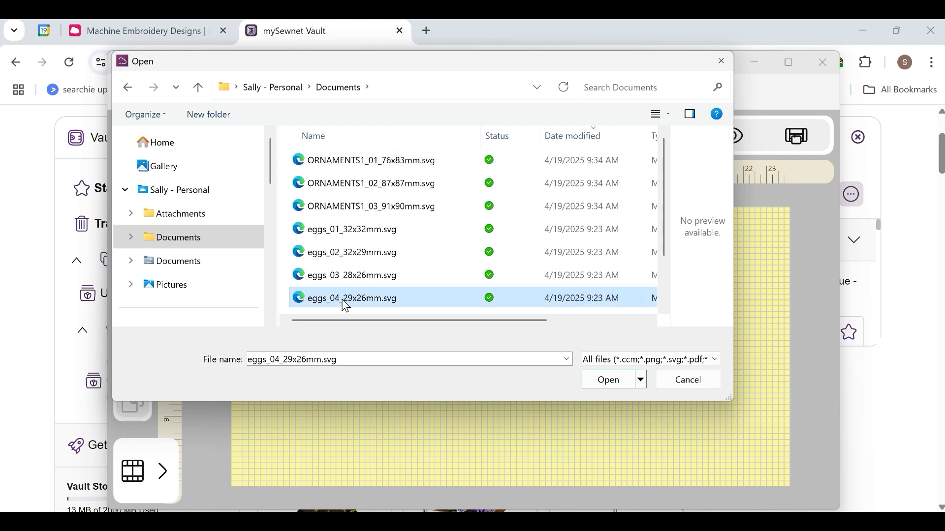
left_click(338, 166)
left_click(347, 206)
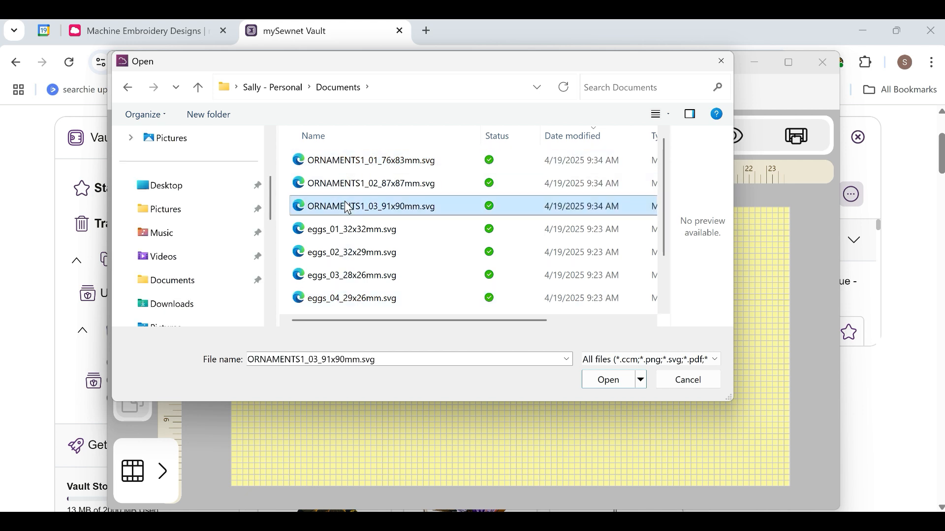
left_click(337, 165)
left_click(609, 381)
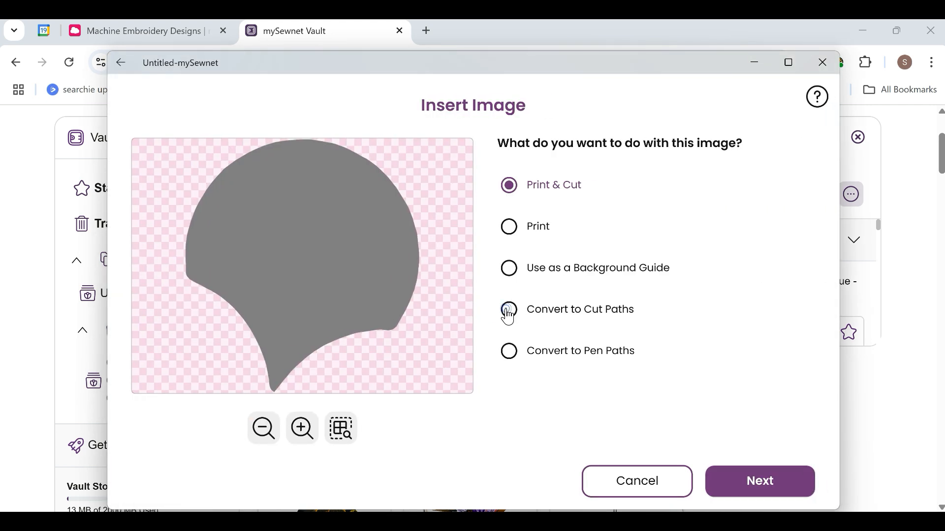
Bring the inserted ornament in as cut paths and place it near the canvas's upper-right corner.
left_click(511, 311)
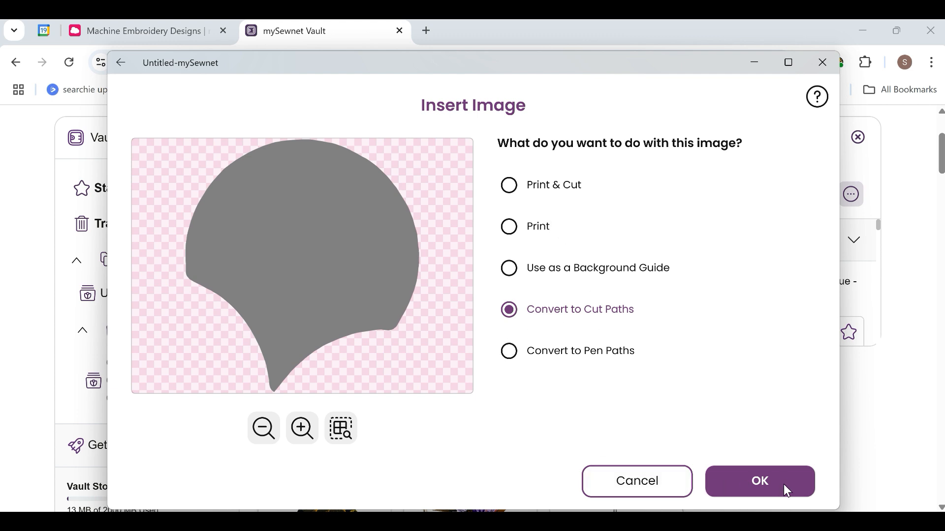
left_click(760, 482)
left_click_drag(505, 337, 740, 242)
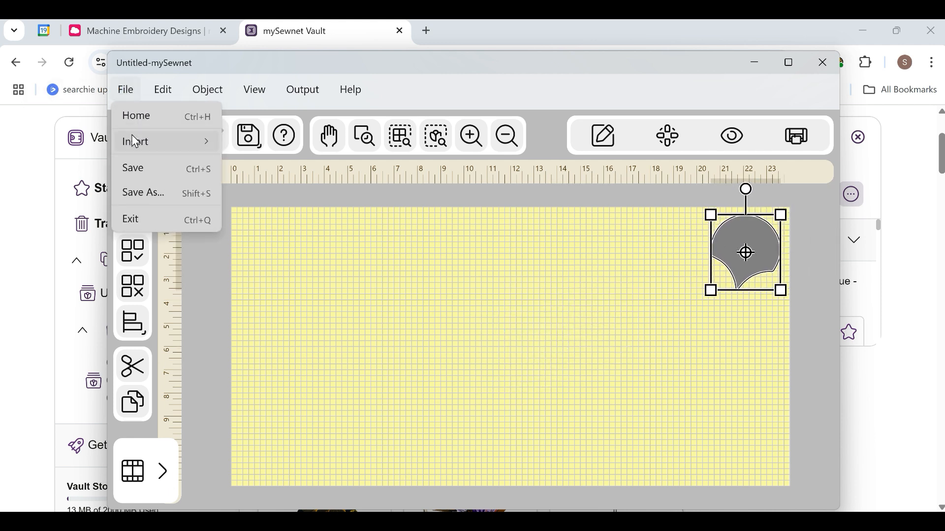
Insert ORNAMENTS1_02_87x87mm.svg as cut paths and place it directly below the first ornament piece.
left_click(144, 141)
left_click(249, 147)
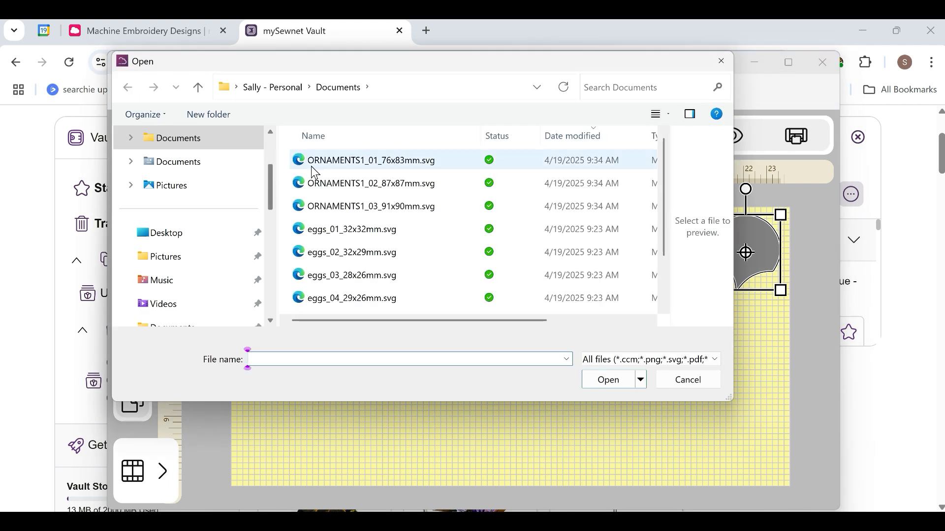
left_click(320, 183)
left_click(615, 379)
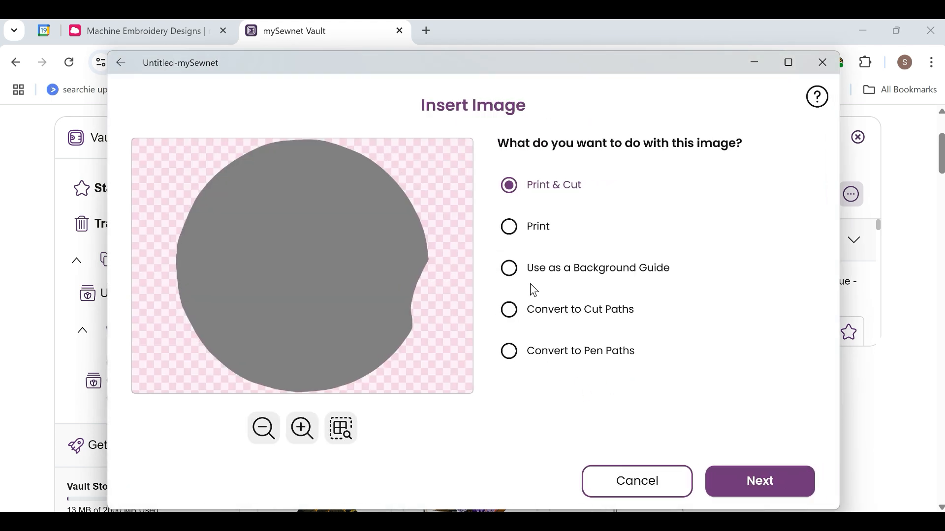
left_click(517, 311)
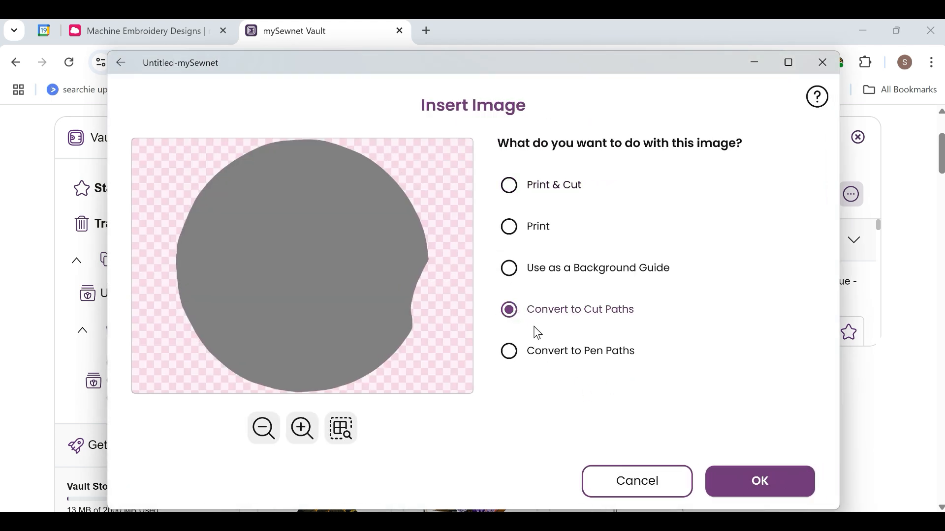
left_click(753, 478)
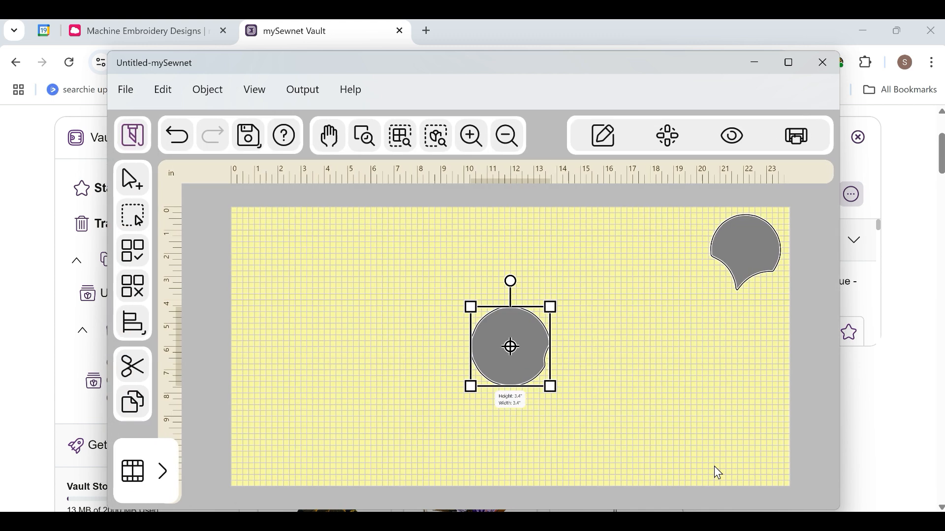
left_click_drag(529, 341, 755, 341)
left_click(126, 91)
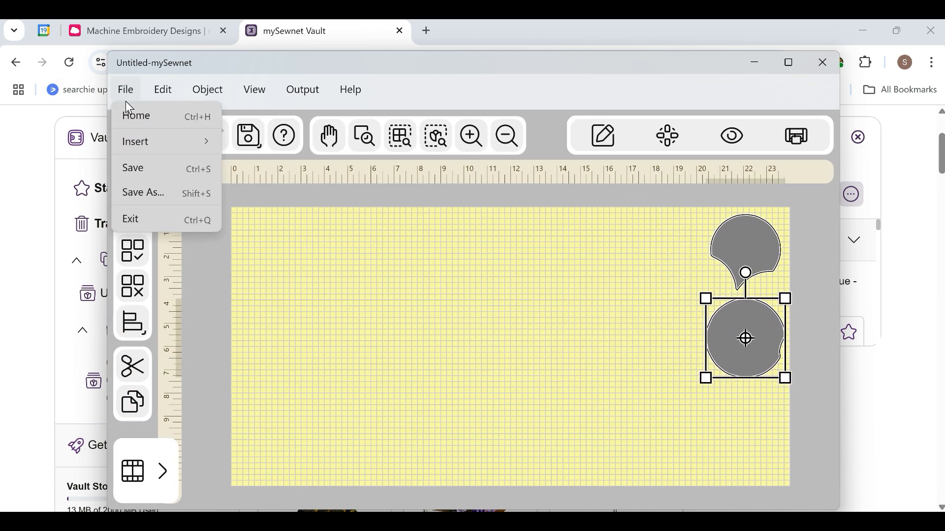
mouse_move(146, 144)
left_click(259, 143)
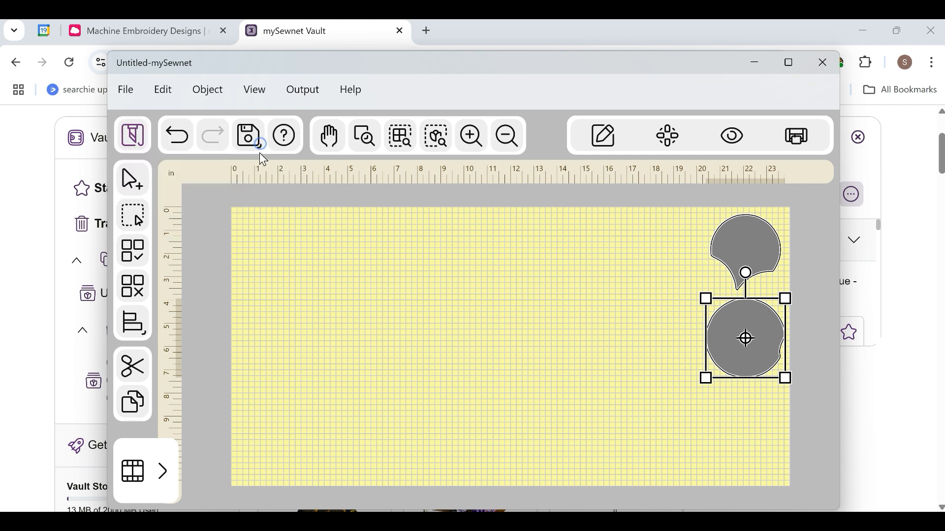
left_click(363, 161)
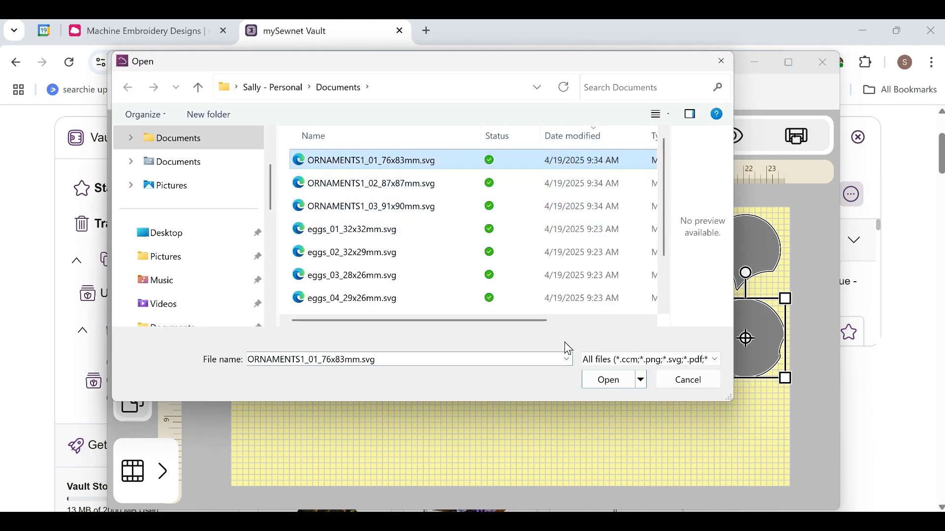
left_click(608, 380)
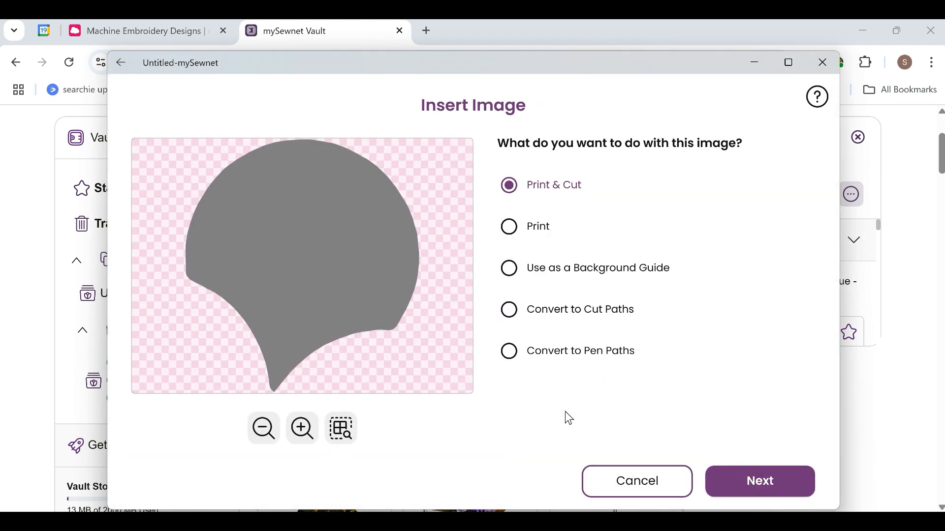
left_click(679, 483)
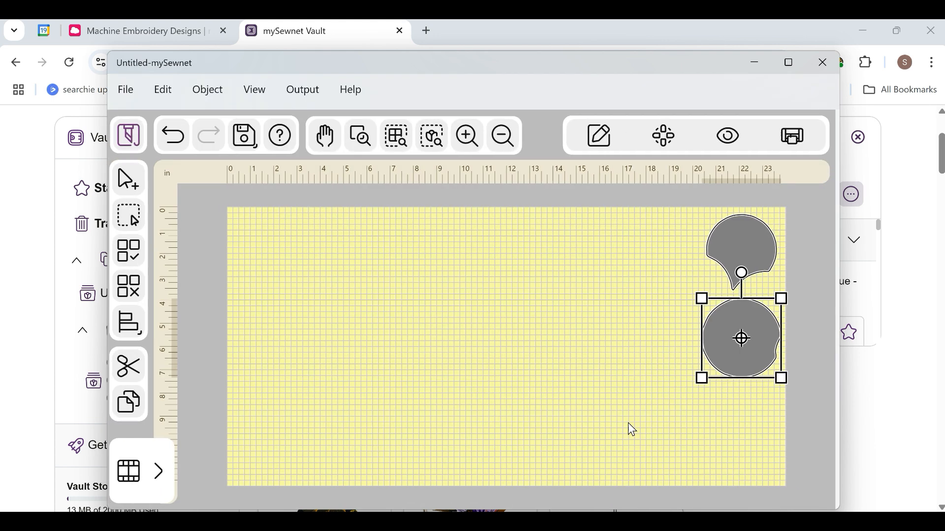
Insert ORNAMENTS1_03_91x90mm.svg as cut paths and place it to the left of the two other ornament pieces.
left_click(125, 89)
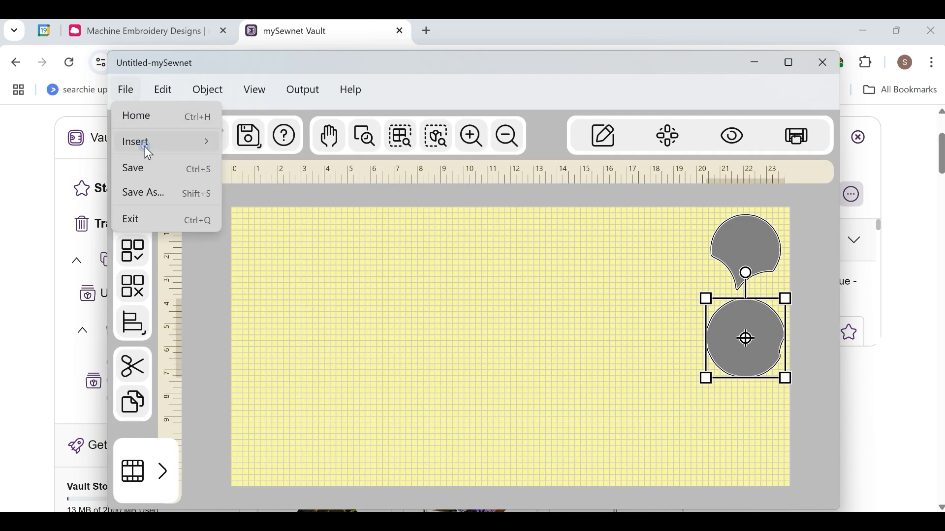
mouse_move(171, 154)
left_click(270, 141)
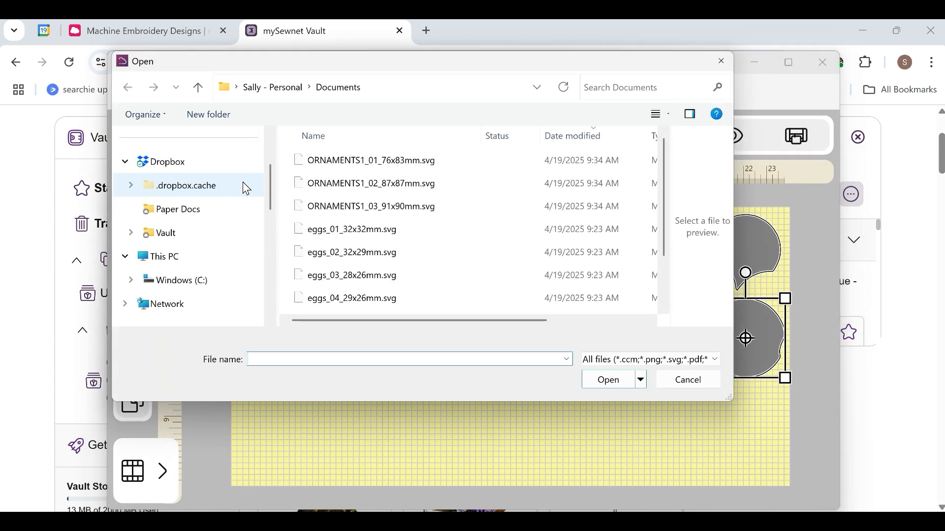
left_click(361, 212)
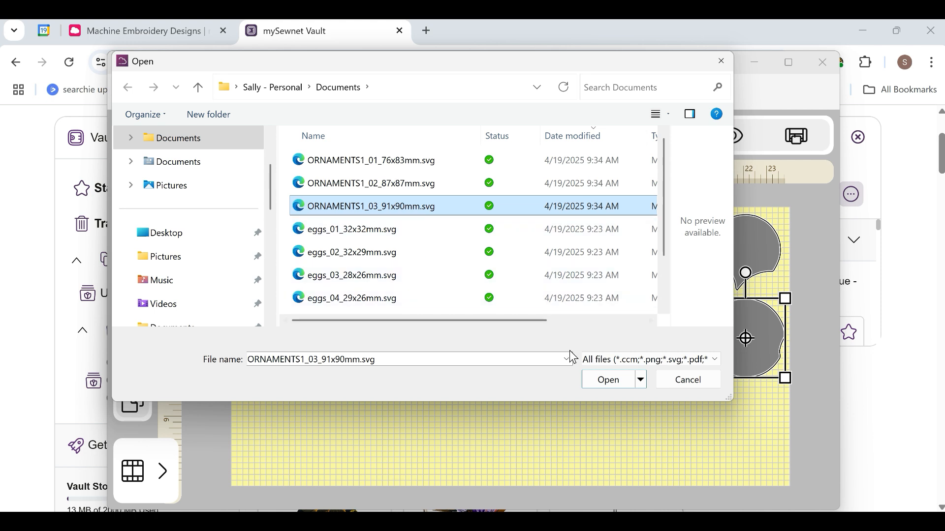
left_click(608, 379)
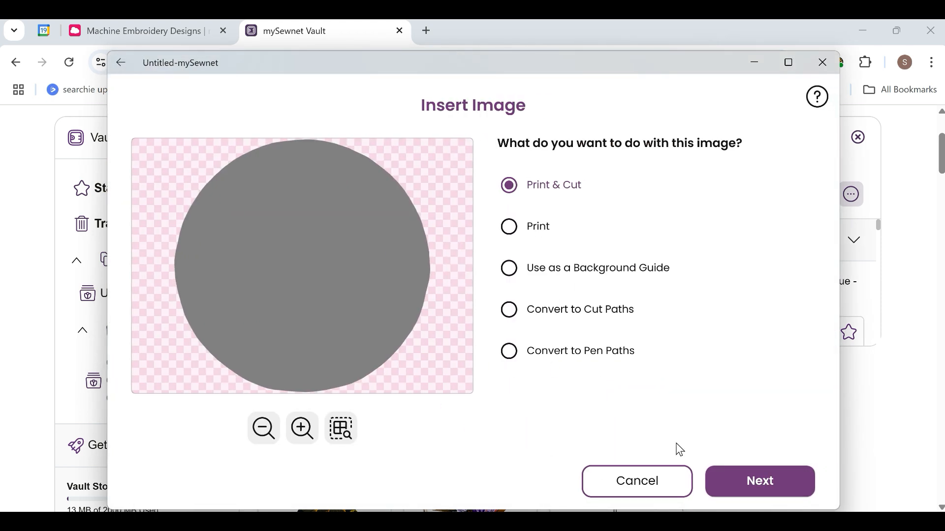
left_click(528, 318)
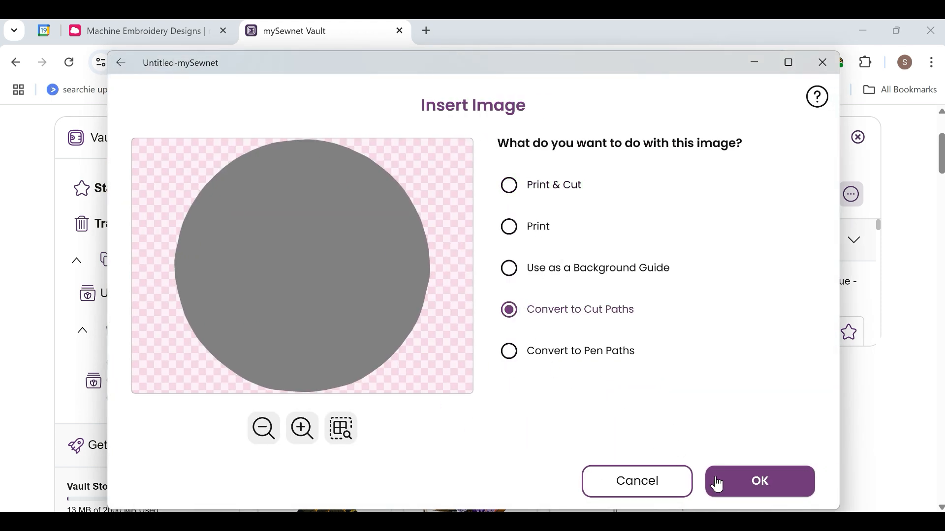
left_click(759, 482)
left_click_drag(532, 349, 618, 297)
left_click_drag(757, 241, 682, 245)
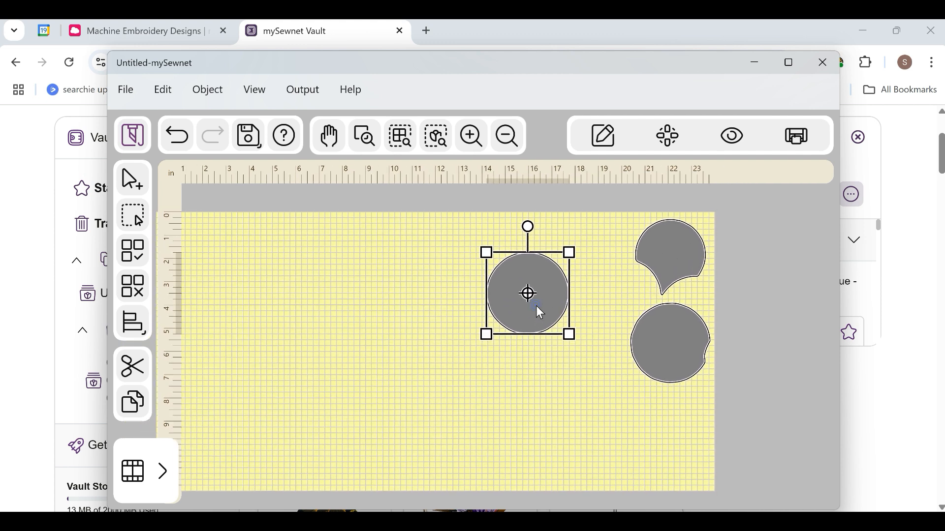
Try shrinking the full round ornament piece to about 2.7" in height and width, and undo the resize.
left_click_drag(528, 295, 541, 326)
left_click(501, 285)
left_click_drag(487, 253, 505, 271)
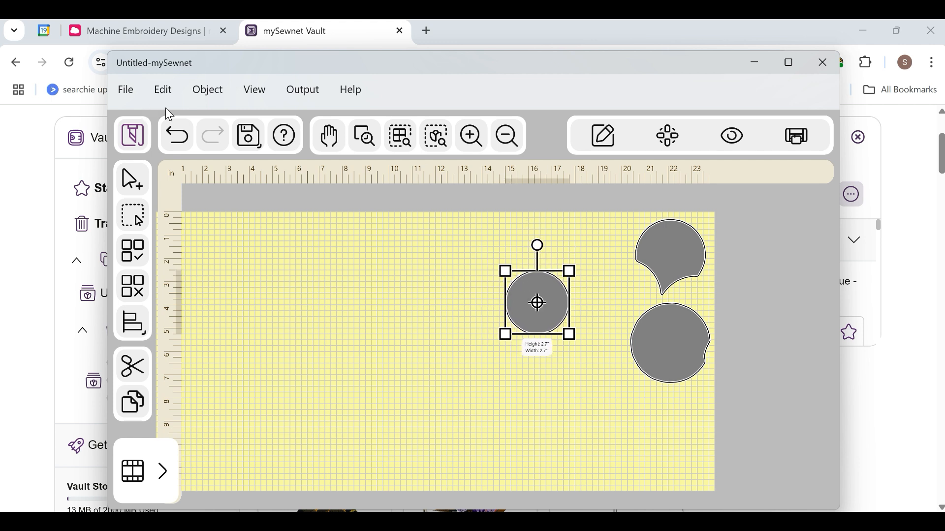
left_click(178, 137)
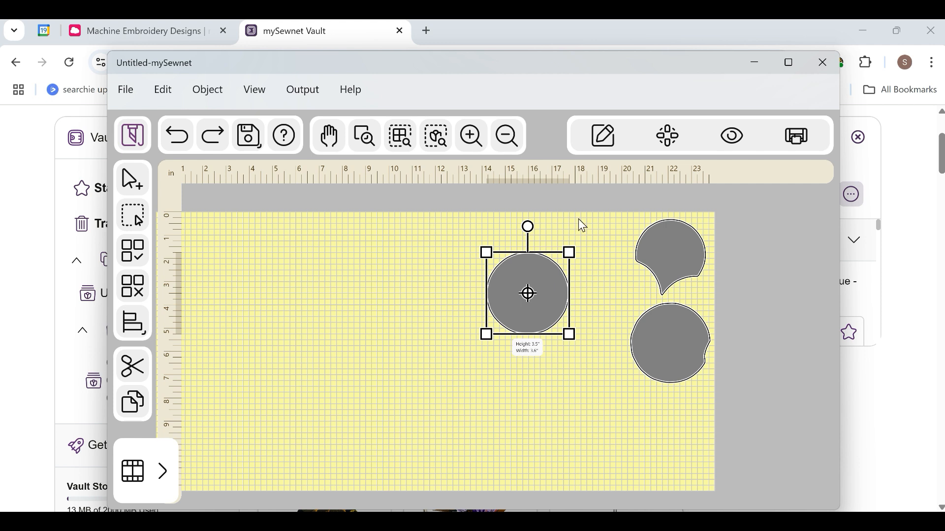
Disable resizing for the full round ornament piece in its transform settings, and deselect the piece.
left_click(602, 137)
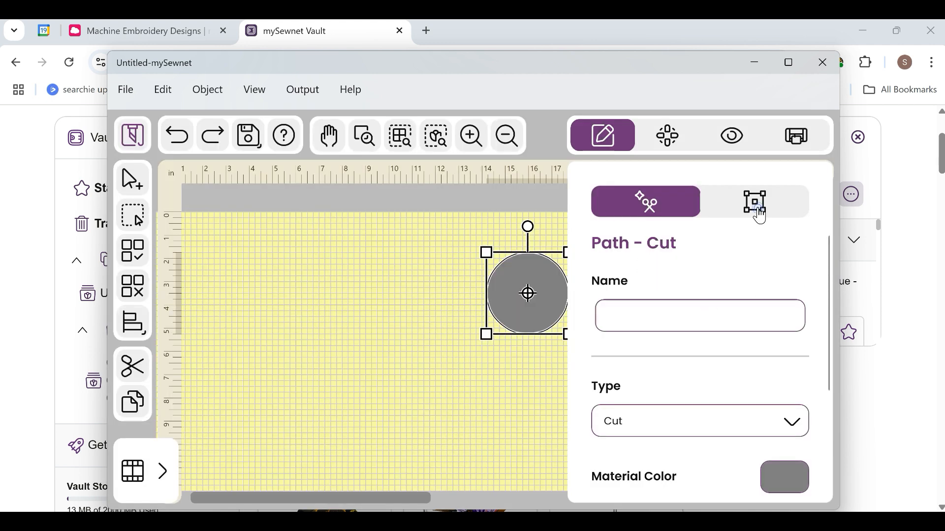
left_click(758, 209)
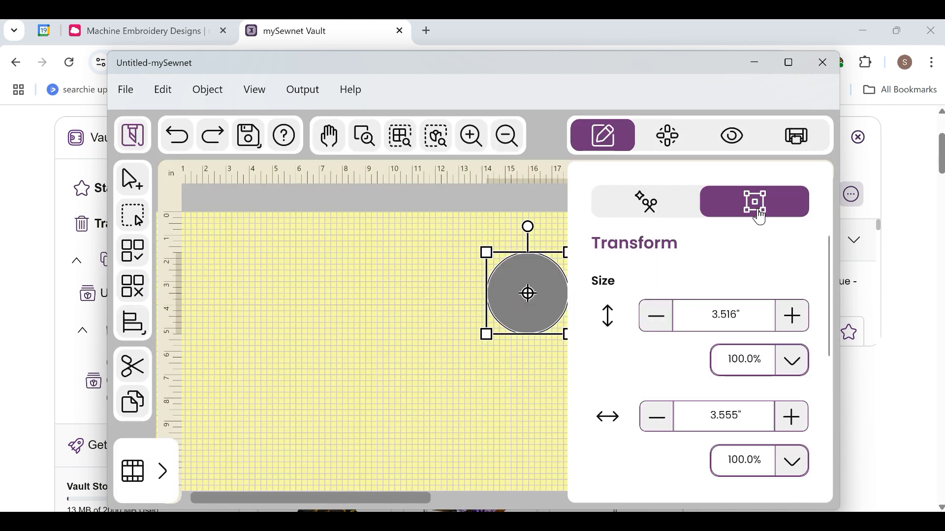
scroll(797, 403, "down", 4)
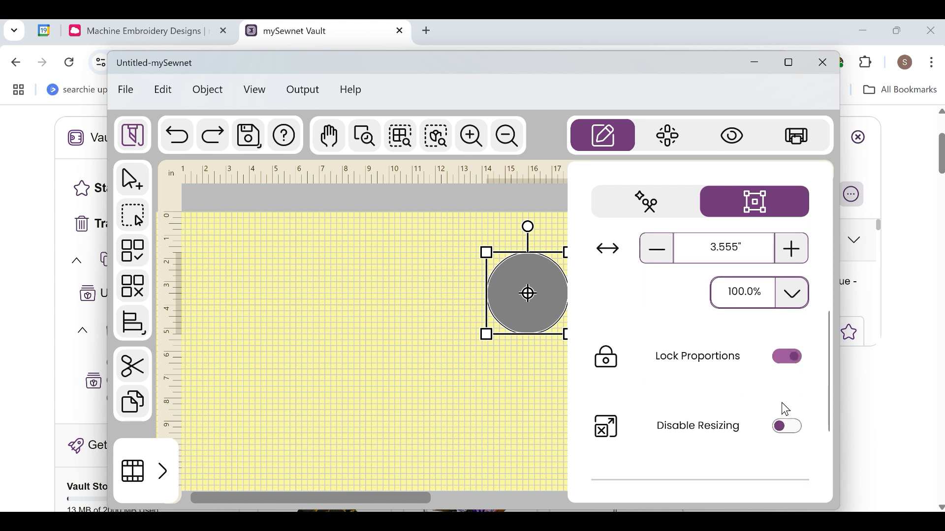
left_click(790, 436)
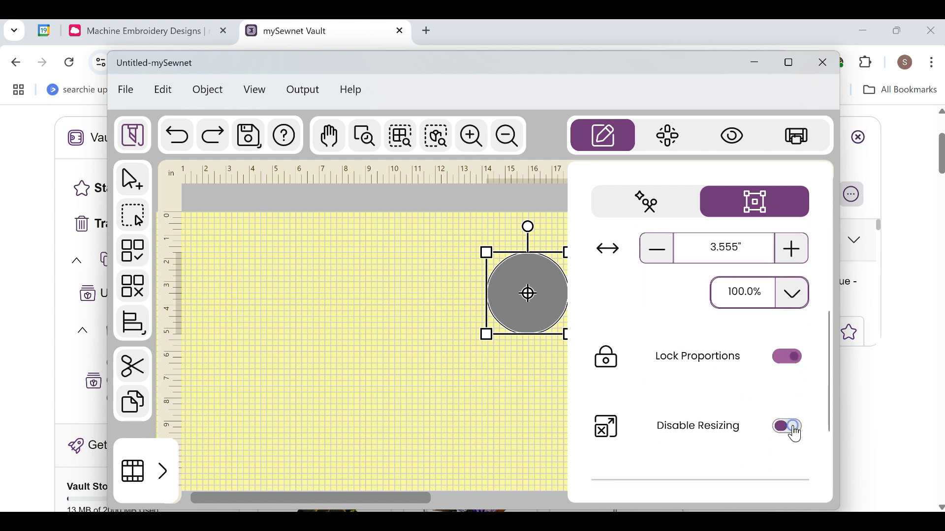
left_click(458, 396)
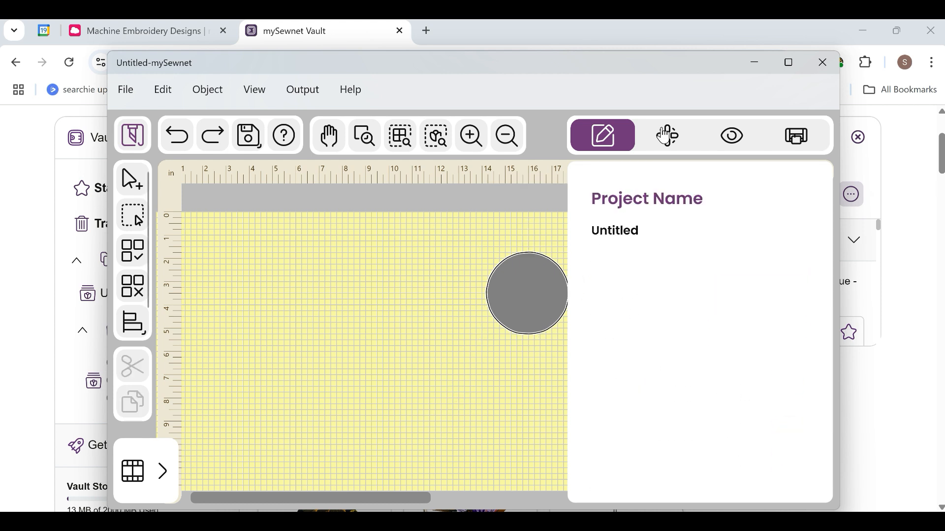
left_click(668, 138)
left_click(605, 138)
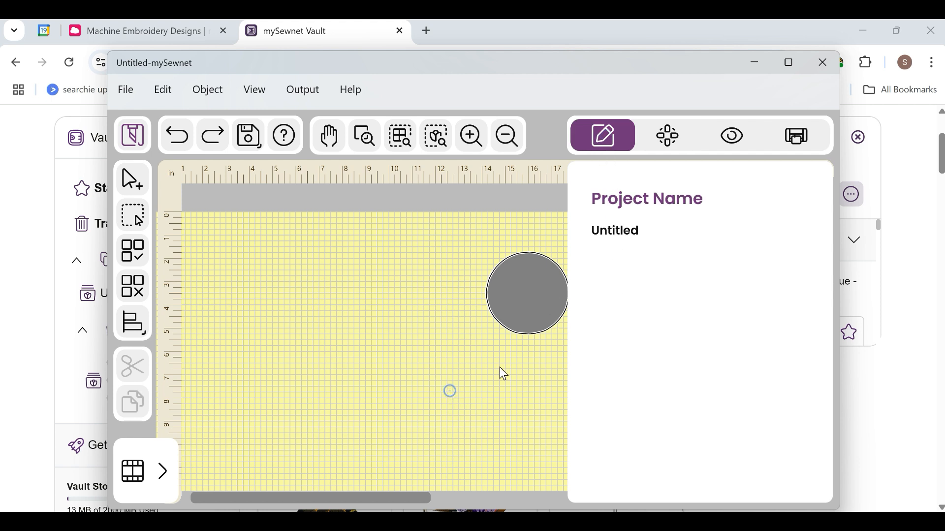
left_click(605, 136)
Disable resizing for the pointed ornament piece in the canvas's upper-right corner.
left_click(681, 272)
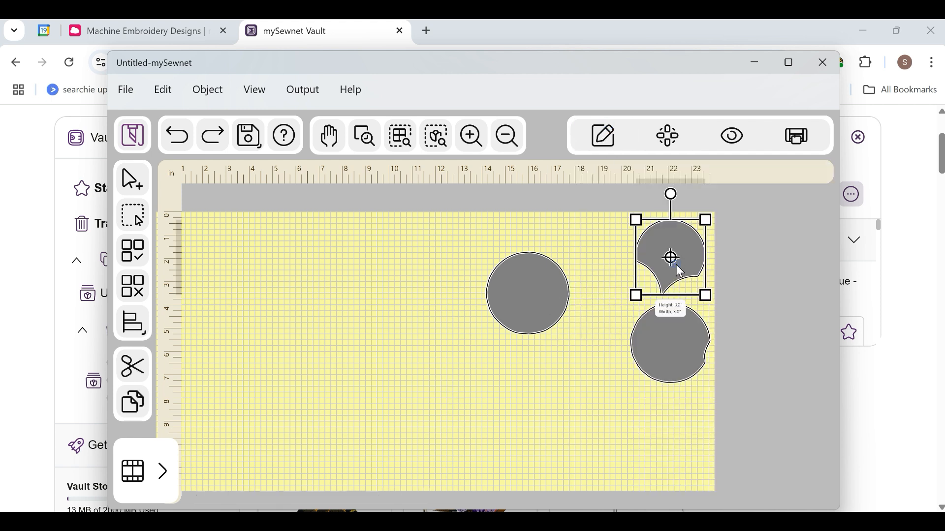
left_click(605, 137)
left_click(787, 426)
left_click(611, 148)
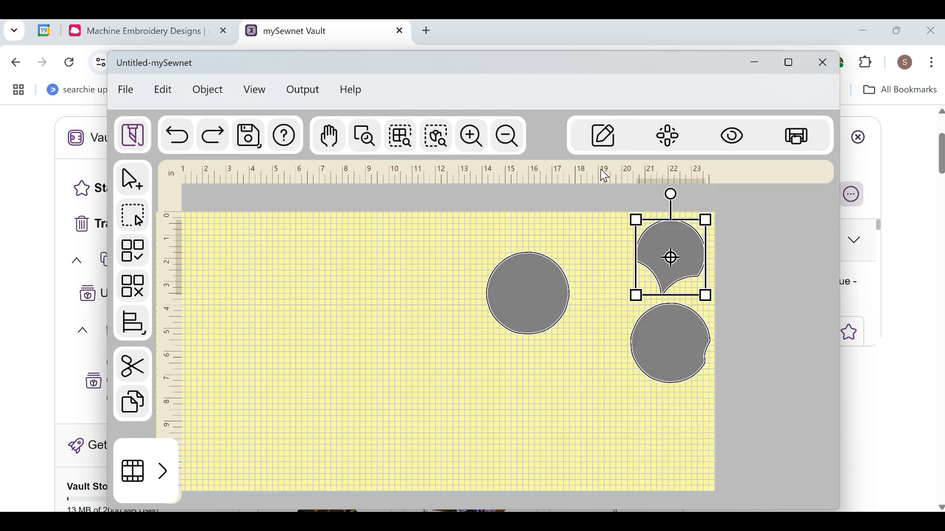
Disable resizing for the notched round ornament piece, and check the full round piece's size settings.
left_click(674, 347)
left_click(608, 140)
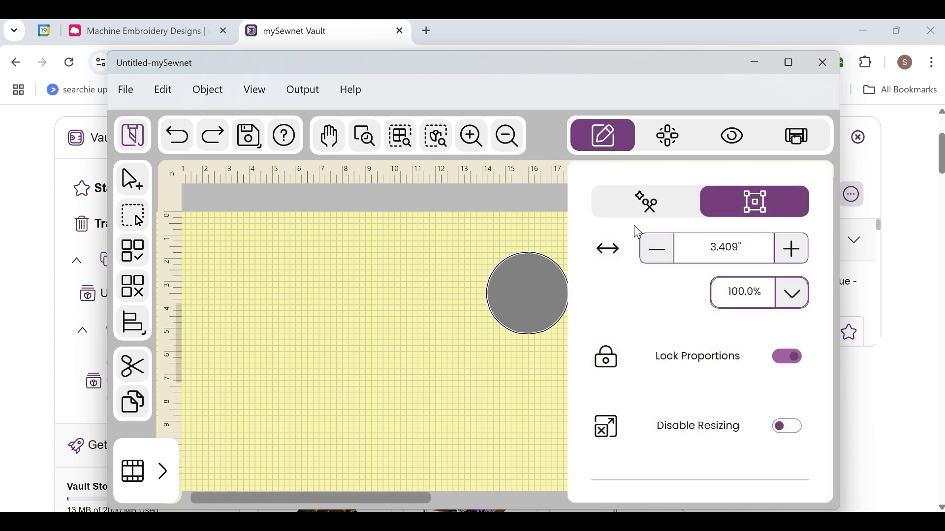
left_click(787, 426)
left_click(548, 354)
left_click(529, 298)
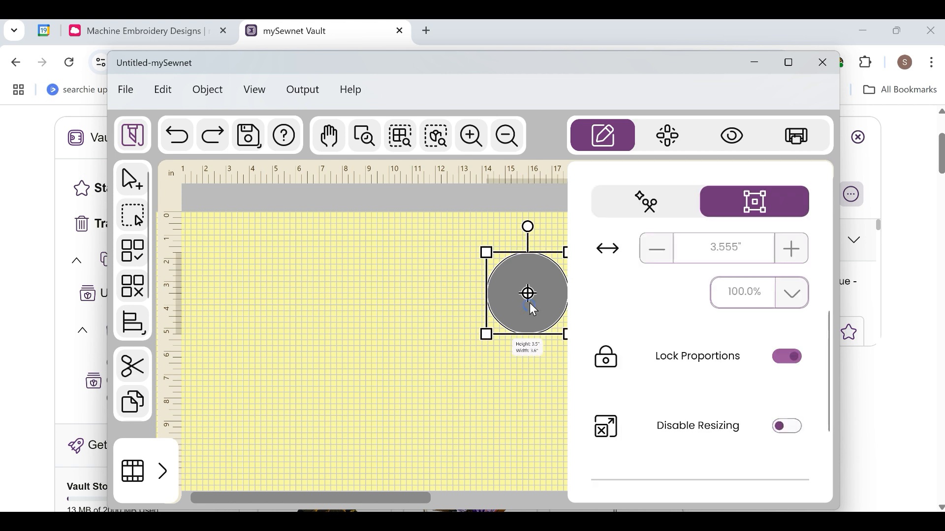
left_click(599, 133)
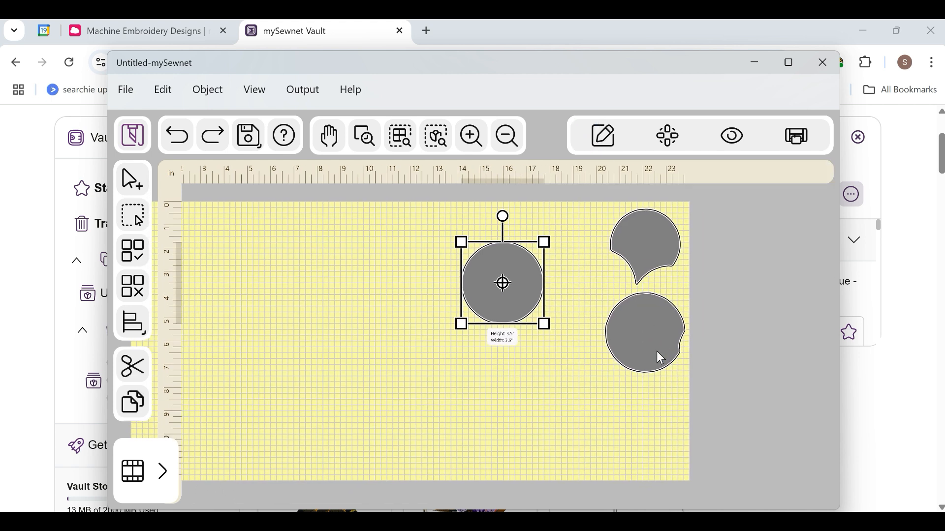
Cluster the three ornament pieces mid-canvas, with the notched piece beside the full round one and the pointed piece nested above them.
left_click(699, 360)
left_click_drag(700, 360, 449, 316)
left_click_drag(575, 300, 543, 332)
left_click(702, 247)
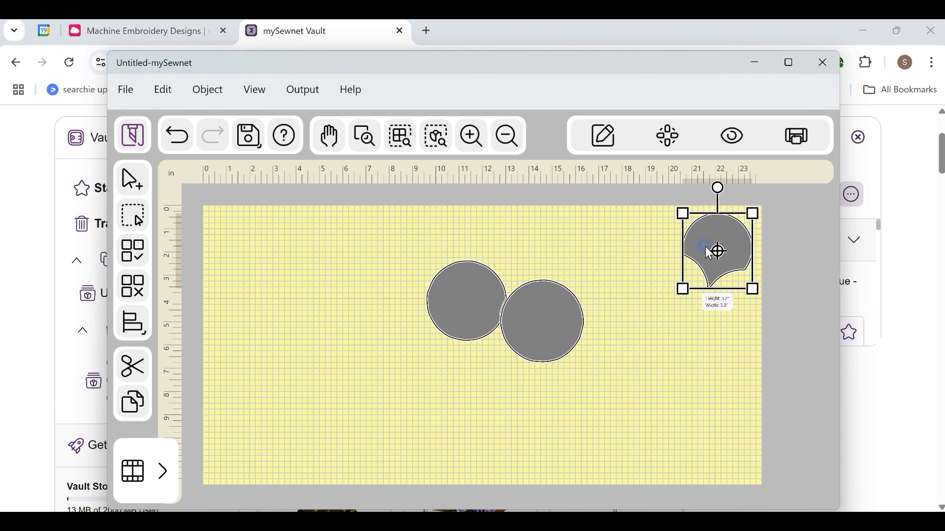
left_click_drag(706, 253, 505, 263)
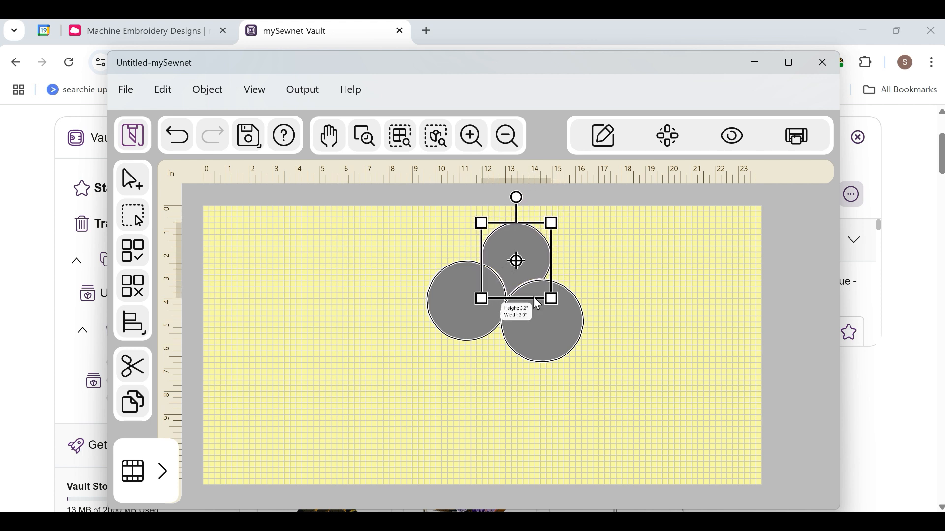
left_click(553, 339)
left_click_drag(550, 329, 541, 328)
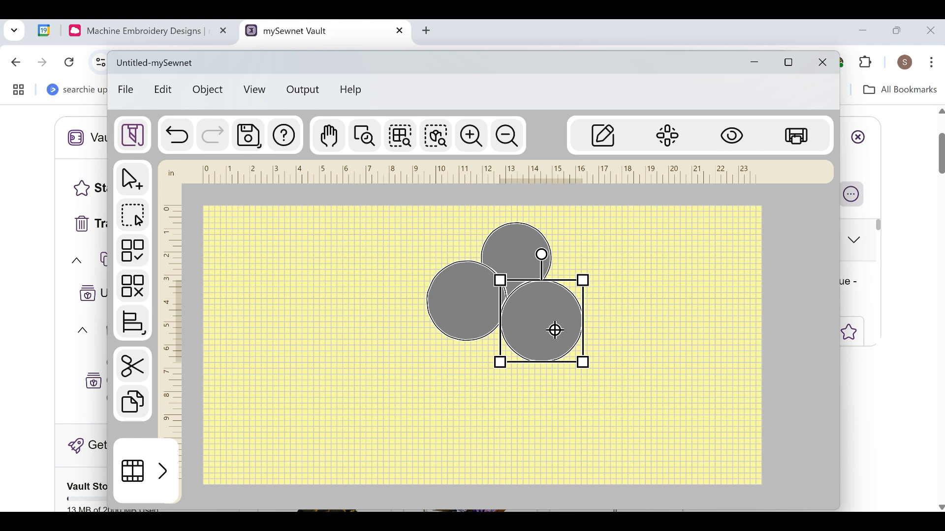
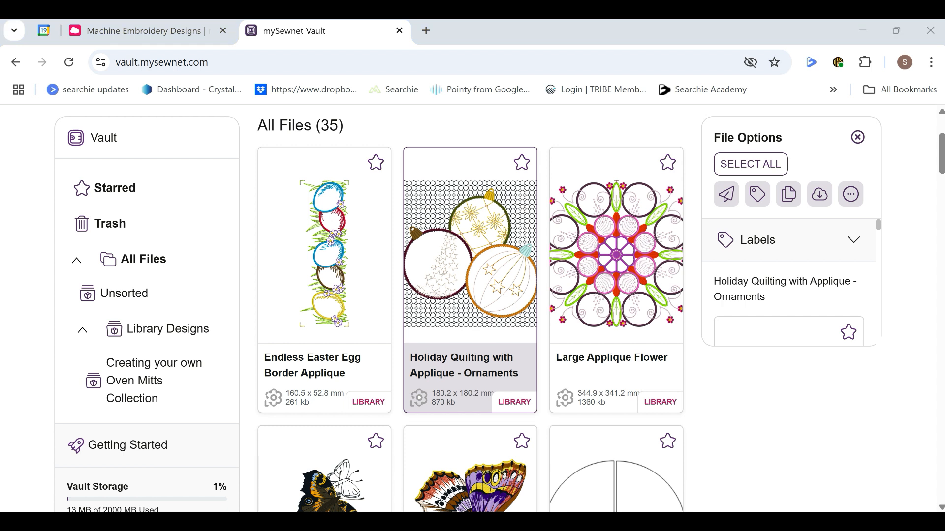
Switch back to the mySewnet Crafting project and insert eggs_01_32x32mm.svg from the device as cut paths.
left_click(353, 520)
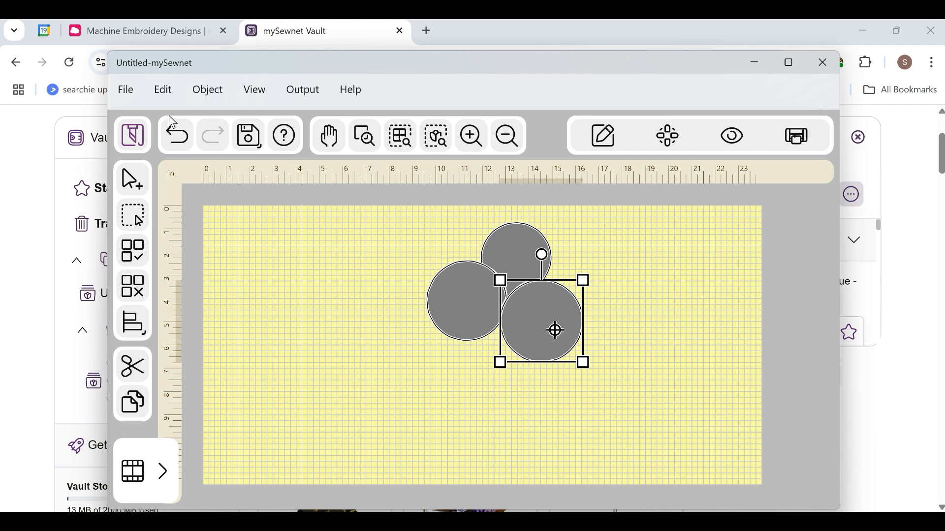
left_click(126, 93)
mouse_move(131, 140)
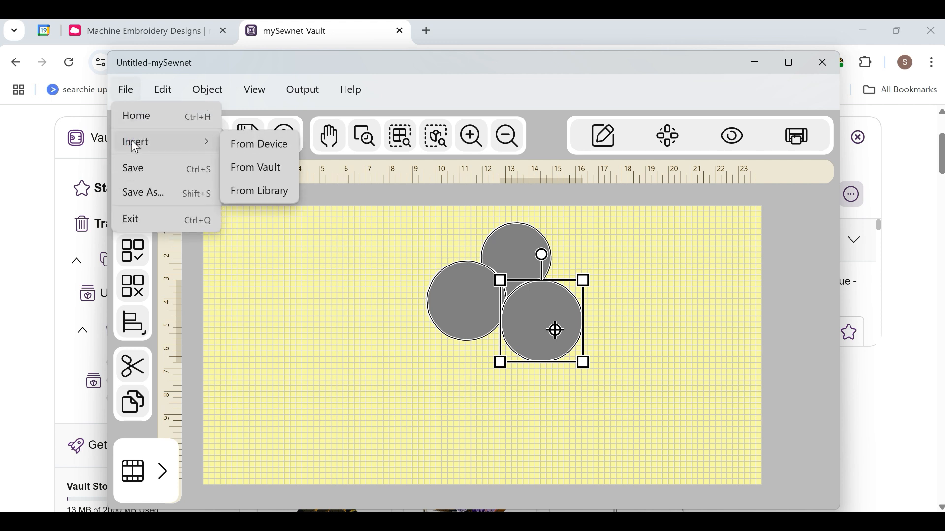
left_click(249, 144)
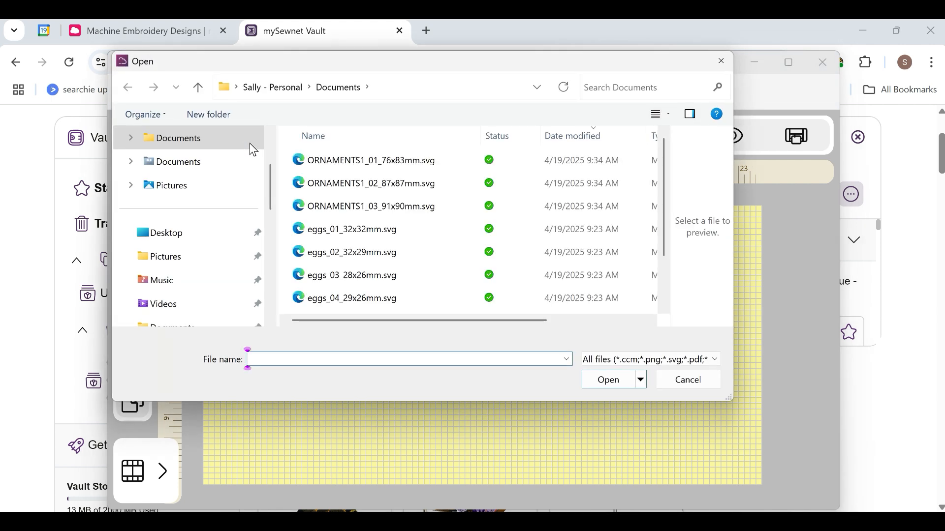
left_click(343, 231)
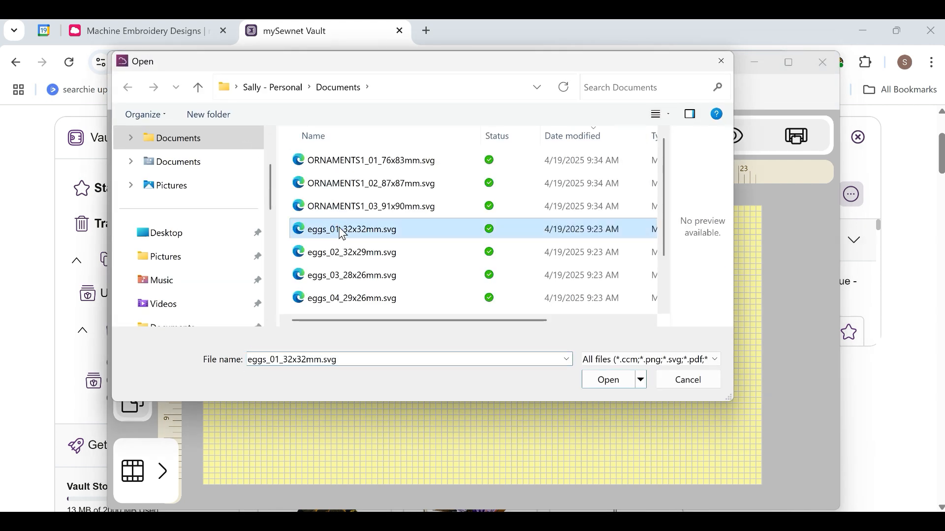
left_click(609, 384)
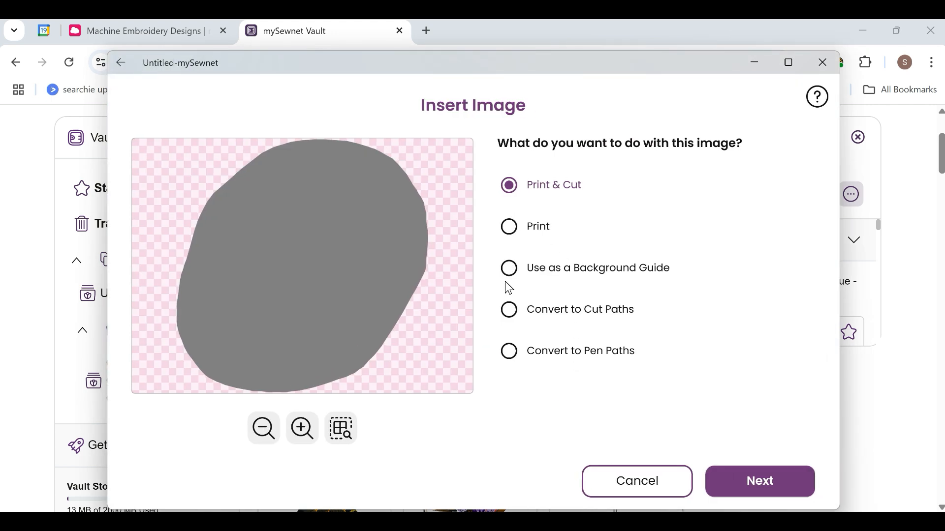
left_click(511, 310)
left_click(761, 481)
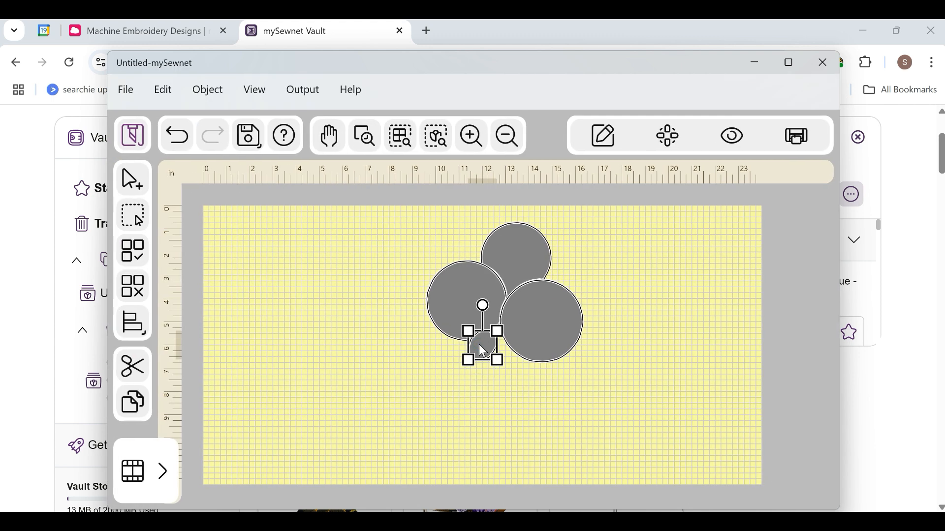
Disable resizing for the first egg piece and move it to the canvas's upper part, well left of the ornaments.
left_click(604, 135)
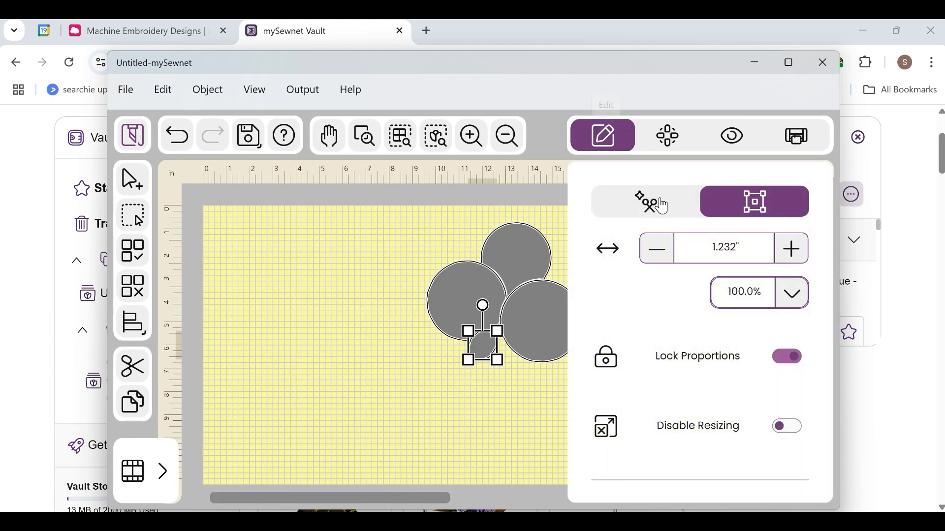
left_click(793, 426)
left_click_drag(501, 363, 353, 243)
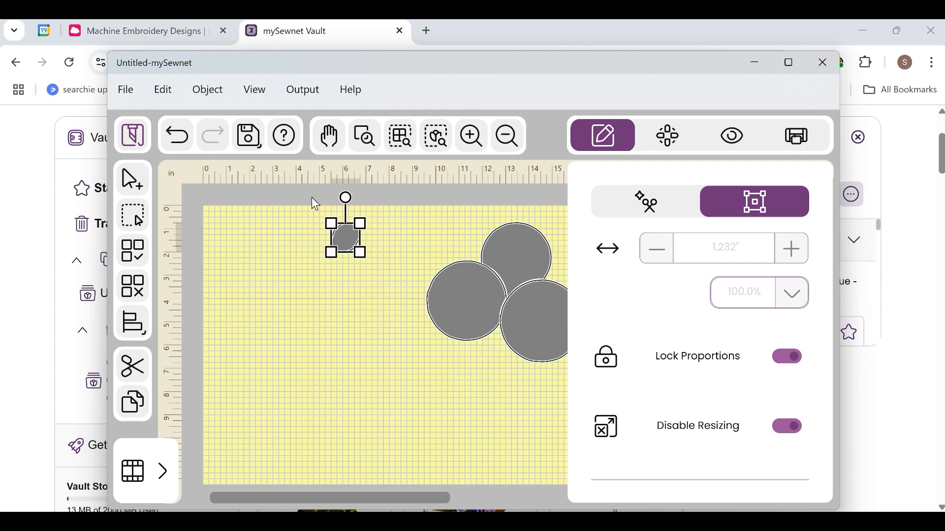
Insert eggs_02_32x29mm.svg from the device as cut paths.
left_click(123, 95)
mouse_move(148, 142)
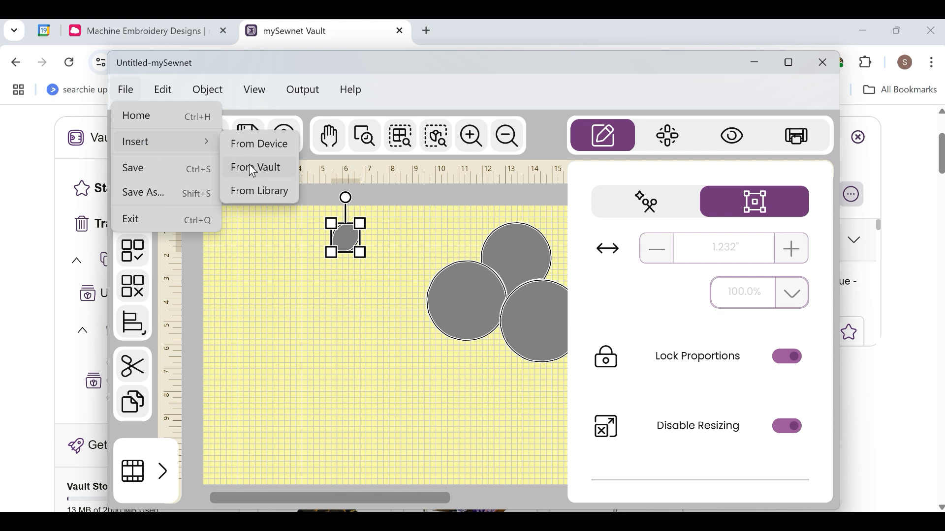
left_click(257, 144)
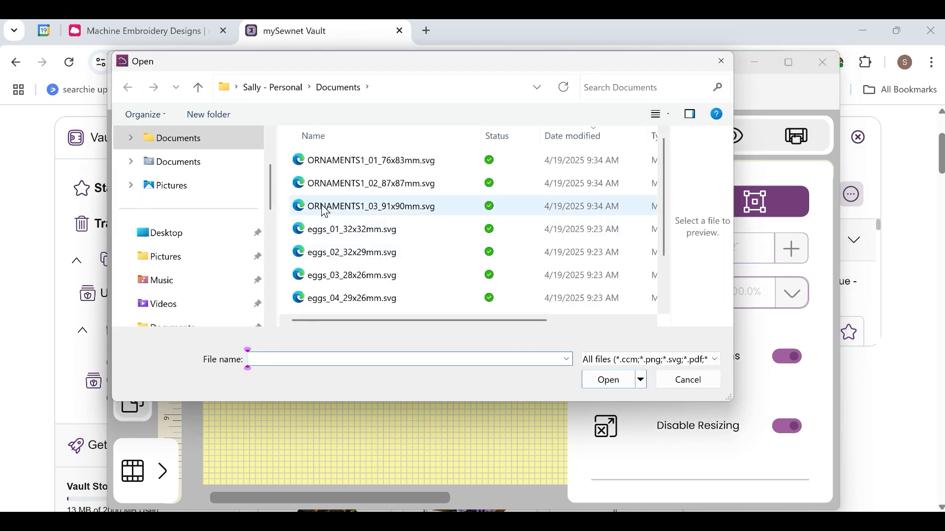
left_click(358, 250)
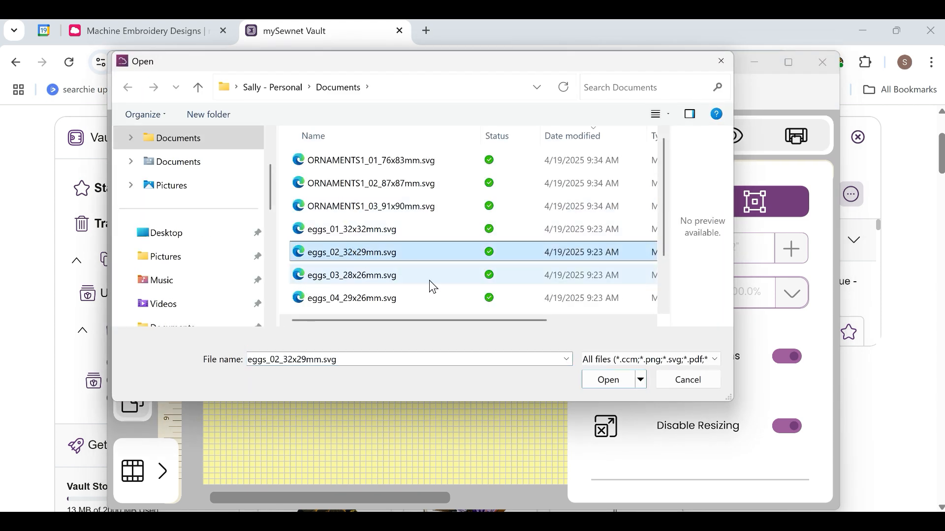
left_click(608, 380)
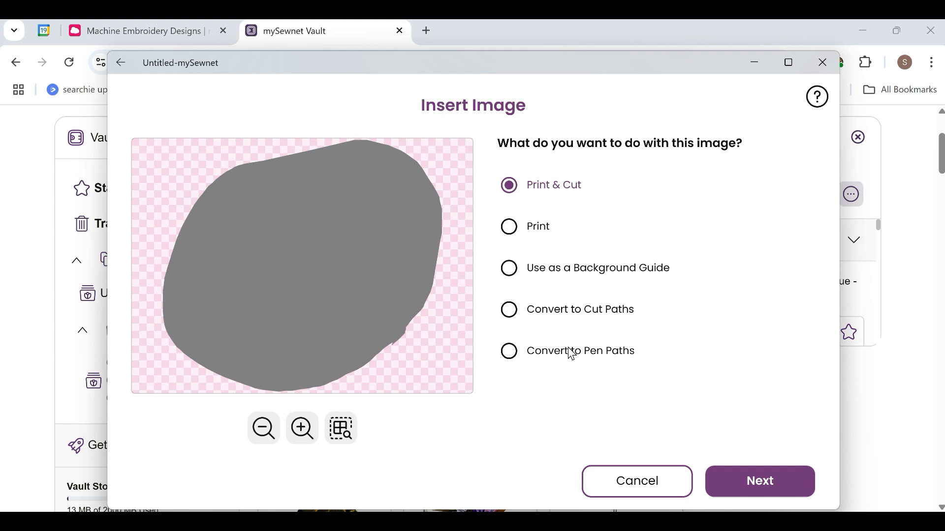
left_click(515, 311)
left_click(758, 487)
Disable resizing for the second egg piece, place it directly below the first egg, and deselect it.
left_click(788, 427)
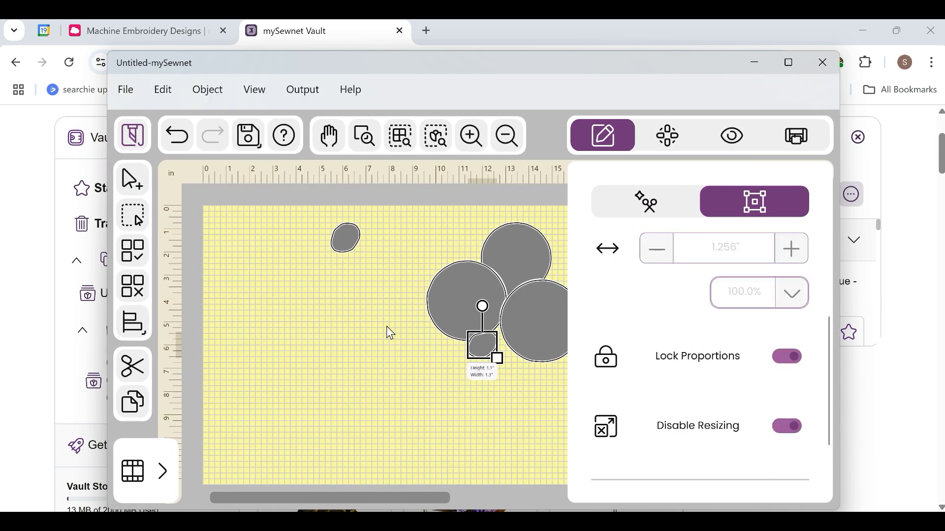
left_click(481, 345)
left_click_drag(482, 346, 346, 280)
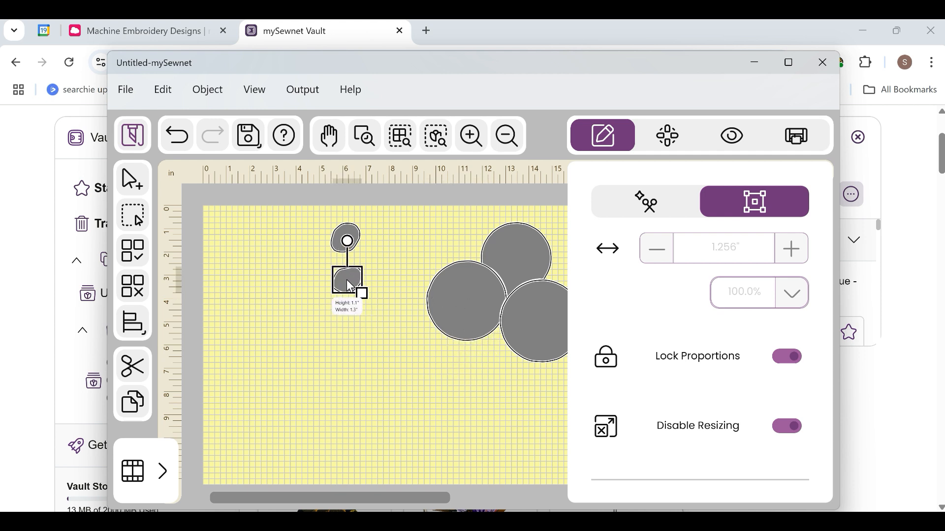
left_click(353, 357)
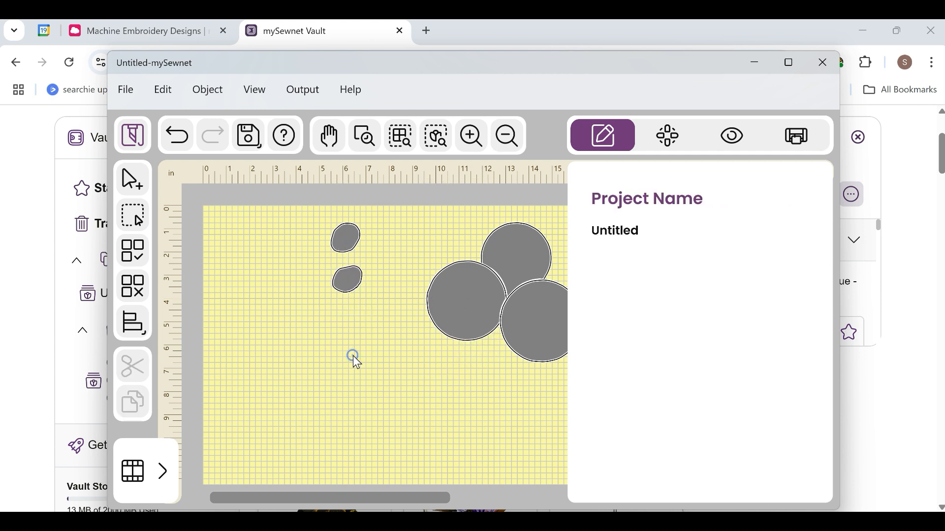
left_click(141, 95)
left_click(144, 143)
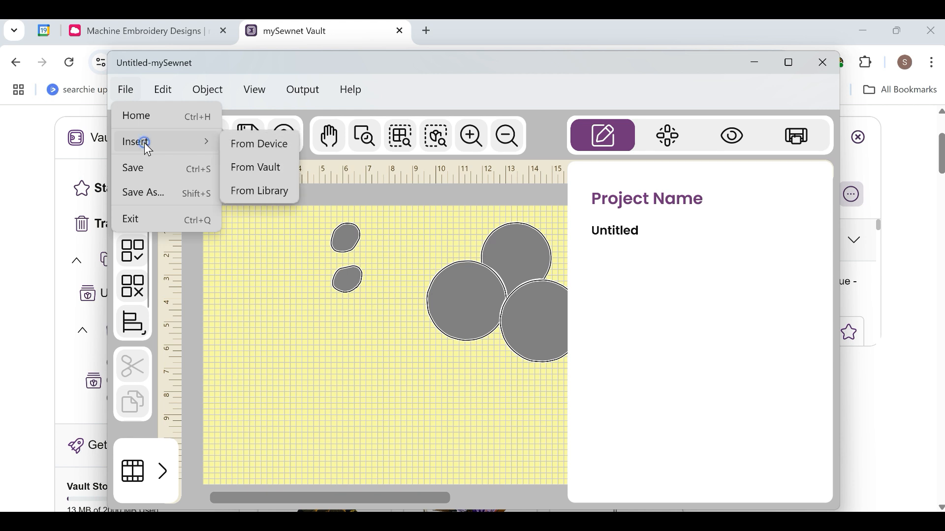
left_click(264, 167)
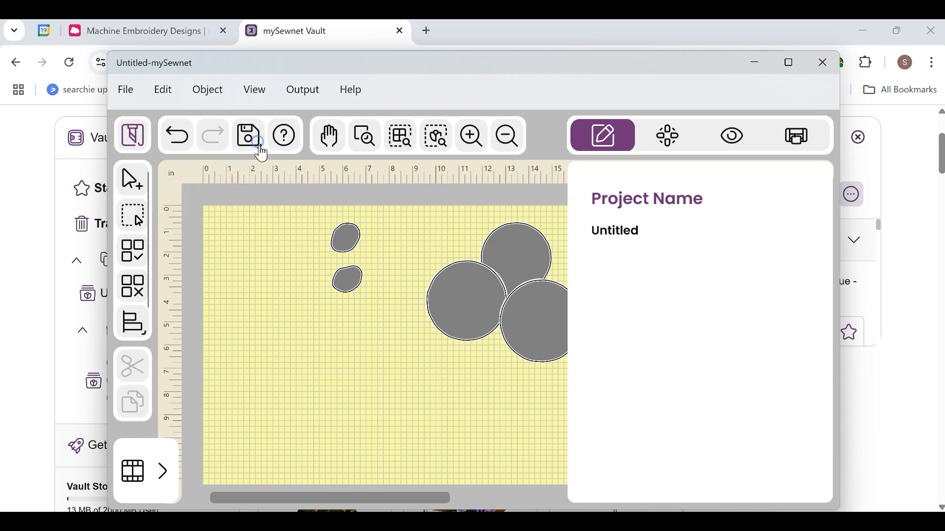
Insert eggs_03_28x26mm.svg from the device as cut paths.
left_click(120, 93)
left_click(137, 142)
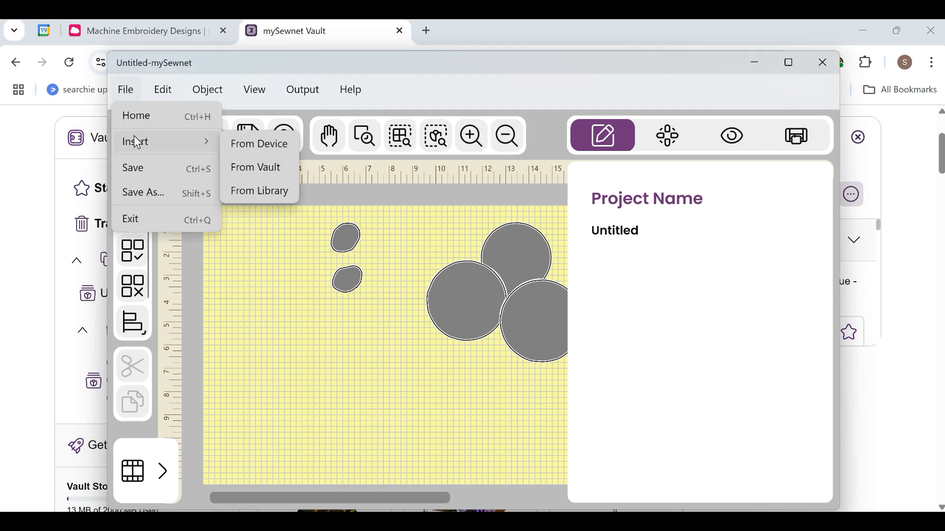
left_click(276, 147)
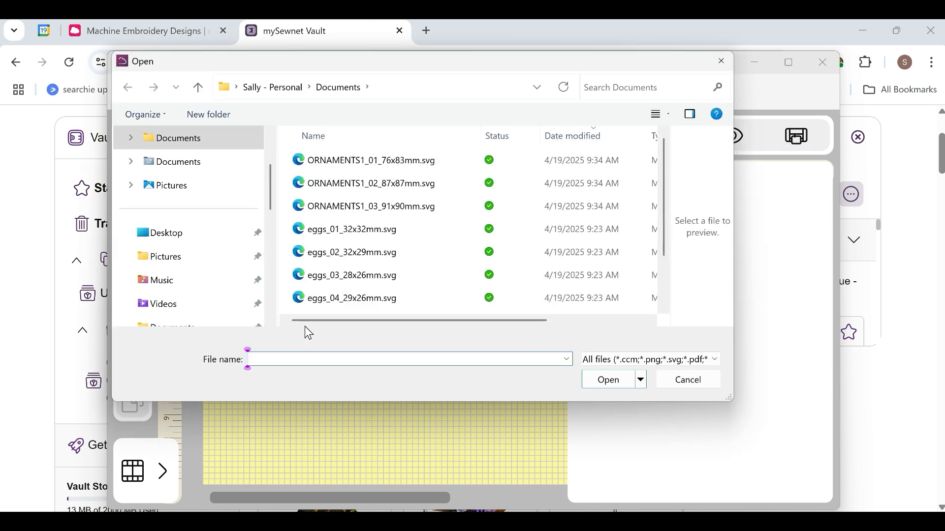
left_click(346, 276)
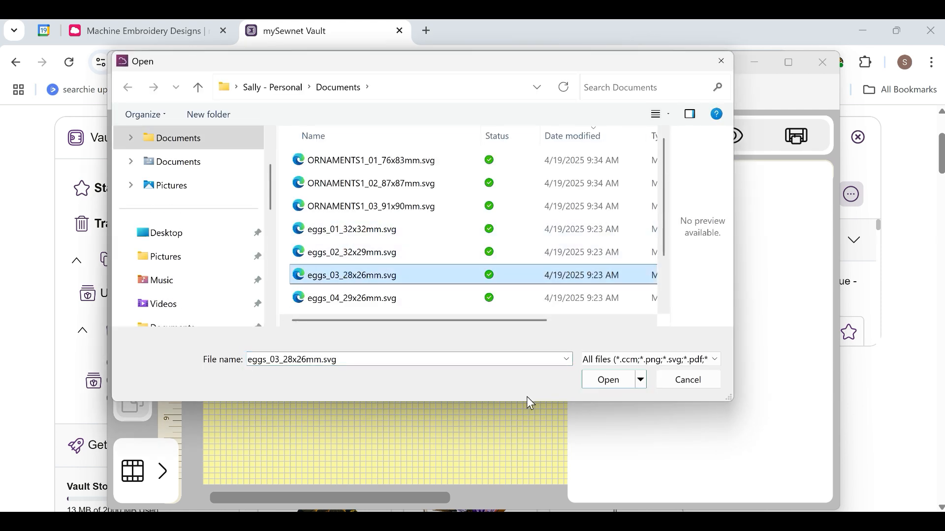
left_click(613, 381)
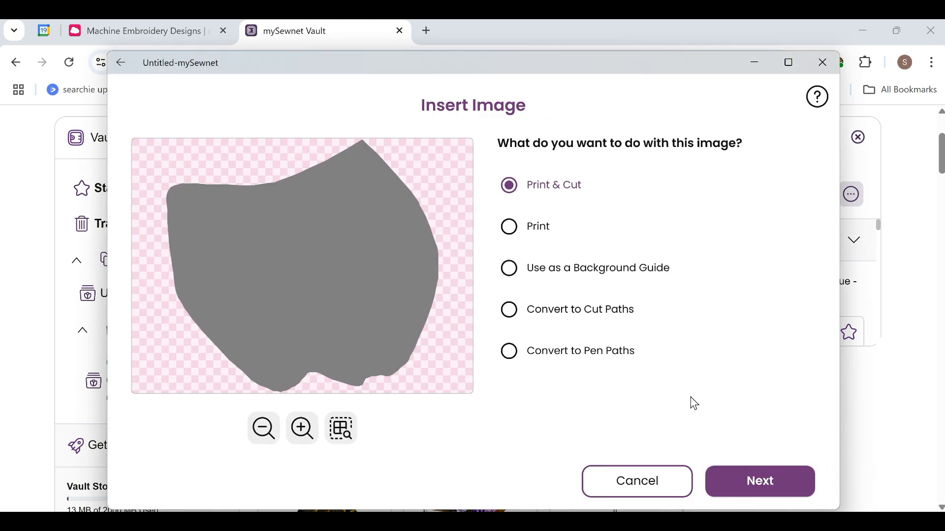
left_click(512, 309)
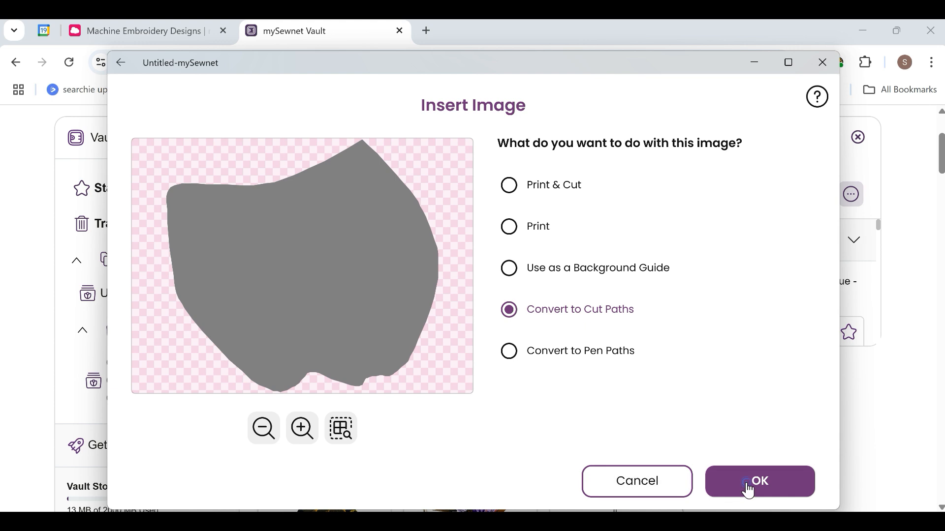
left_click(755, 506)
Disable resizing for the third egg piece, place it in the canvas's upper-left corner, and deselect it.
left_click(787, 426)
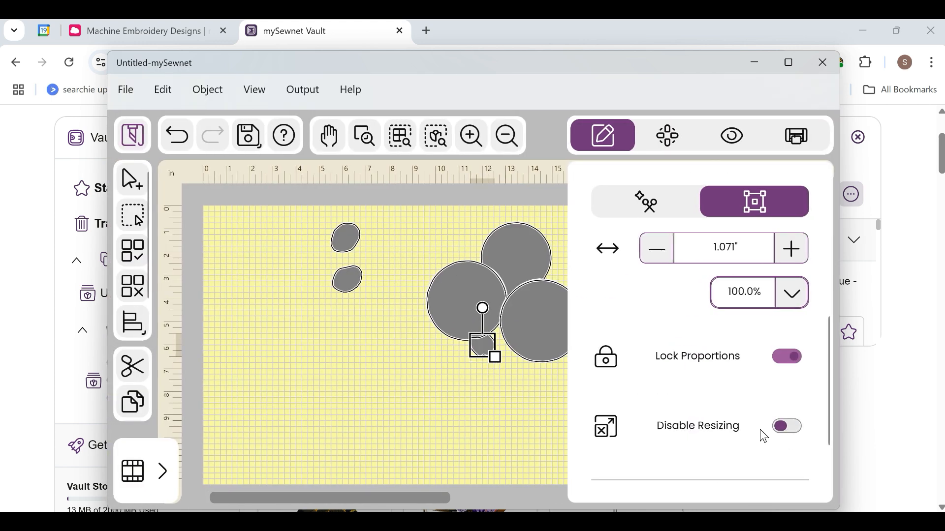
left_click(479, 347)
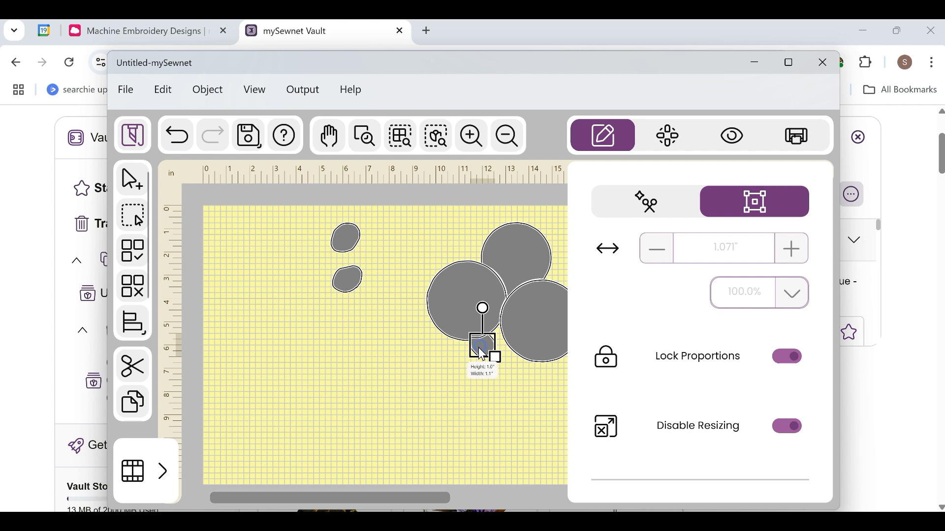
left_click_drag(484, 352, 233, 238)
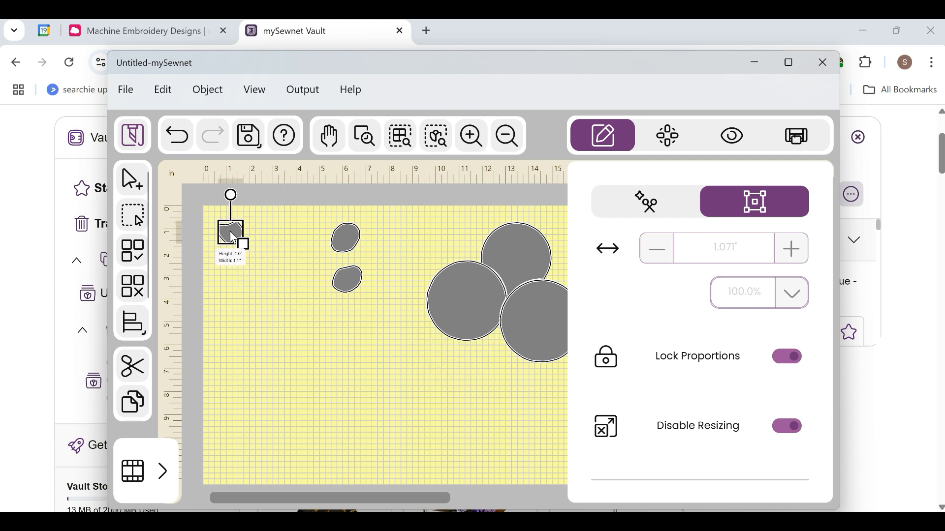
left_click(281, 310)
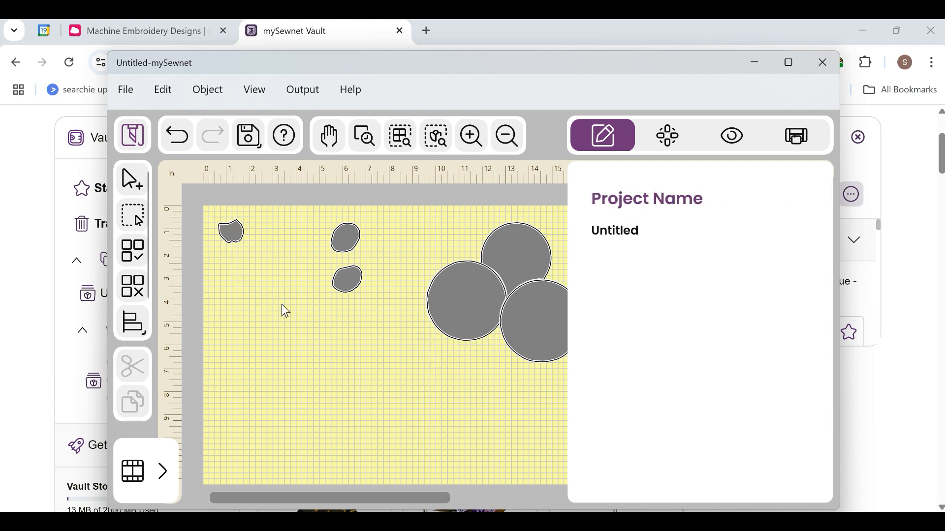
Insert eggs_04_29x26mm.svg from the device as cut paths.
left_click(125, 92)
mouse_move(146, 144)
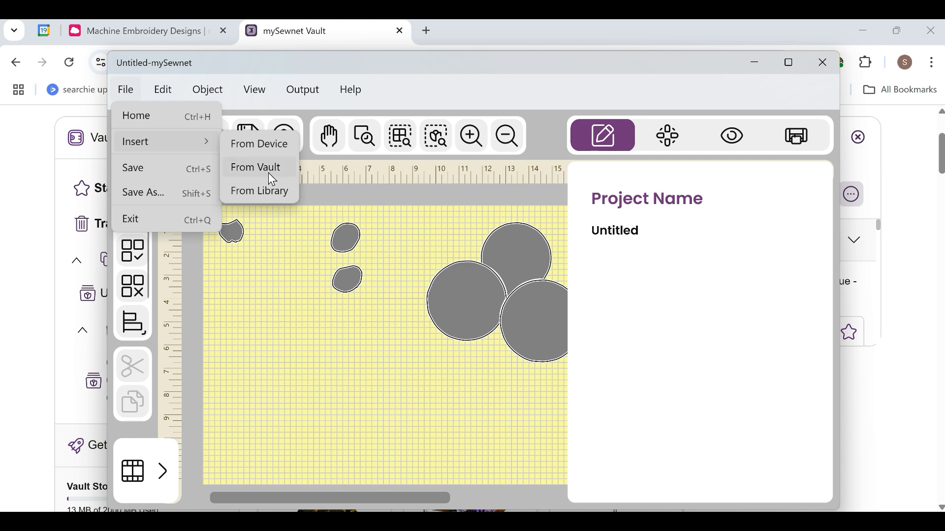
left_click(274, 149)
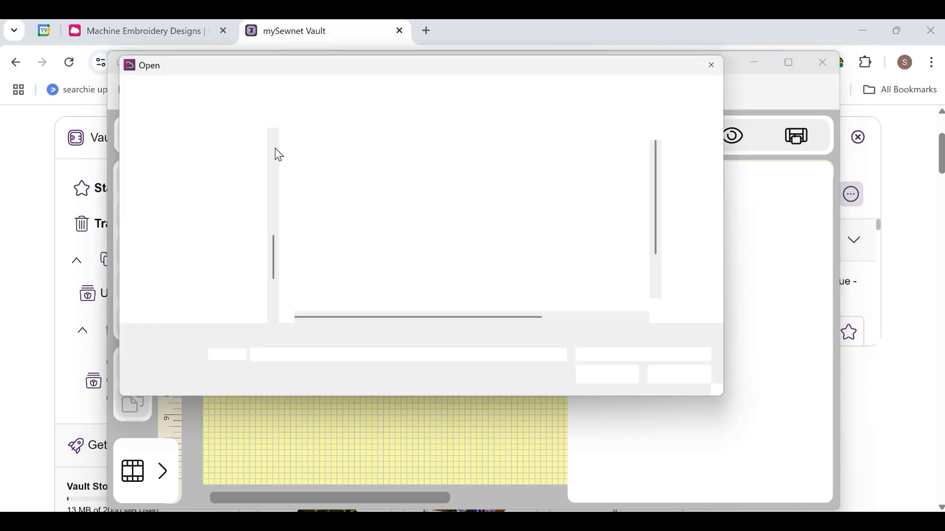
left_click(378, 297)
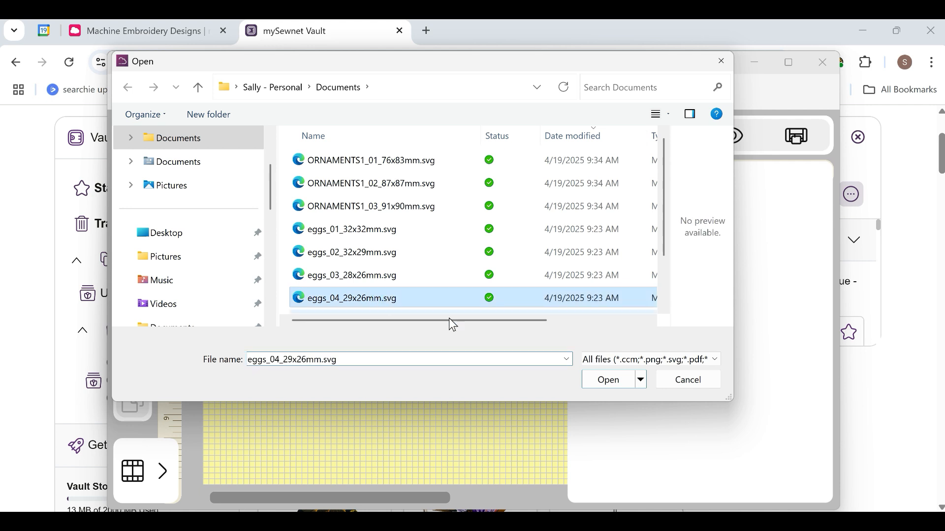
left_click(598, 387)
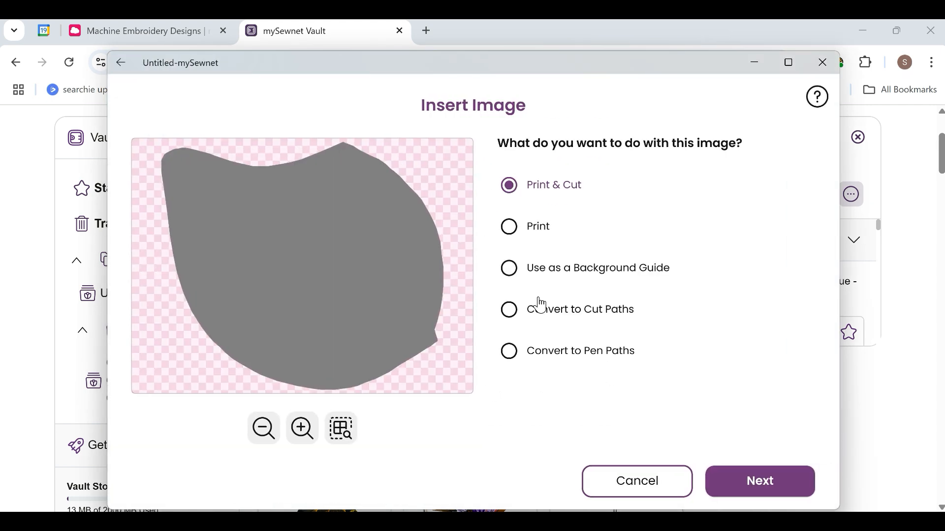
left_click(513, 314)
left_click(749, 481)
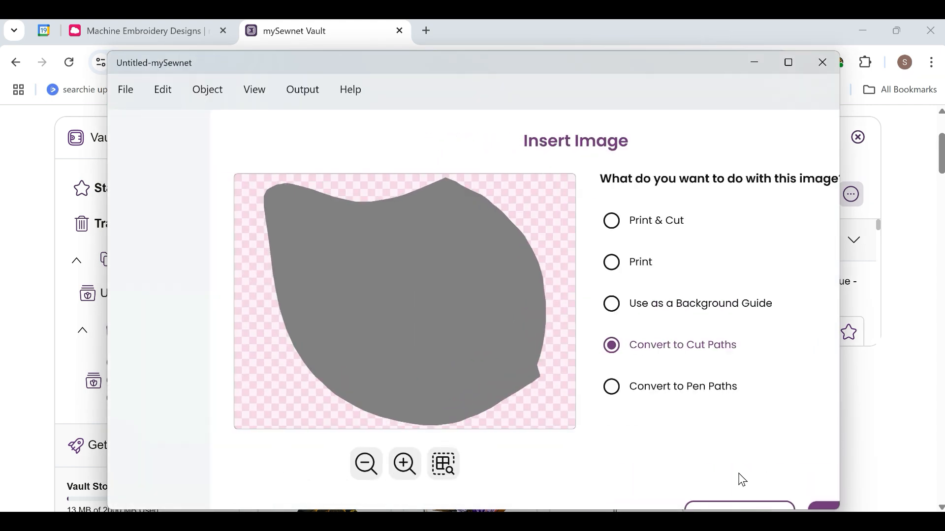
Place the fourth egg piece directly below the third one, disable its resizing, and deselect it.
left_click_drag(480, 341, 229, 259)
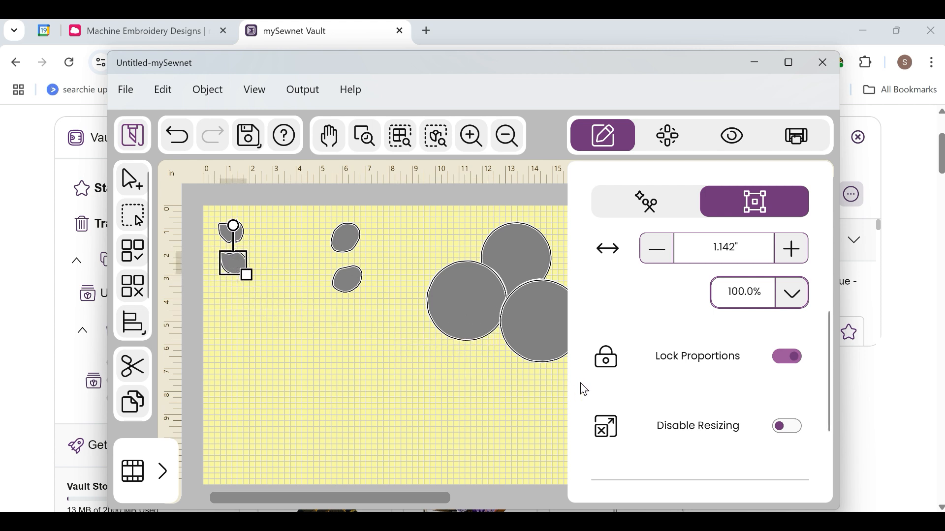
left_click(787, 434)
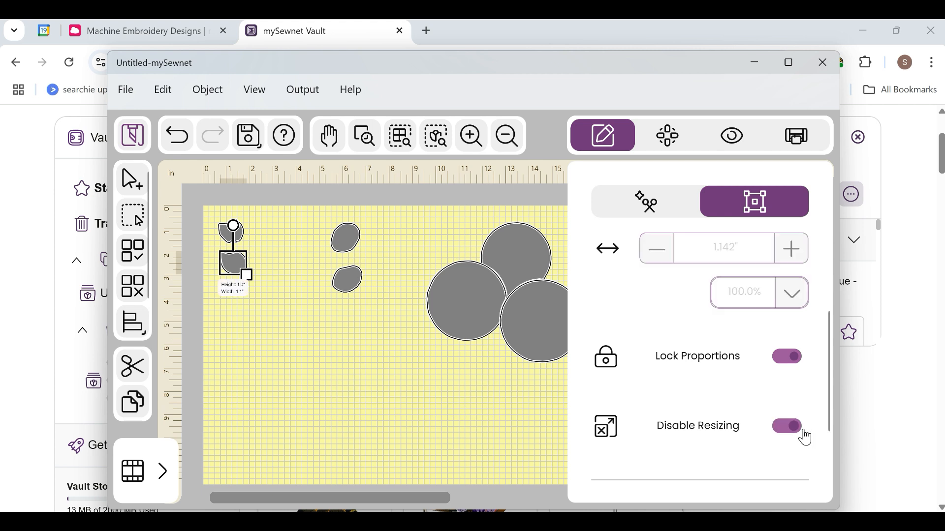
left_click(428, 406)
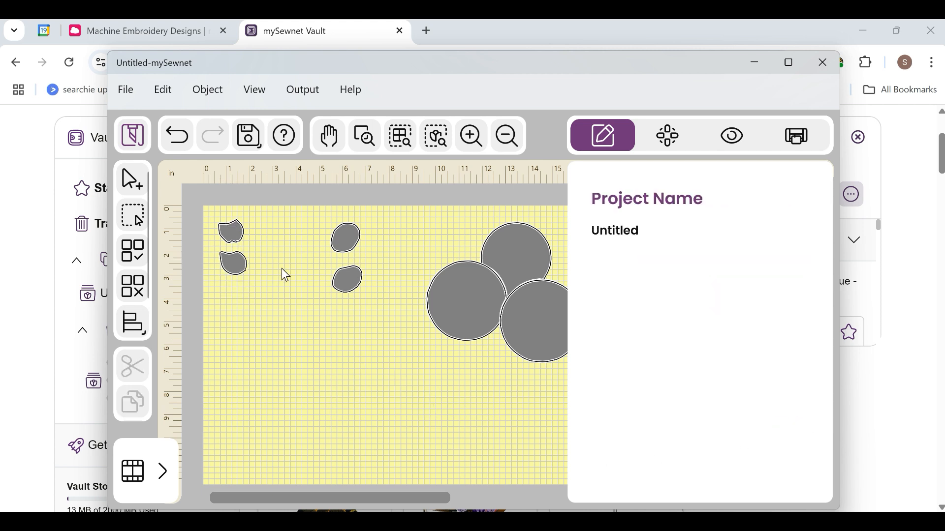
Insert eggs_05_34x29mm.svg from the device as cut paths.
left_click(126, 94)
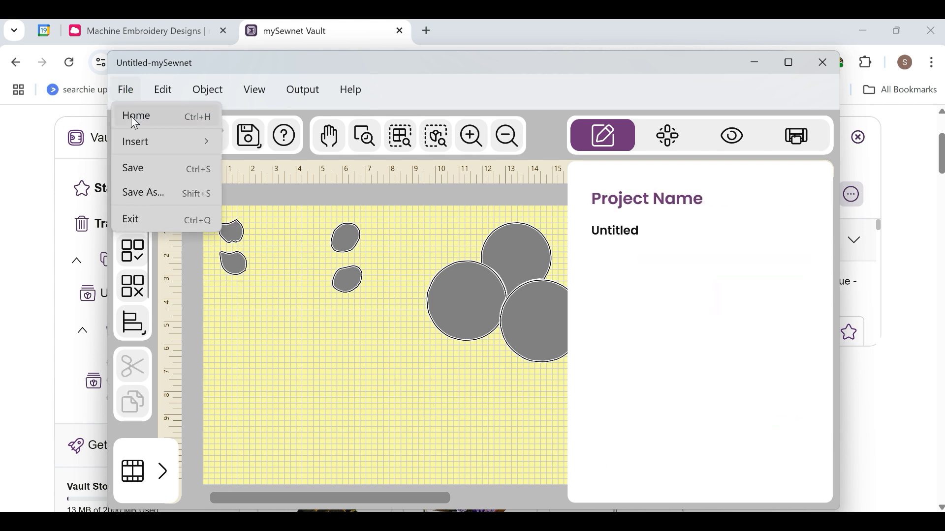
mouse_move(166, 143)
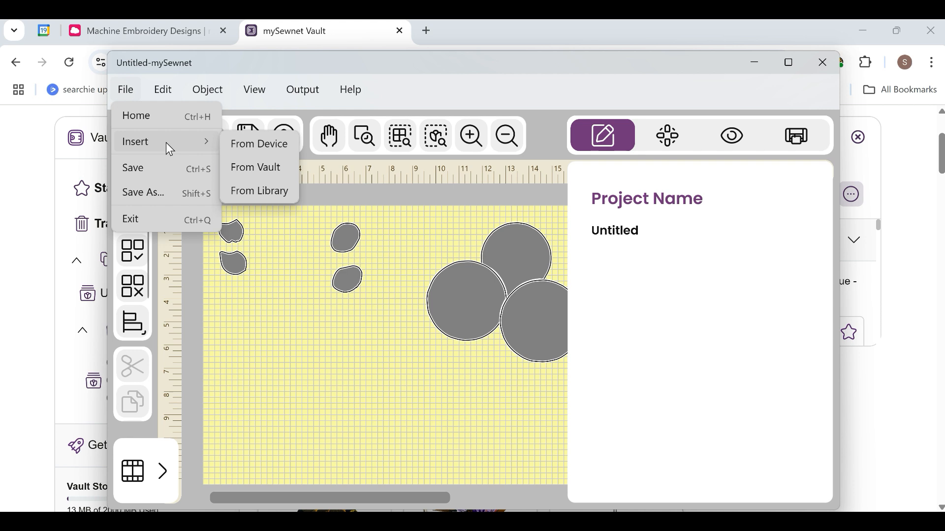
left_click(258, 152)
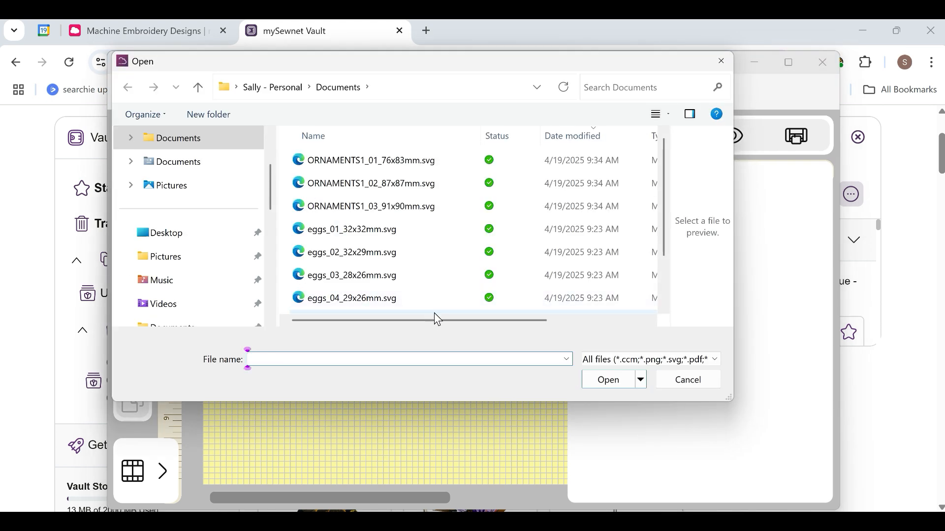
scroll(437, 319, "down", 1)
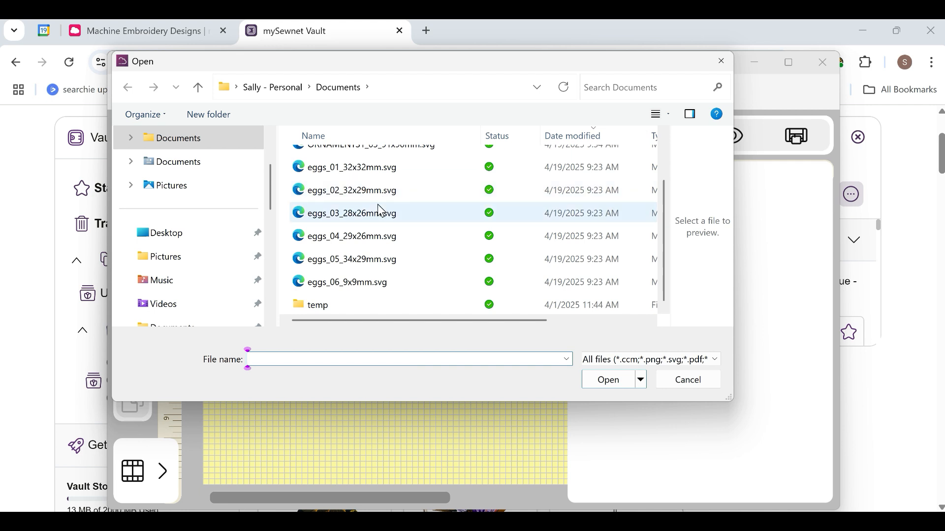
left_click(377, 261)
left_click(598, 385)
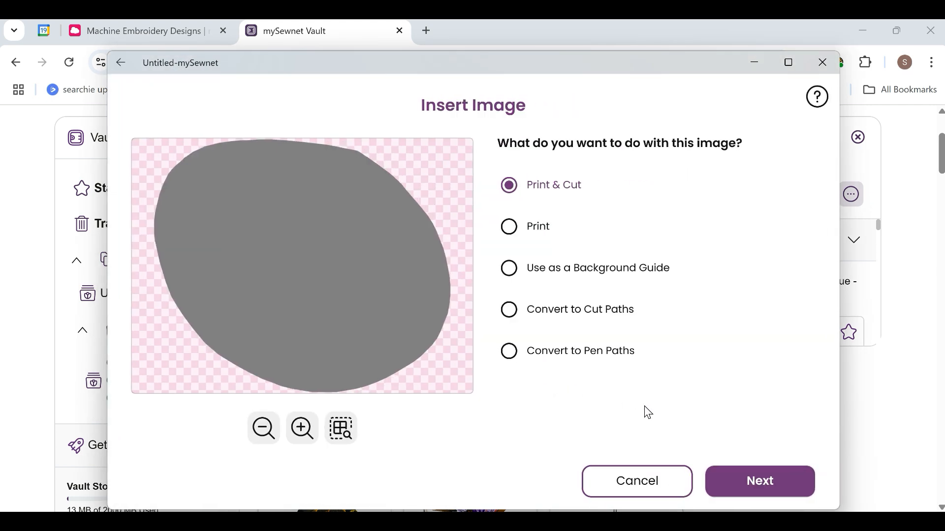
left_click(515, 312)
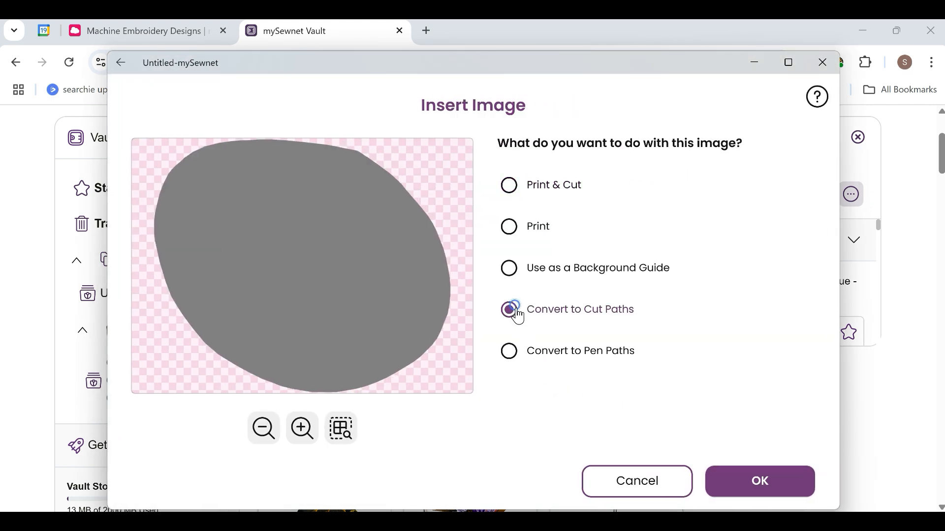
left_click(773, 479)
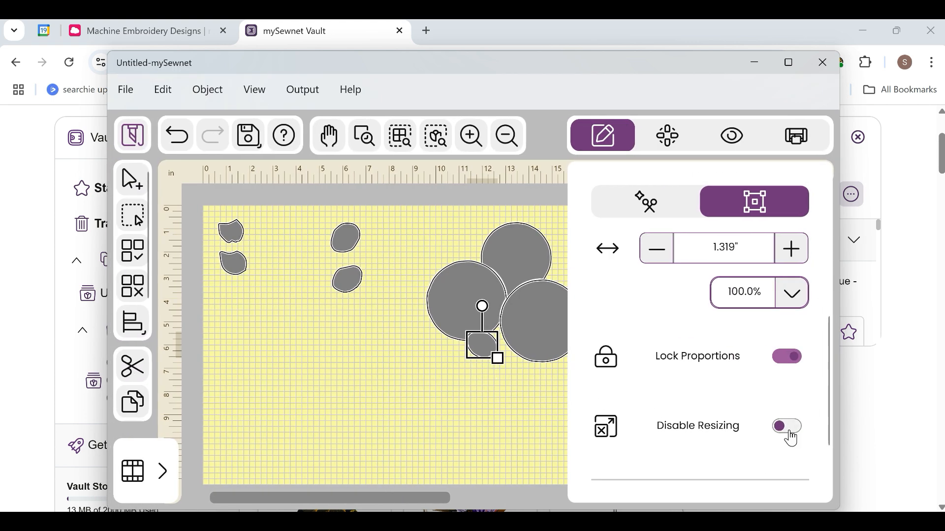
Disable resizing for the fifth egg piece, place it diagonally below and right of the fourth one, and deselect it.
left_click(789, 427)
left_click_drag(475, 339, 261, 292)
left_click(278, 323)
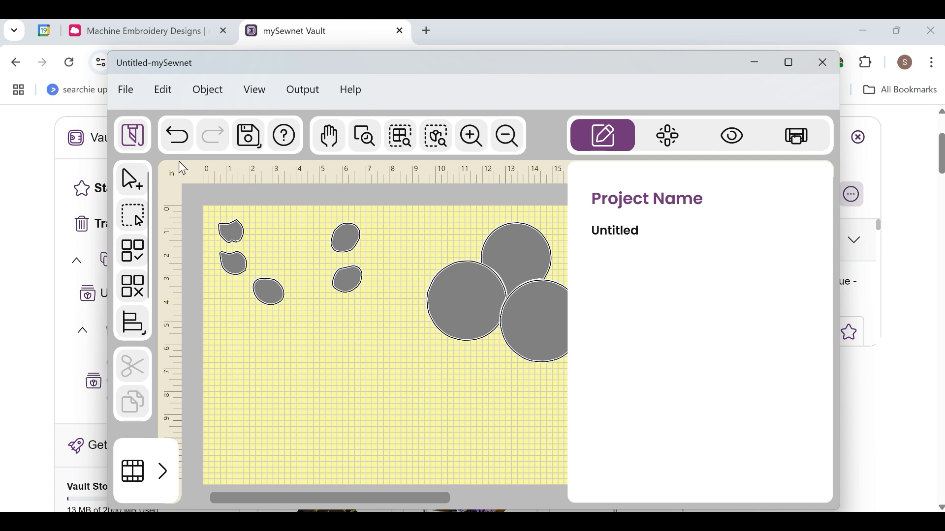
Insert eggs_06_9x9mm.svg from the device as cut paths.
left_click(125, 90)
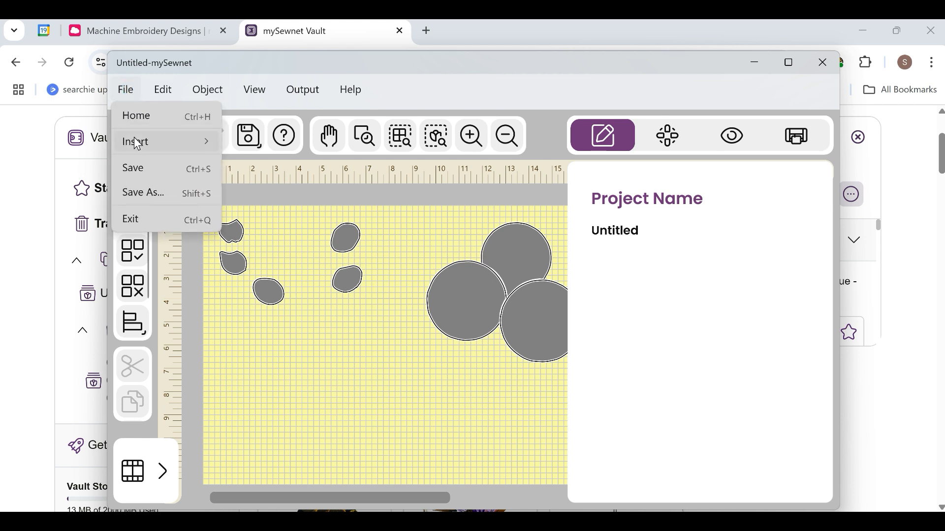
mouse_move(135, 140)
left_click(260, 145)
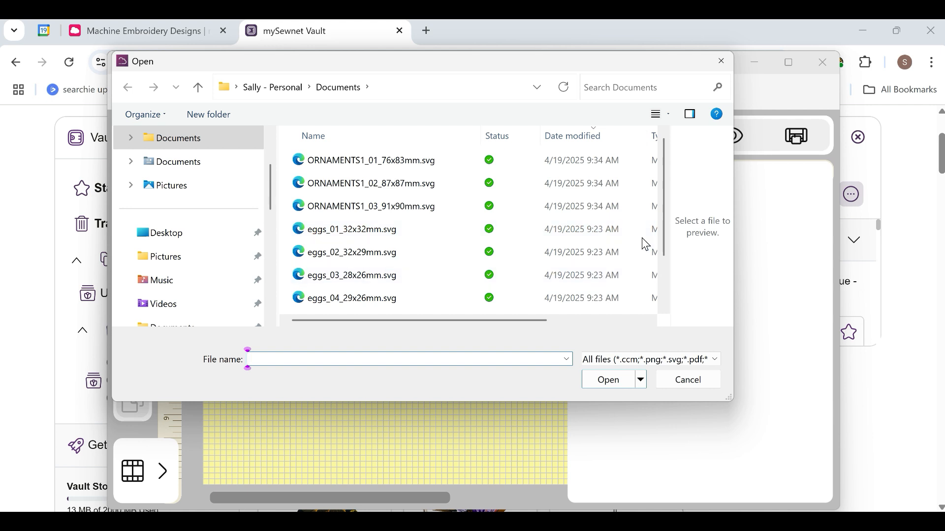
left_click_drag(664, 227, 666, 293)
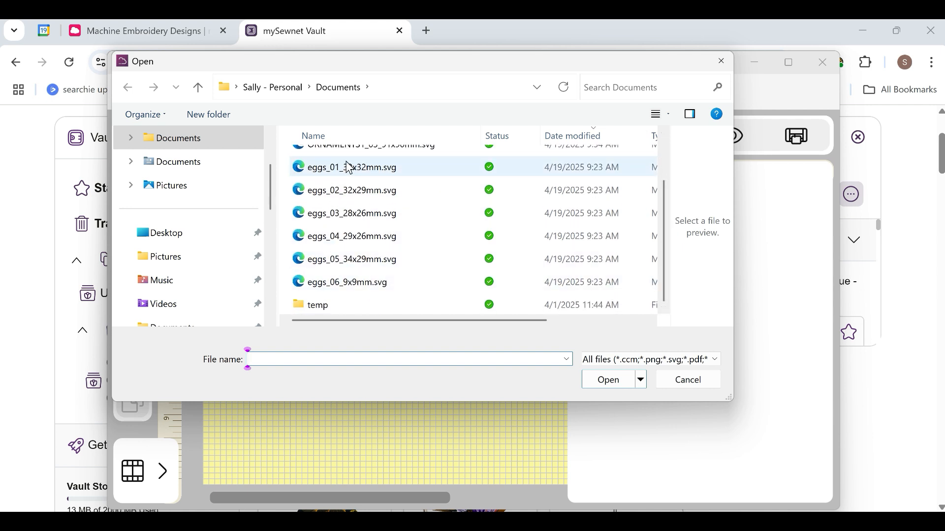
left_click(337, 289)
left_click(603, 383)
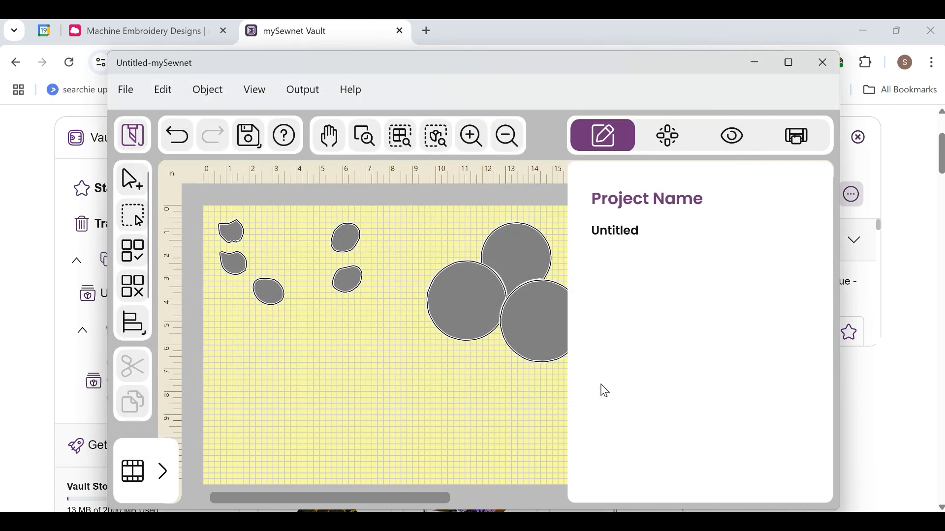
left_click(558, 311)
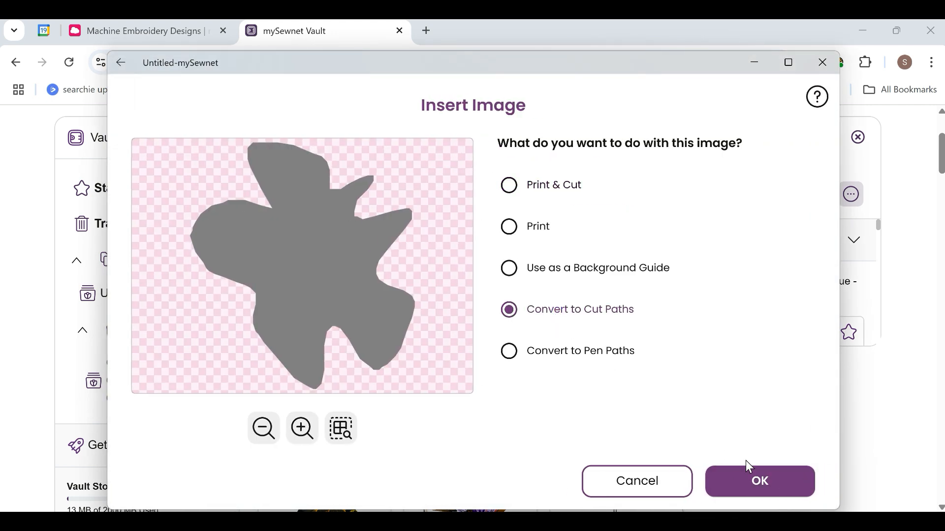
left_click(757, 473)
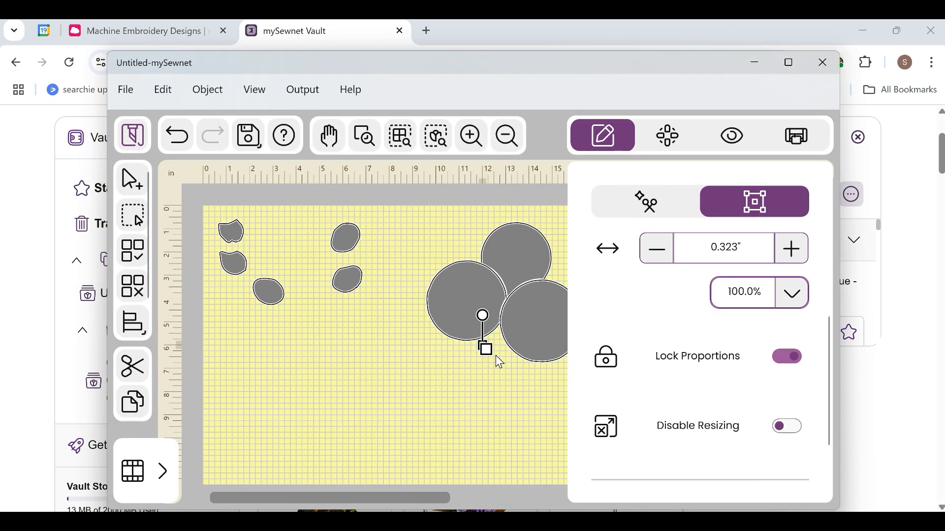
Disable resizing for the tiny sixth egg piece and deselect it.
left_click(787, 427)
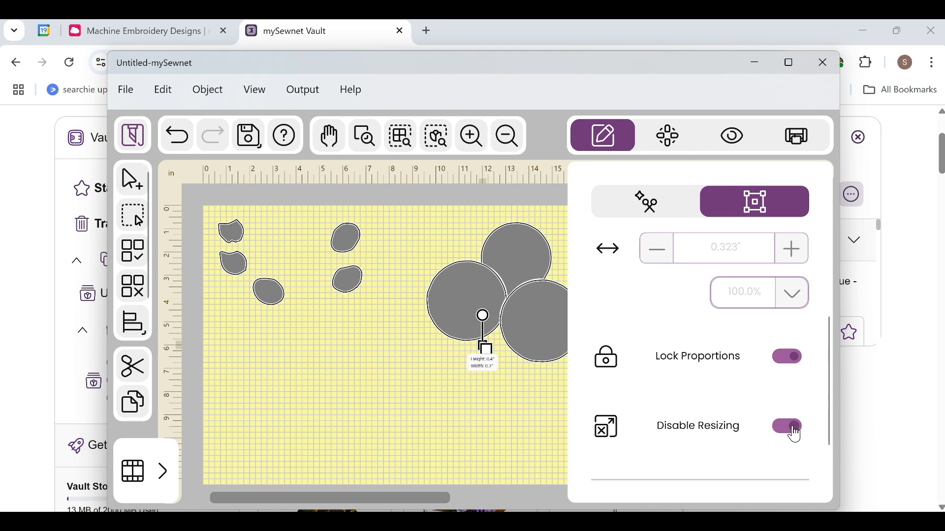
left_click(478, 375)
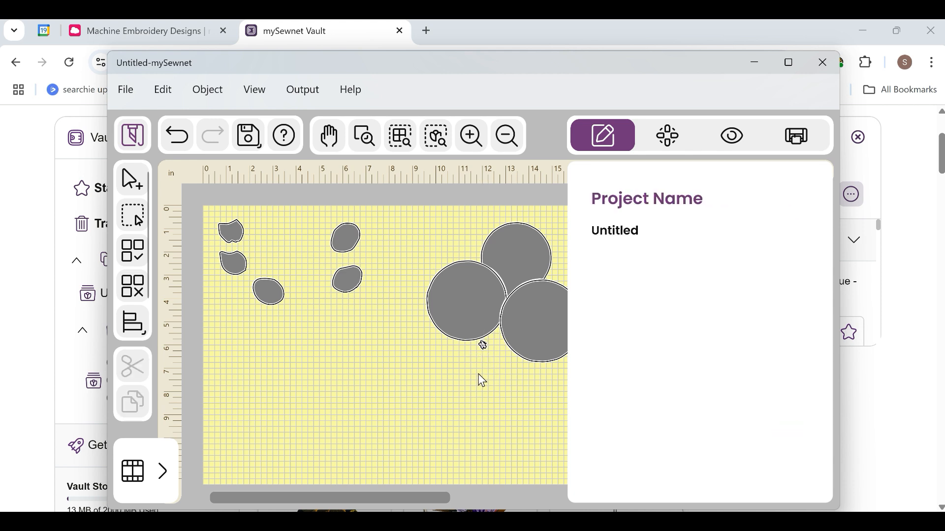
Try to move the tiny sixth egg piece away from the ornament circles.
left_click(484, 346)
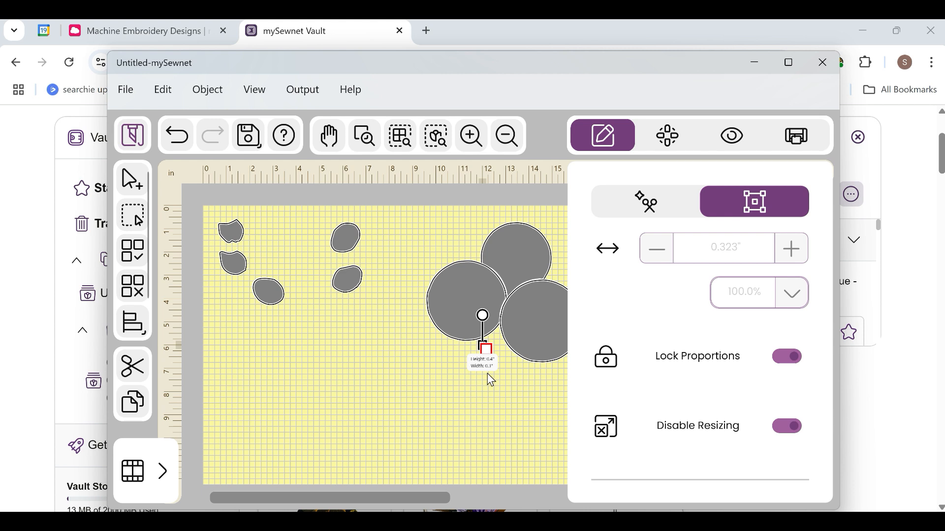
left_click(499, 368)
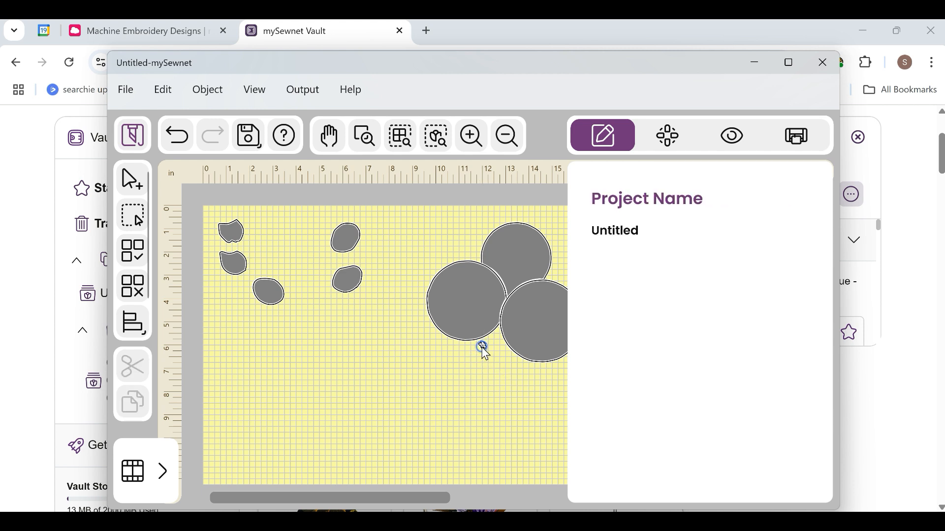
left_click(481, 348)
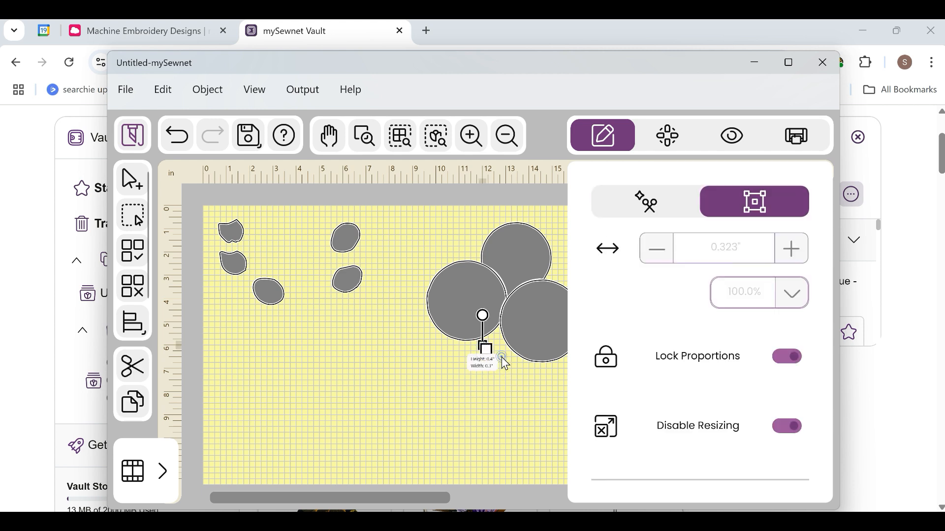
left_click(502, 358)
left_click(503, 417)
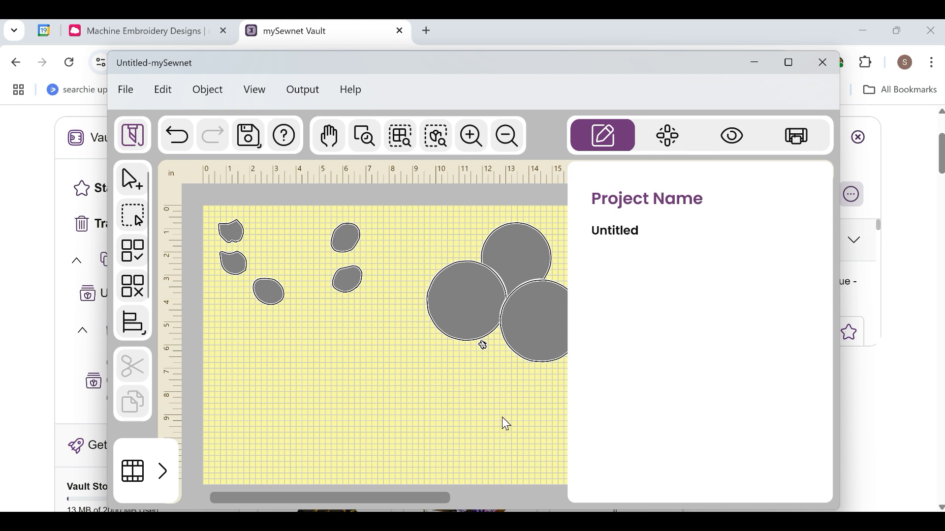
Close the project name panel and try to reposition the tiny sixth egg piece below the ornament circles.
left_click(602, 145)
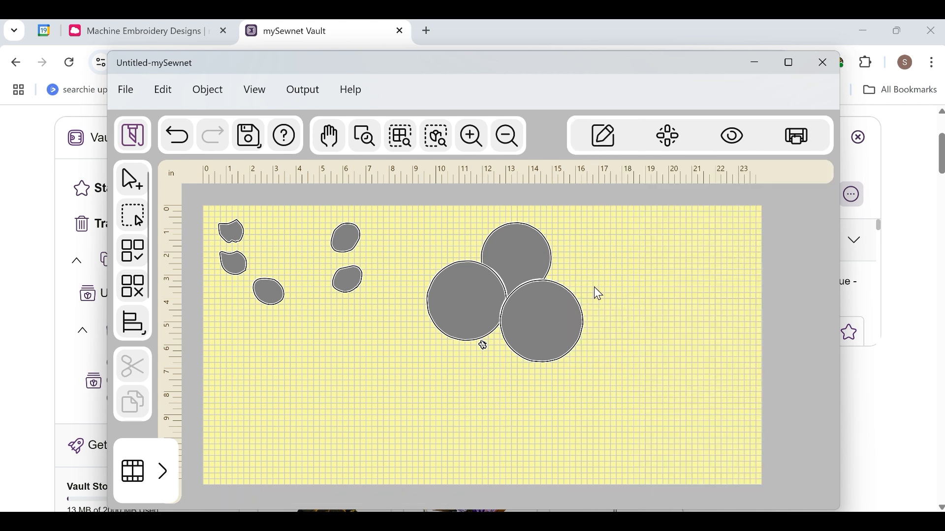
left_click(468, 136)
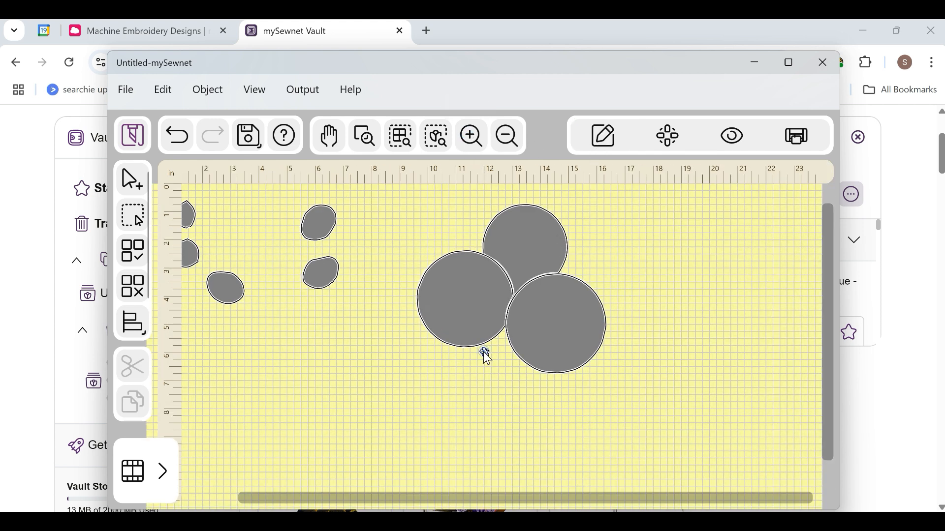
left_click(484, 352)
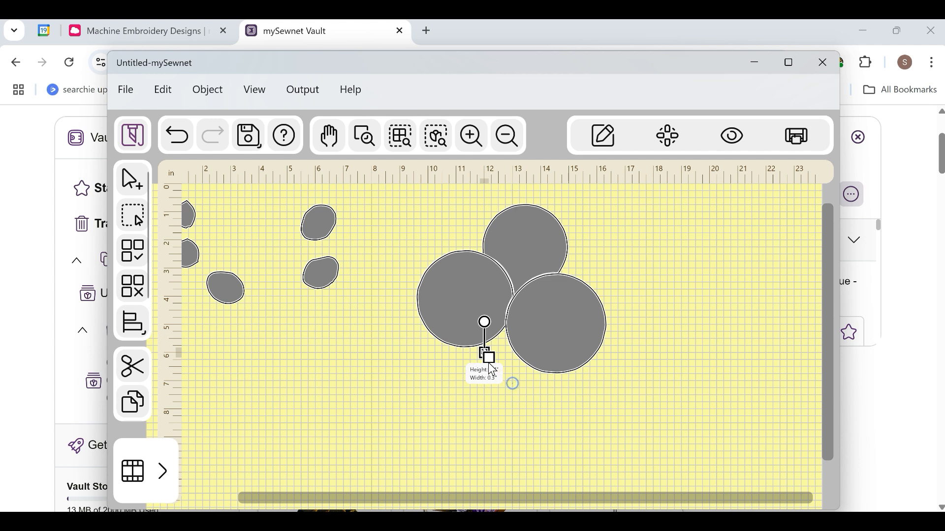
left_click(489, 364)
left_click(486, 354)
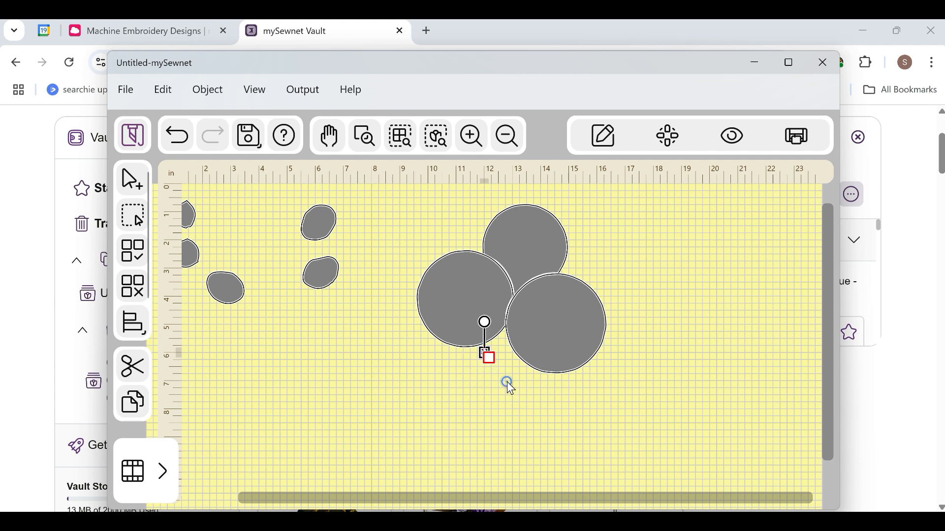
left_click(510, 388)
left_click(486, 353)
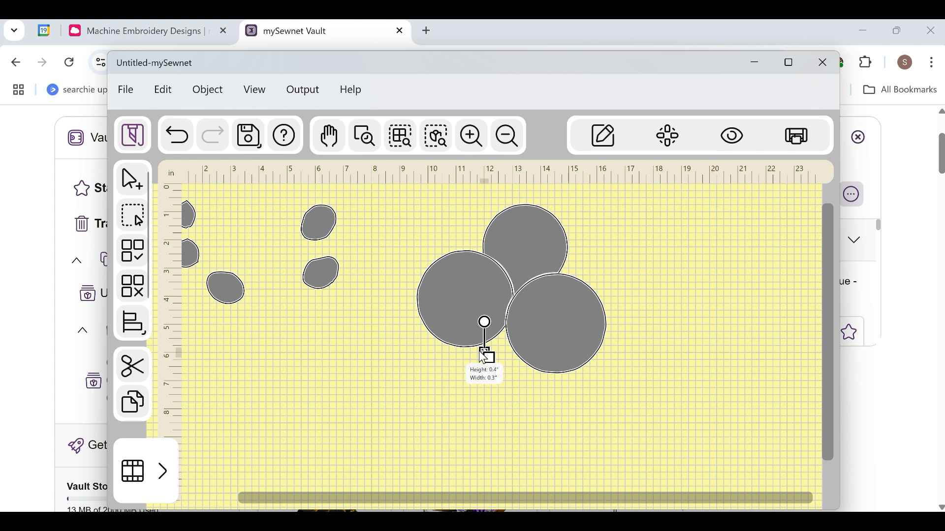
left_click_drag(444, 366, 455, 375)
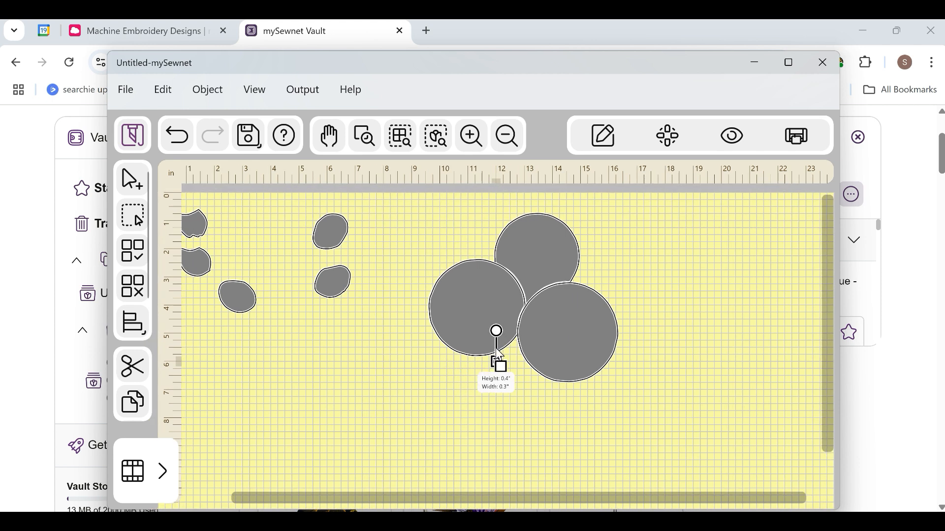
left_click(495, 361)
left_click(495, 359)
left_click_drag(451, 395, 441, 399)
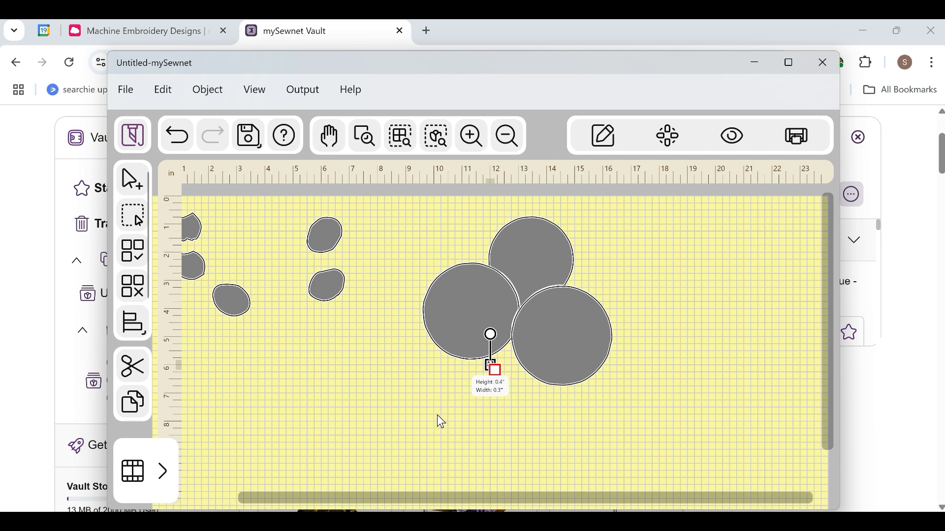
left_click_drag(443, 359, 478, 348)
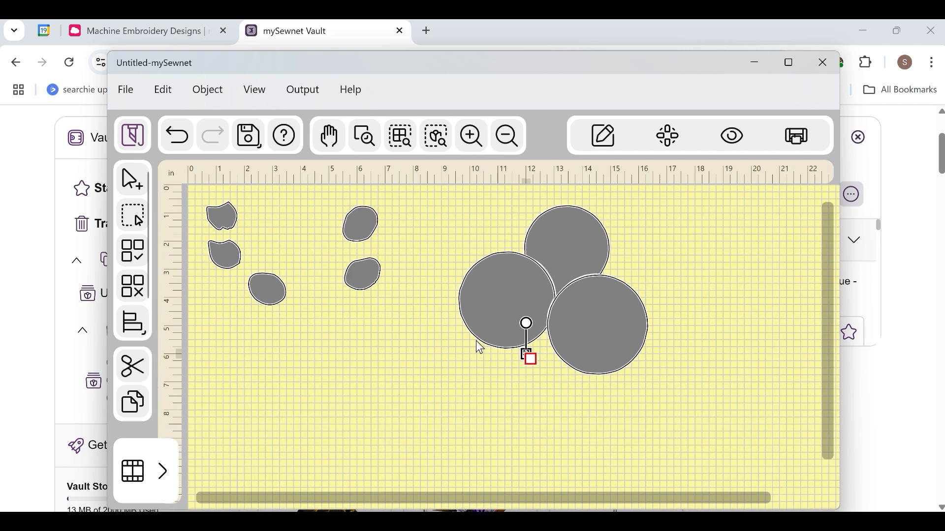
left_click(566, 391)
Move the tiny sixth egg piece beside the upper-left egg piece, about 2 in across the mat, and deselect it.
left_click(471, 136)
left_click(471, 136)
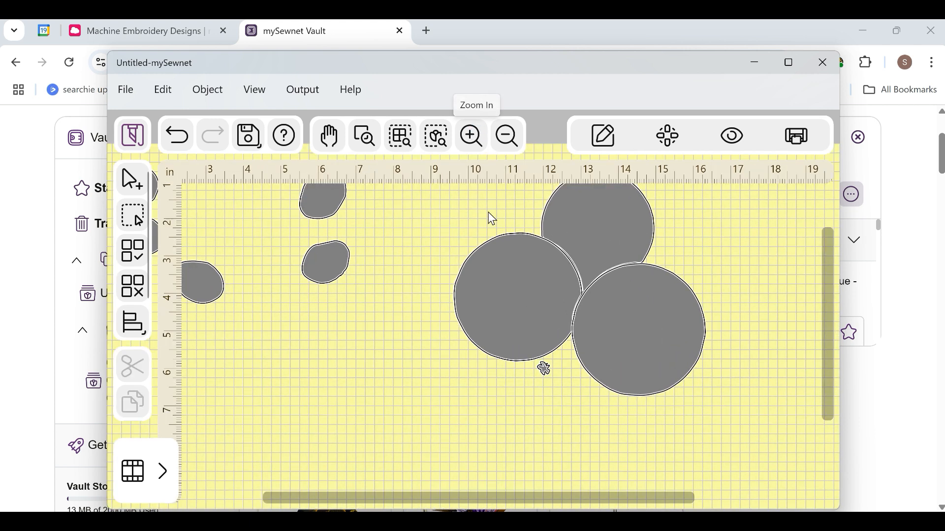
left_click(432, 140)
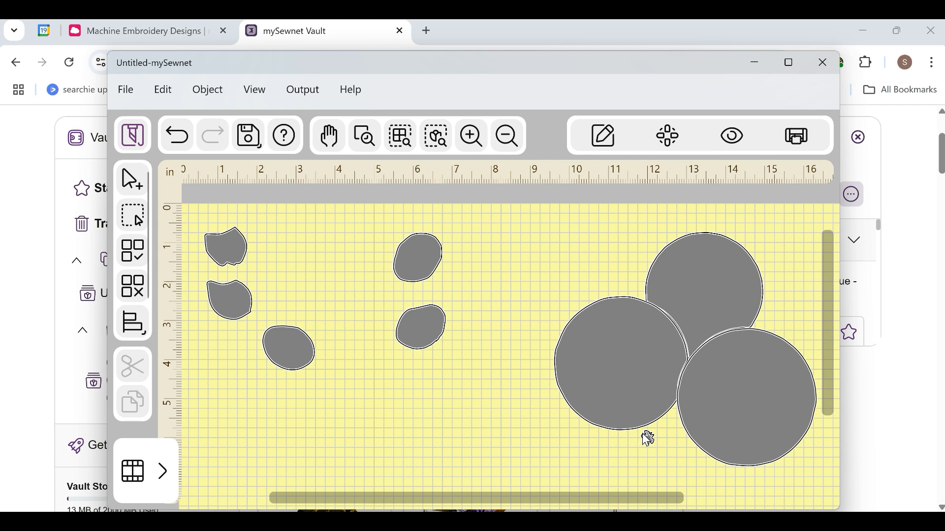
left_click(647, 438)
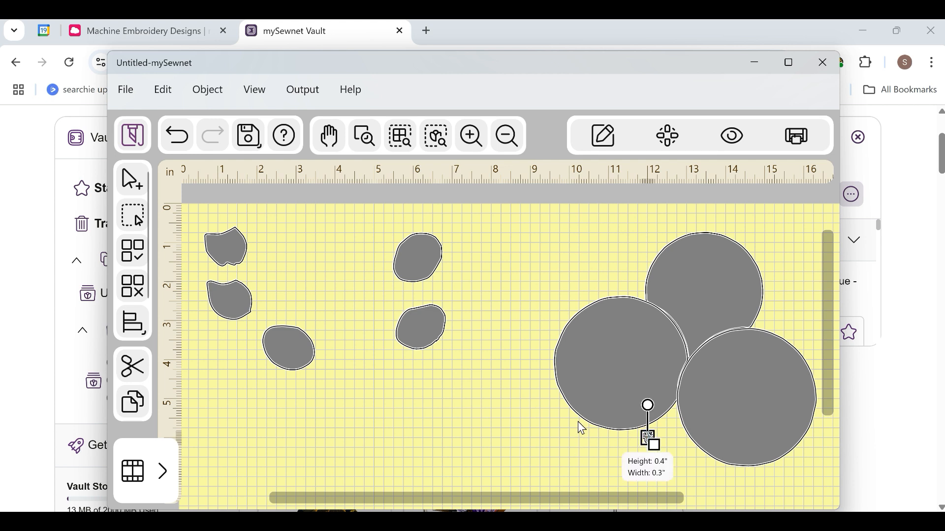
left_click(603, 438)
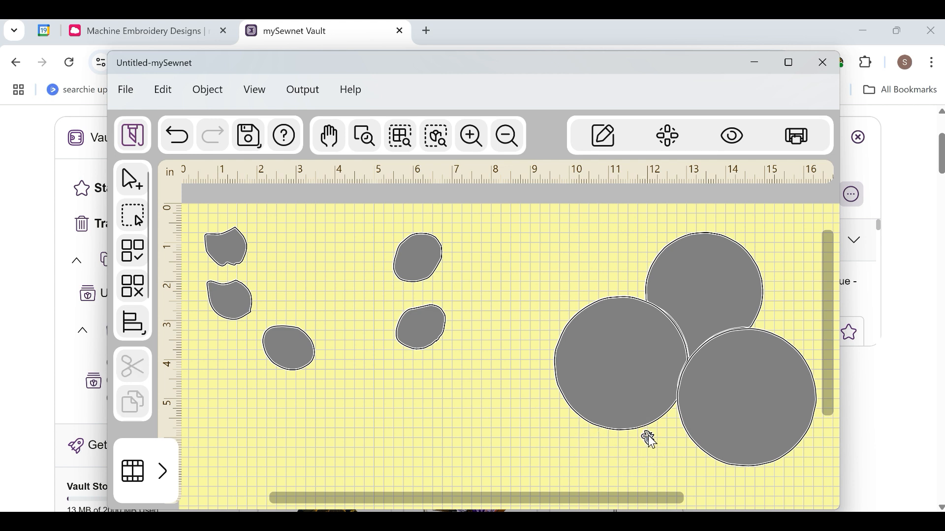
left_click(647, 438)
left_click(604, 453)
left_click(647, 436)
left_click_drag(649, 433, 285, 251)
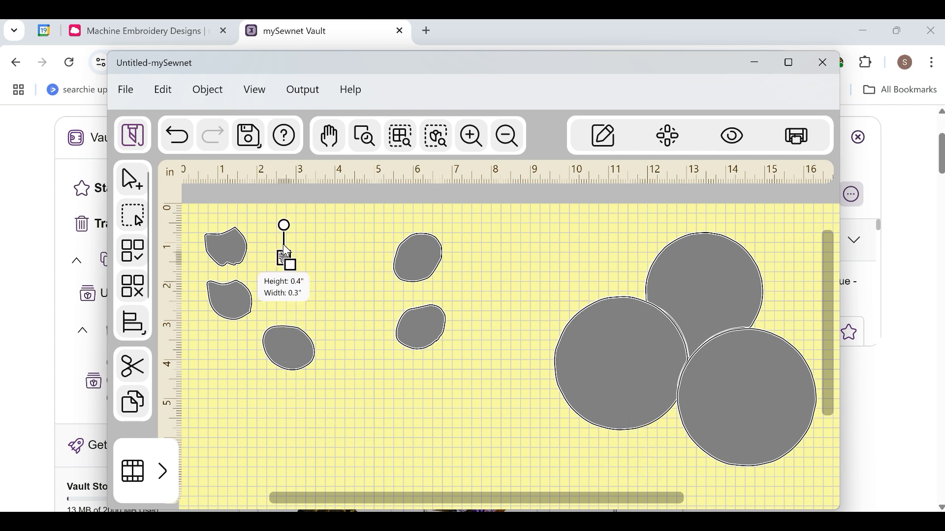
left_click(370, 369)
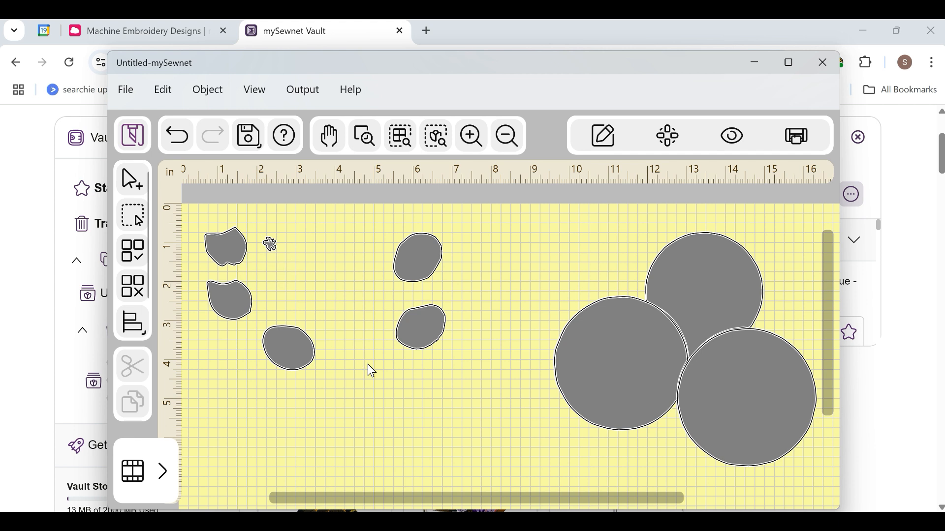
Group the larger egg pieces closer together, moving two beside the tiny piece and one beneath the left column without overlaps.
left_click_drag(409, 248, 305, 241)
left_click_drag(417, 333, 335, 288)
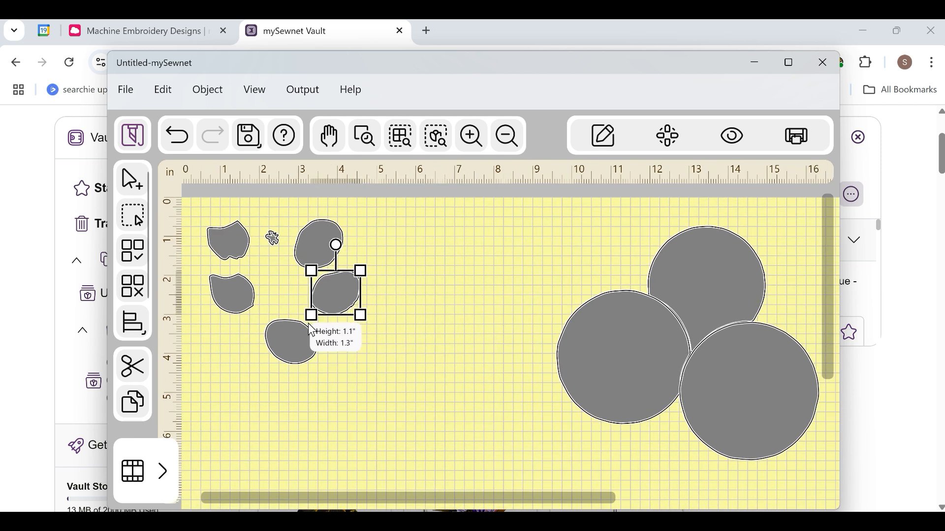
left_click_drag(287, 341, 243, 361)
Spread the three overlapping ornament pieces apart, placing one beside the eggs, one below it, and one at the upper right.
left_click_drag(603, 325, 407, 282)
left_click_drag(698, 396, 540, 422)
left_click_drag(699, 297, 667, 276)
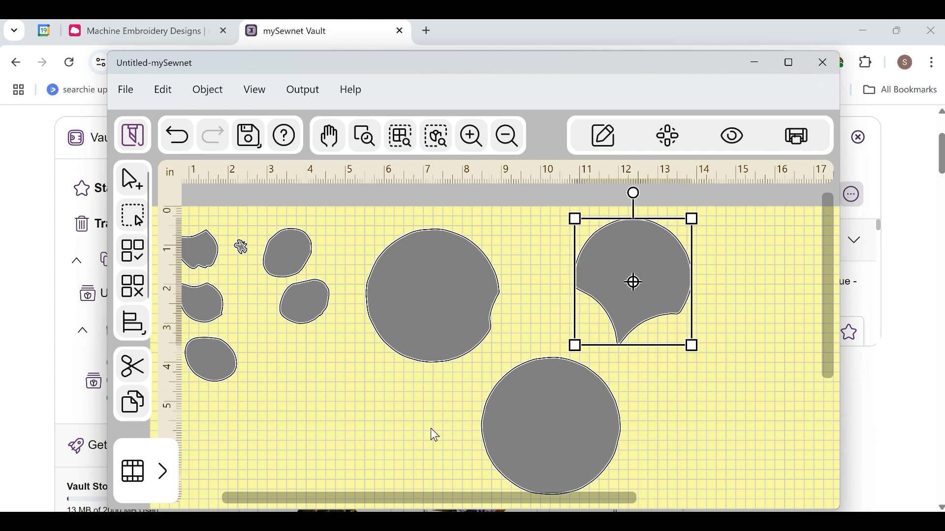
left_click_drag(350, 504, 263, 500)
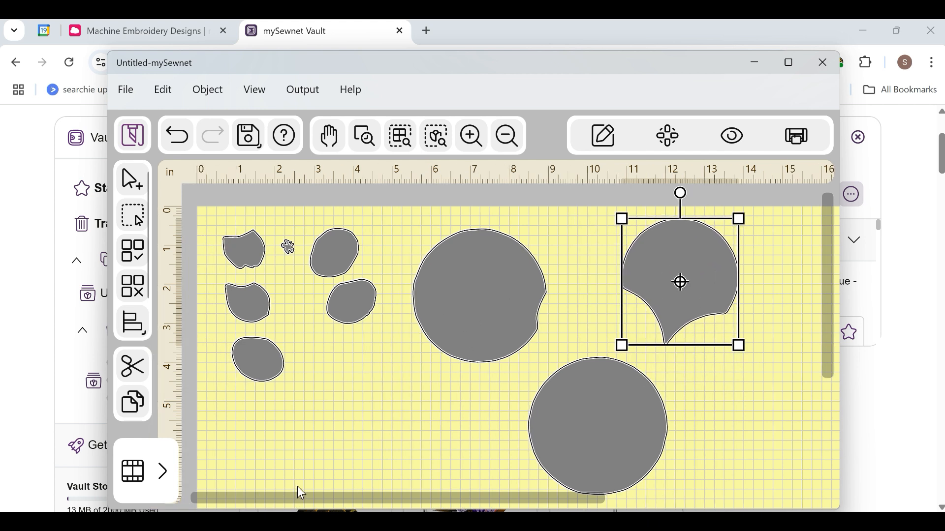